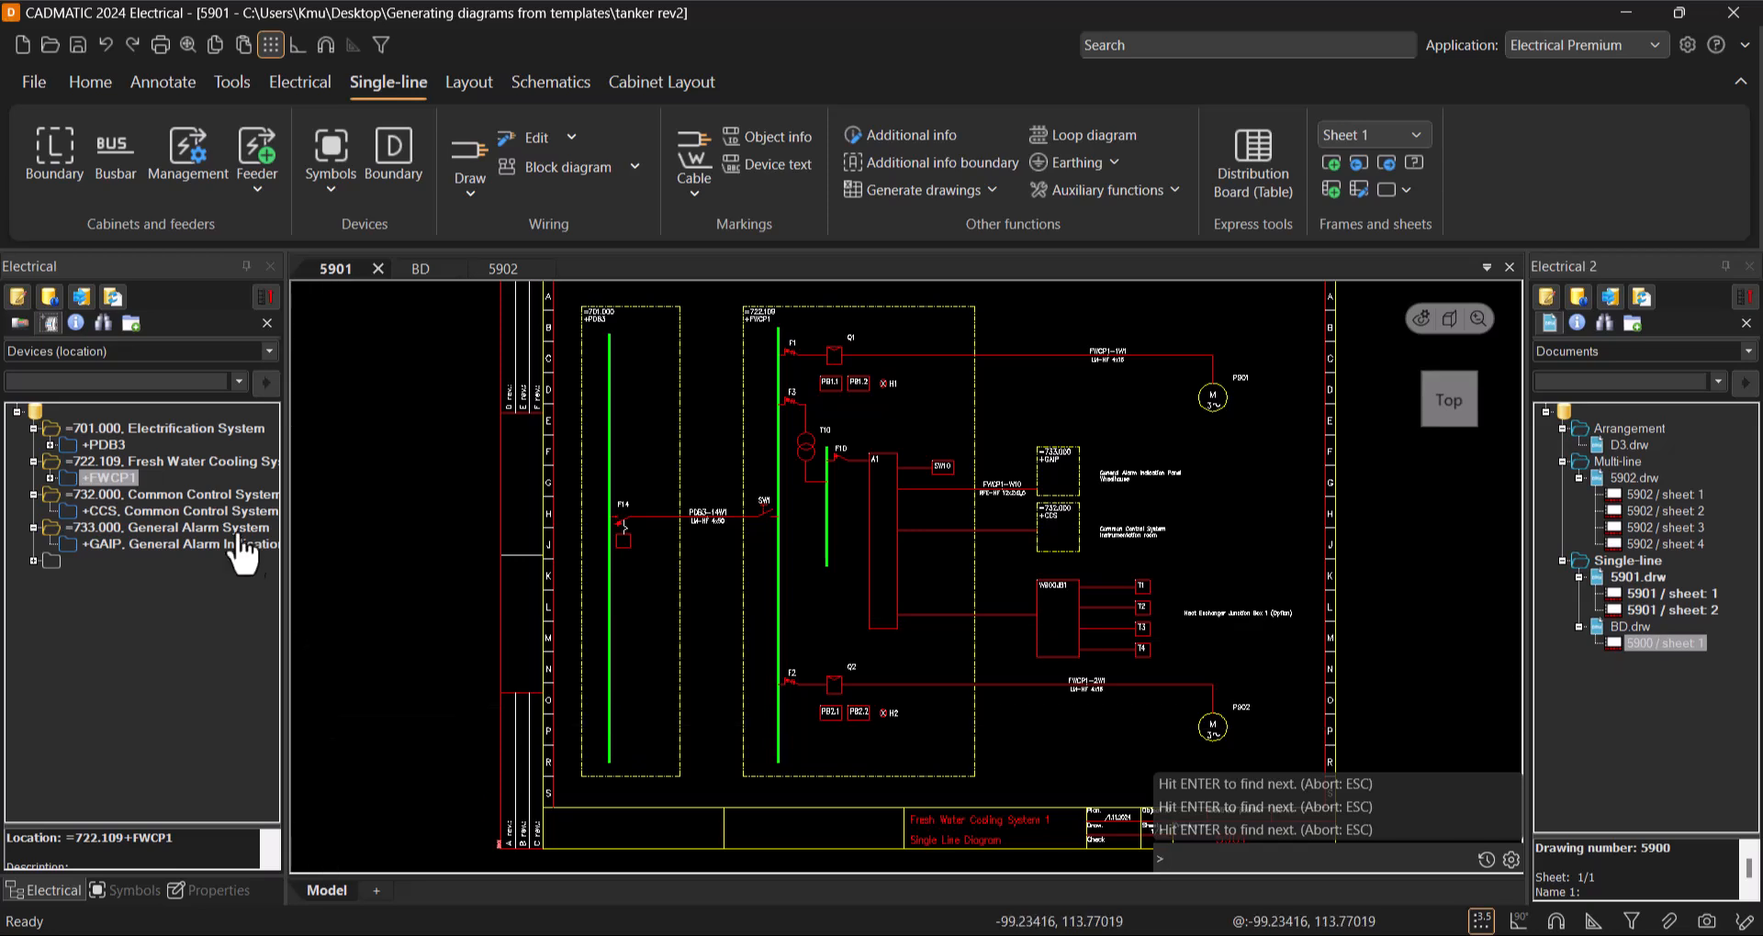
Step: In the Electrical DB Tool, copy the sheets of documents 5901.drw and 5902.drw to a temporary project named Cooling system
{"action": "left_click", "coordinate": [17, 299]}
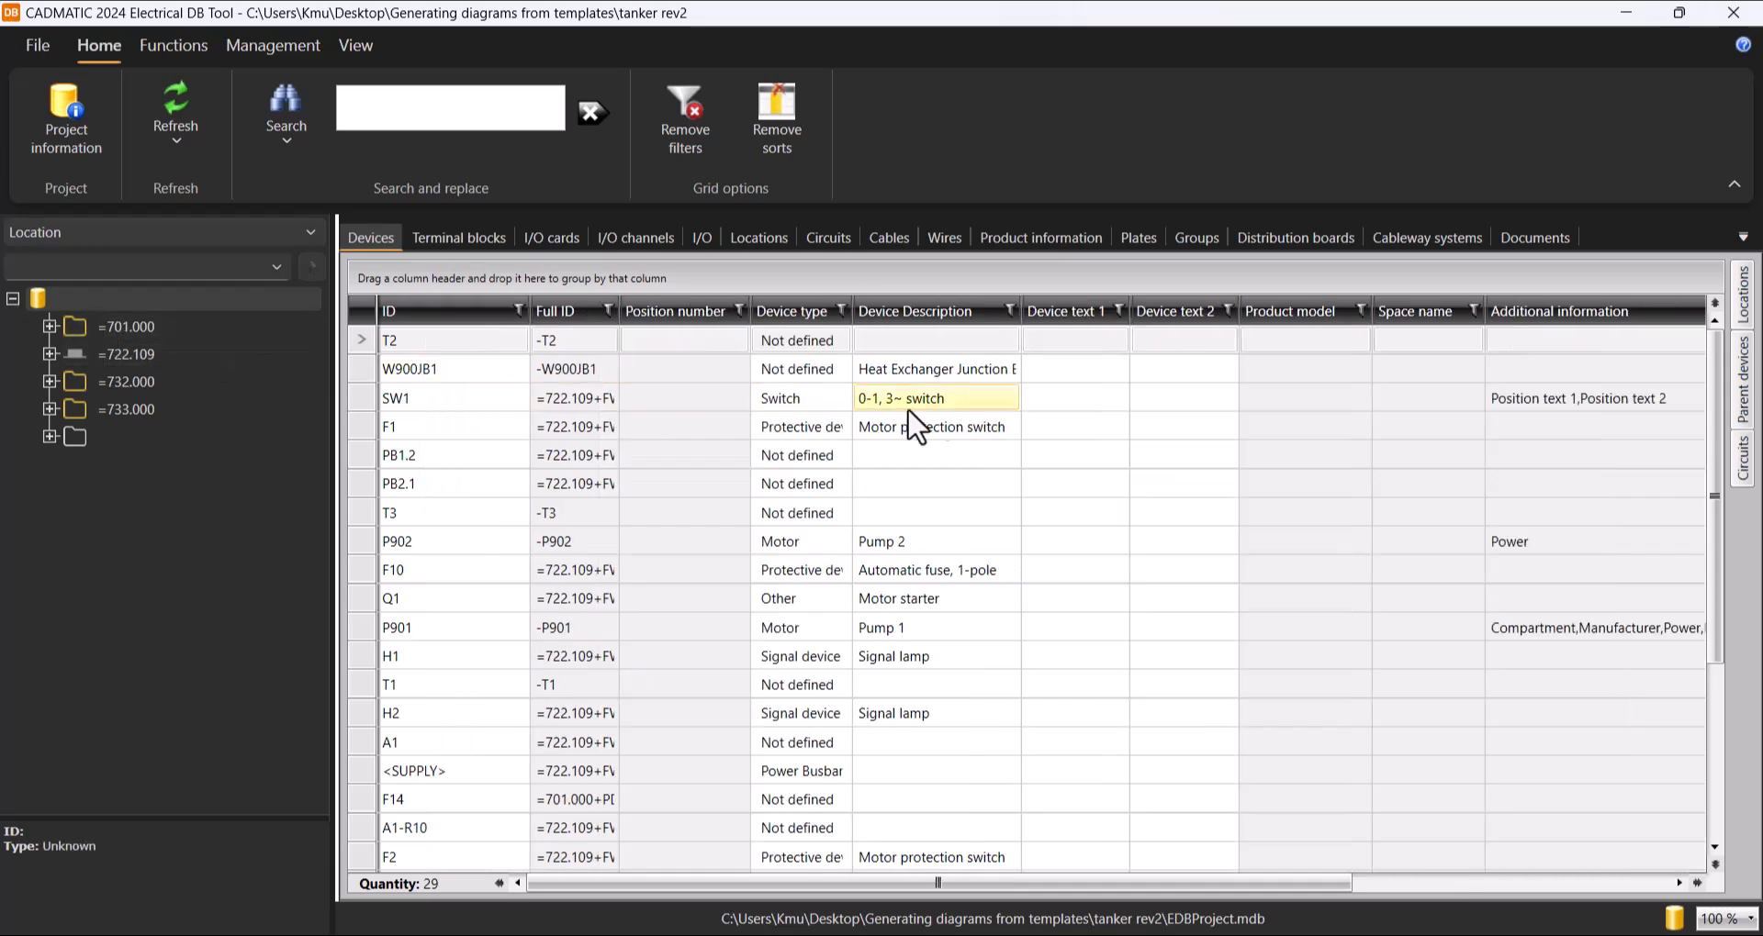
{"action": "left_click", "coordinate": [1533, 237]}
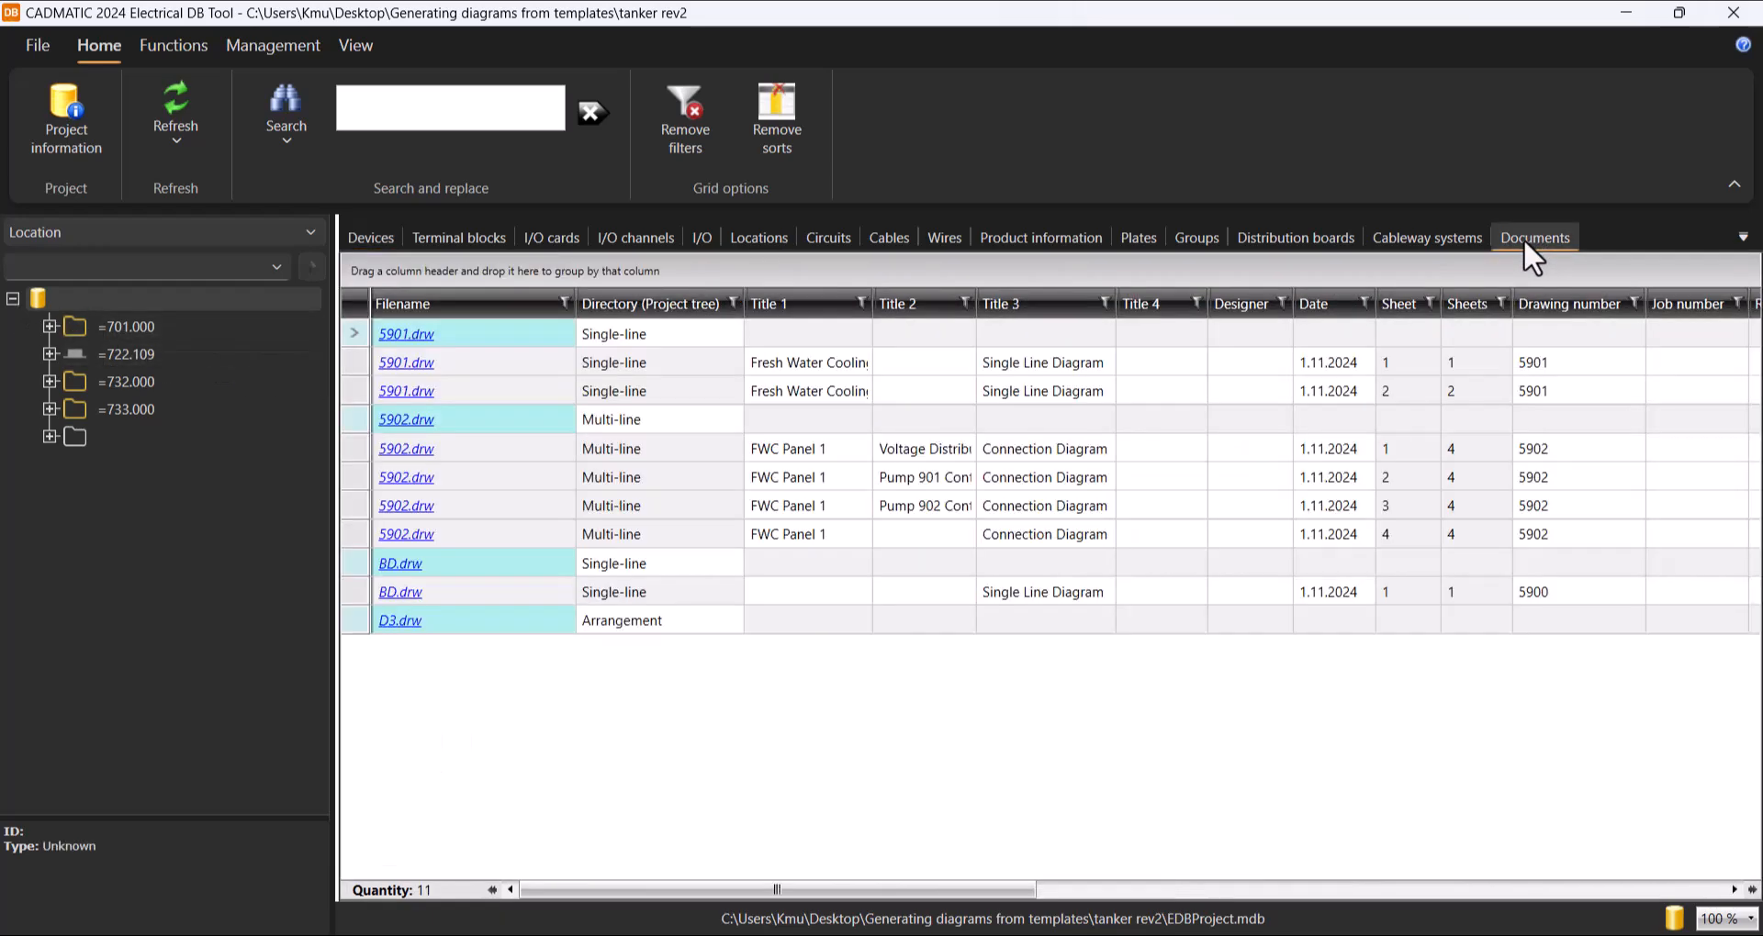
{"action": "left_click_drag", "start_coordinate": [351, 369], "coordinate": [356, 383]}
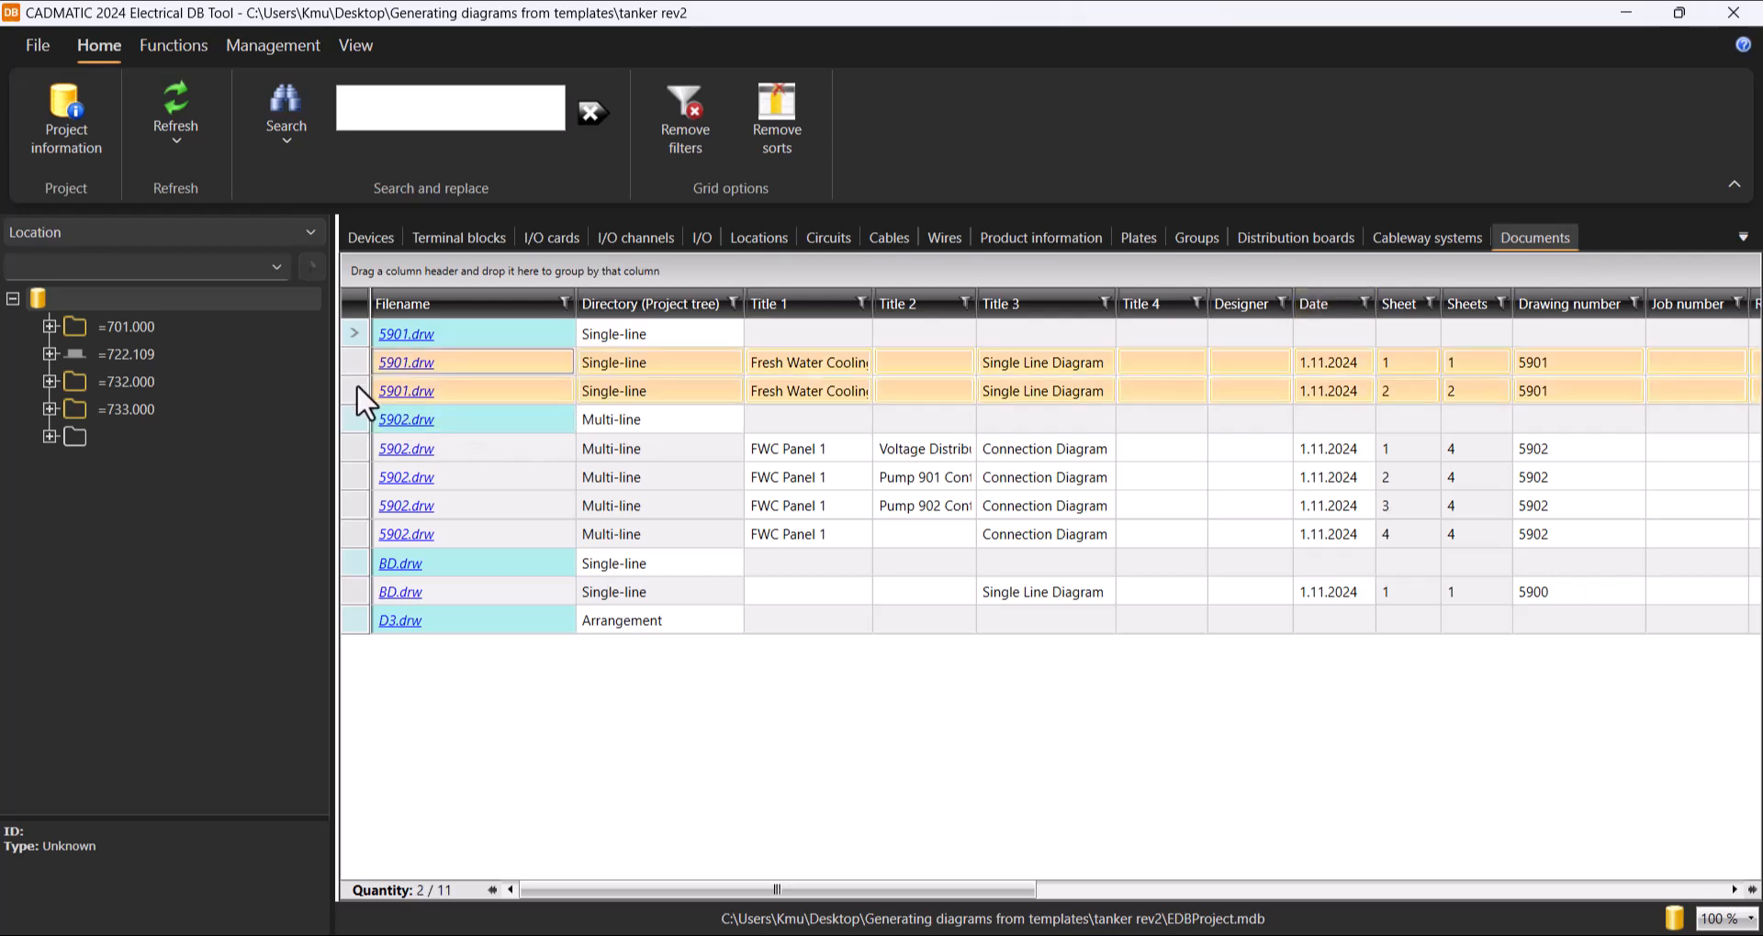
{"action": "left_click_drag", "start_coordinate": [352, 455], "coordinate": [364, 528], "text": "ctrl"}
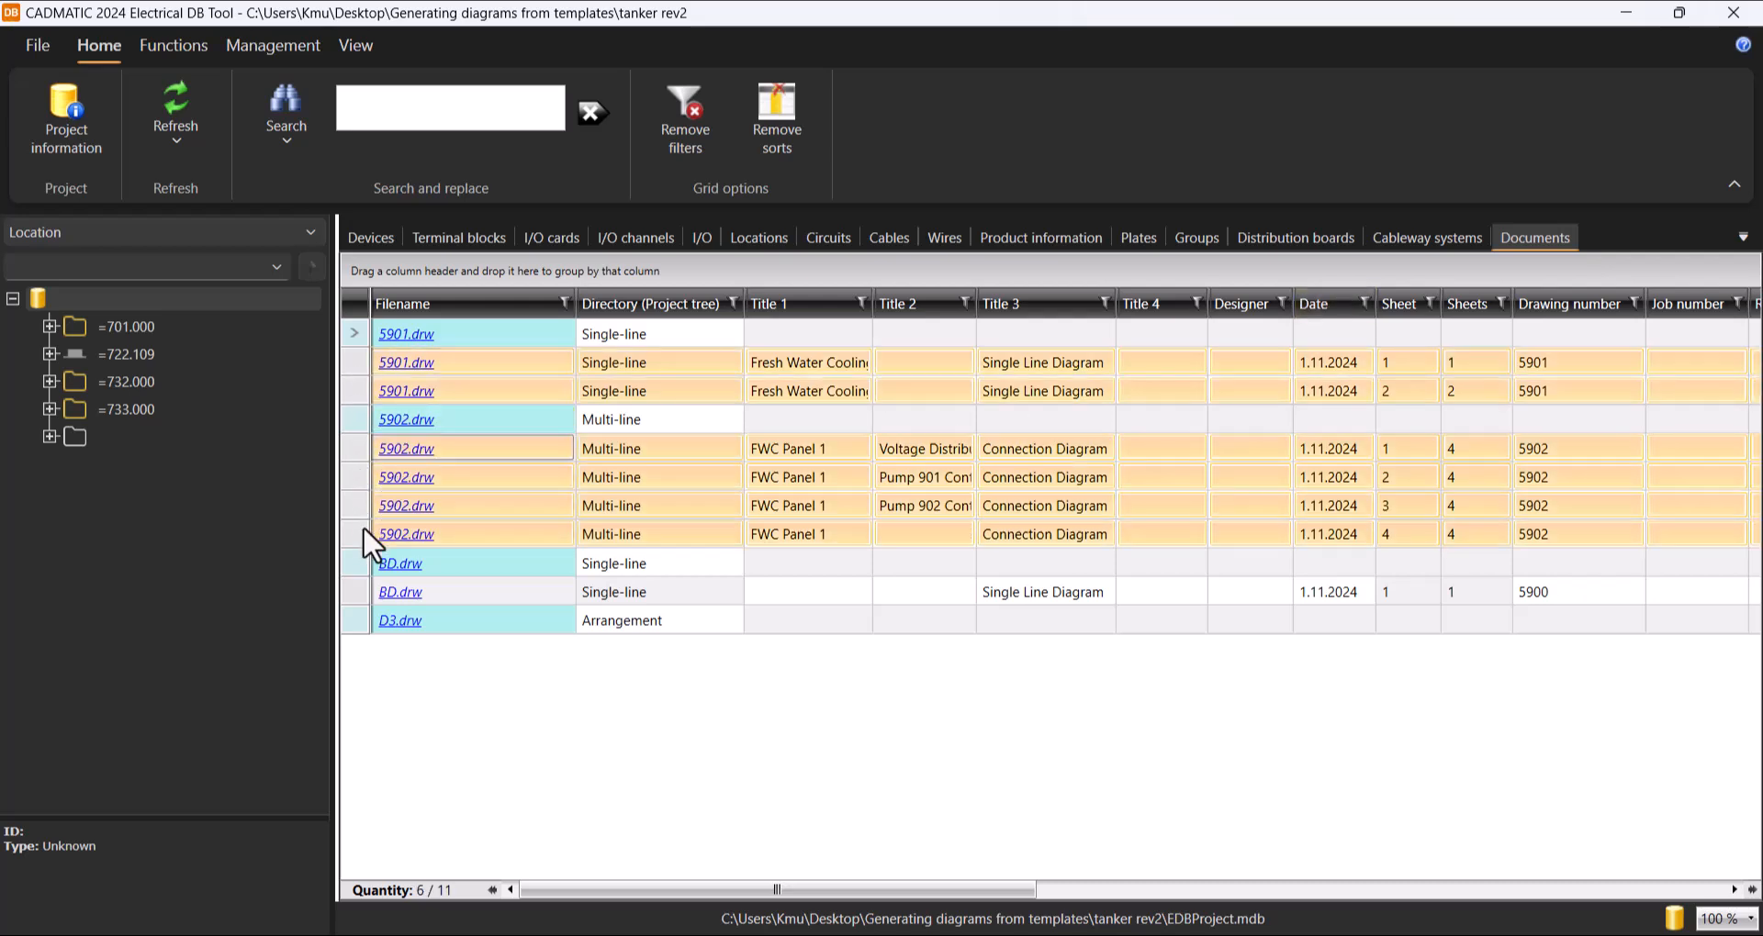
{"action": "right_click", "coordinate": [351, 475]}
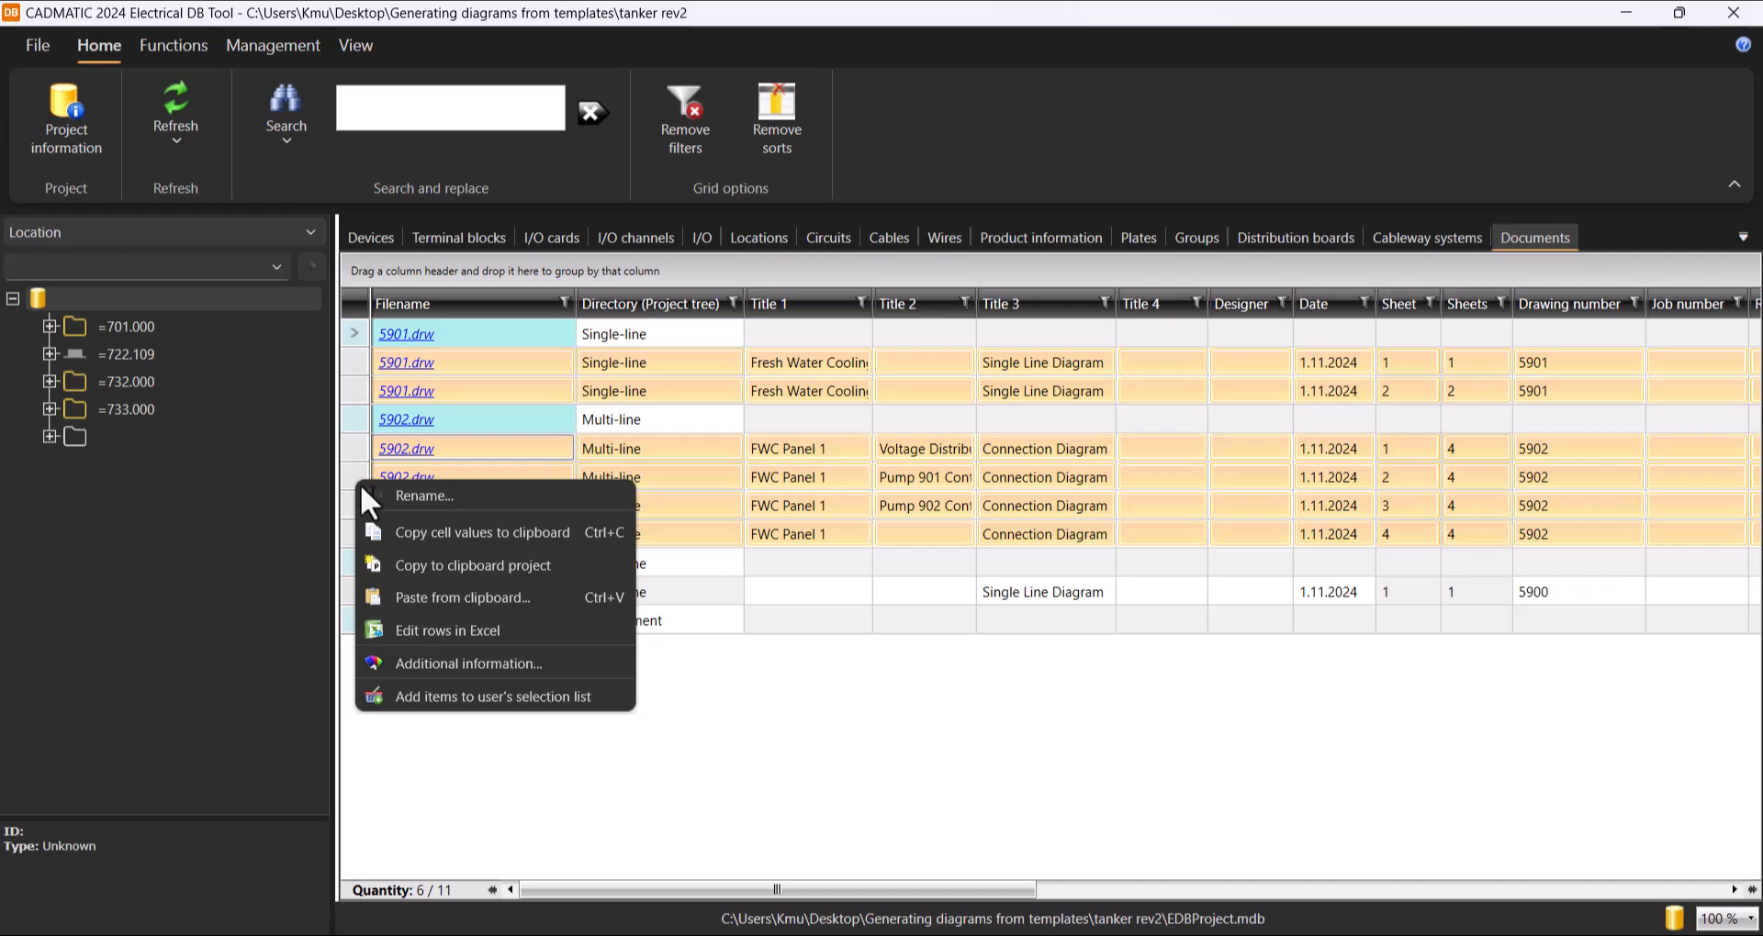
{"action": "left_click", "coordinate": [575, 565]}
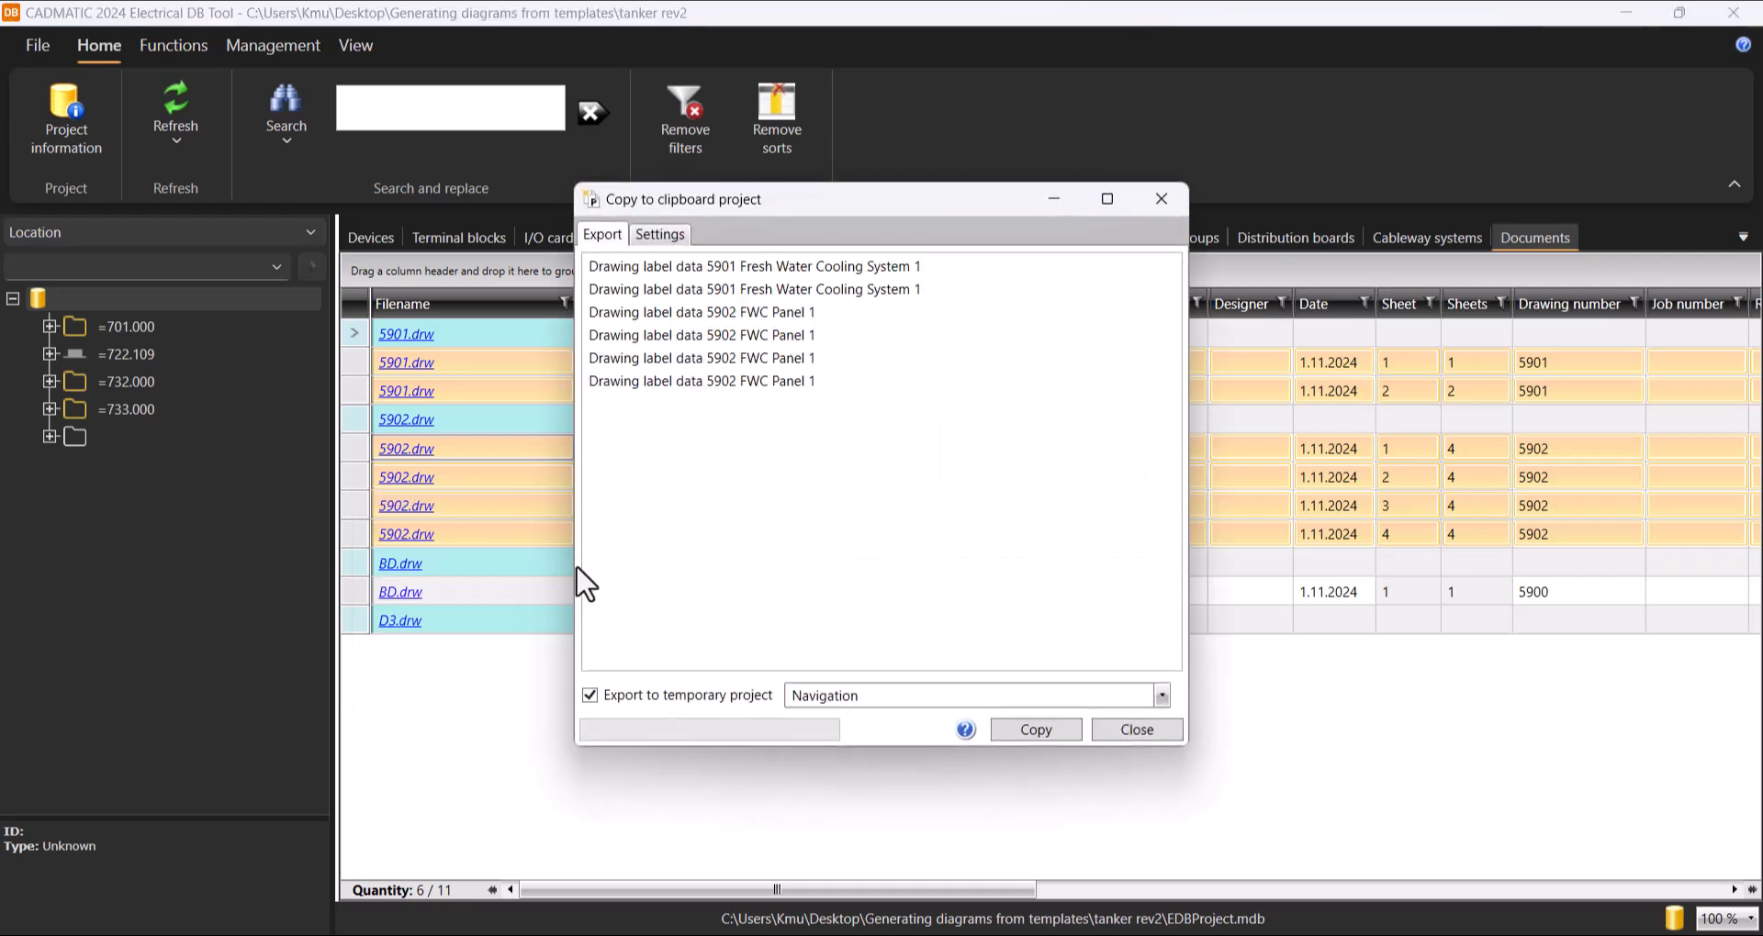
{"action": "left_click", "coordinate": [884, 699]}
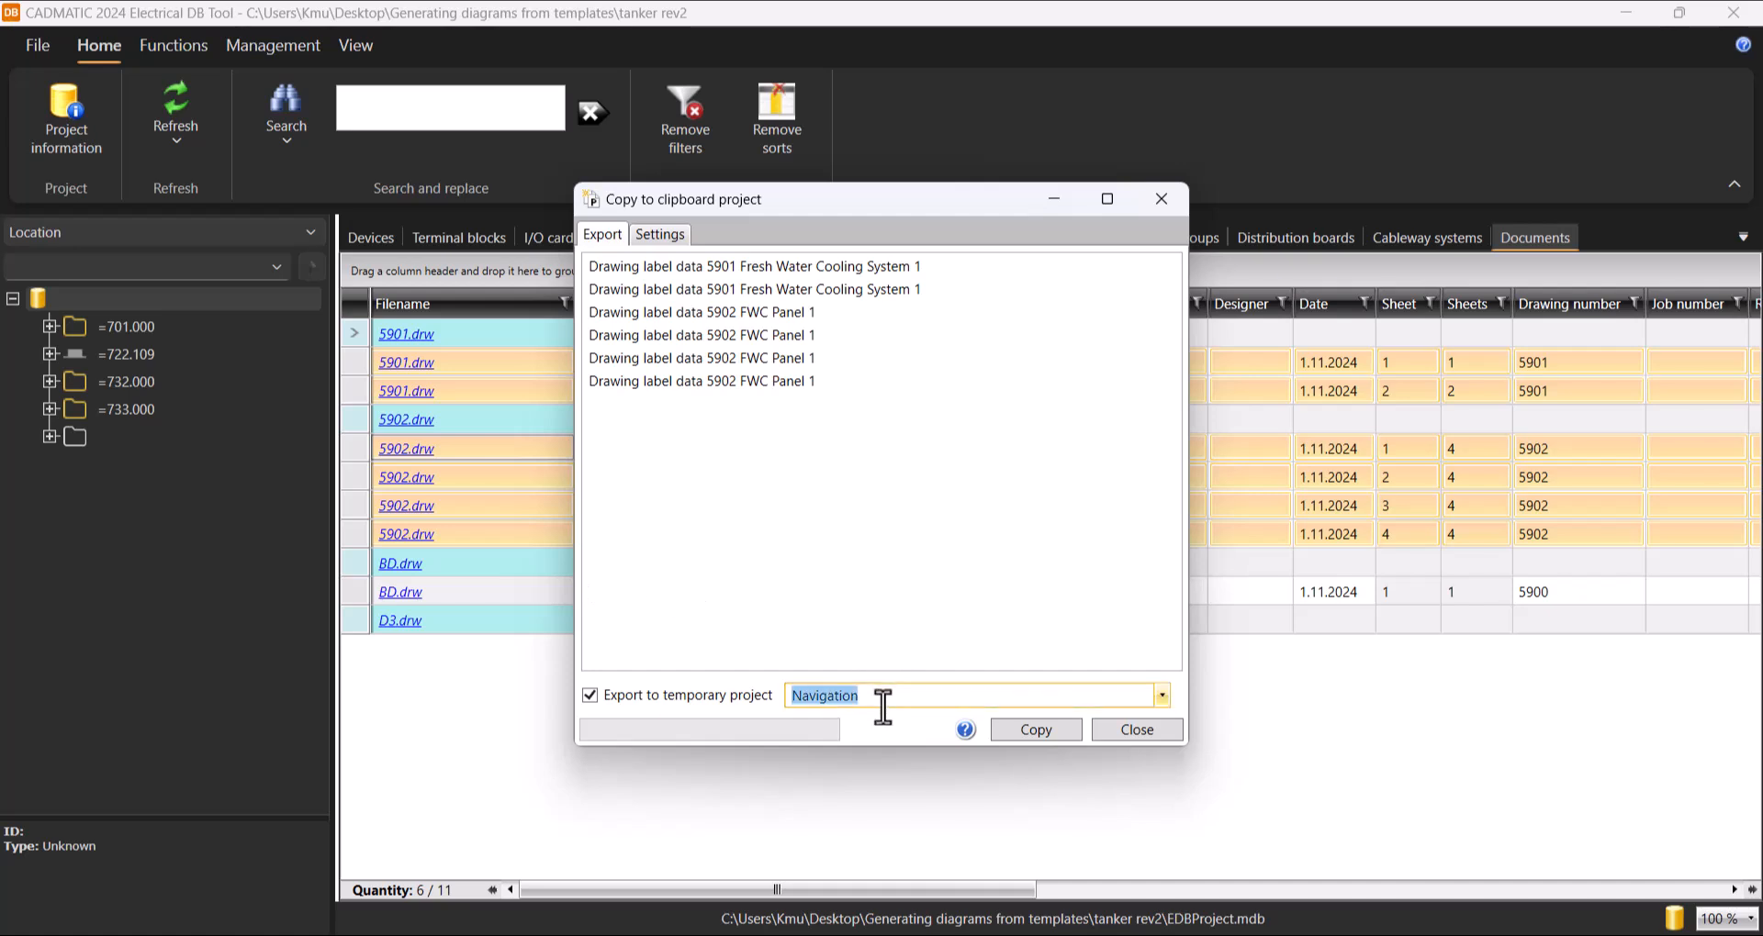
{"action": "type", "text": "Cooling system"}
{"action": "left_click", "coordinate": [1033, 728]}
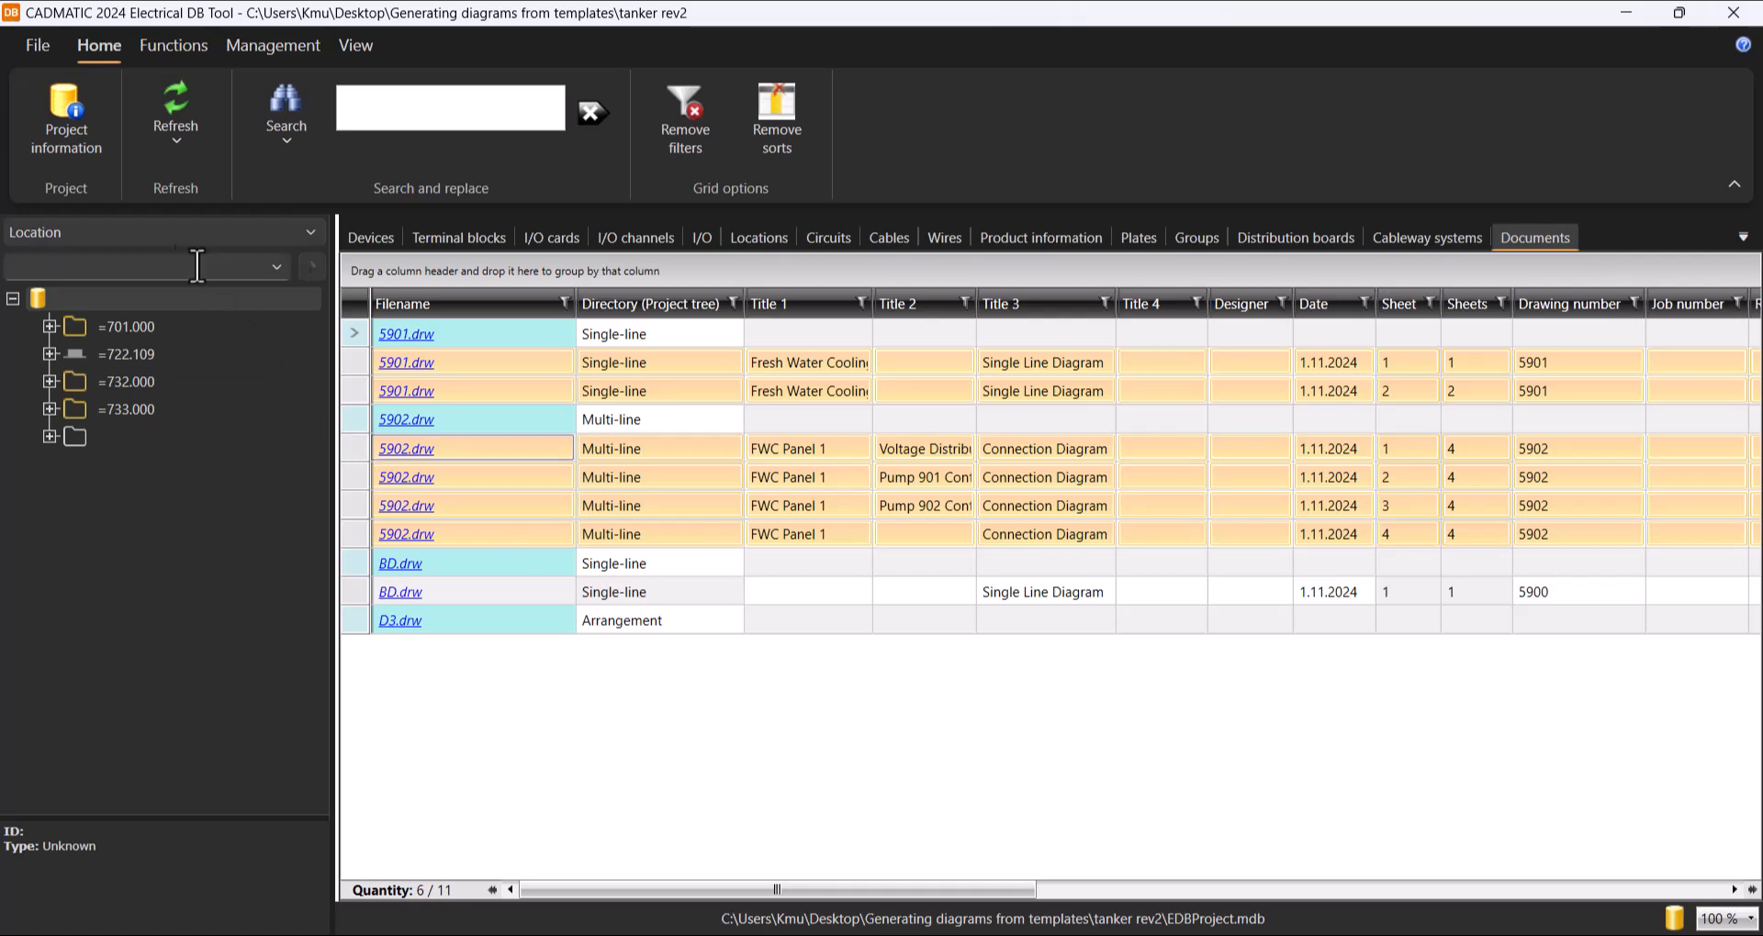
Step: Start a new project and set its path to a new folder named Sample inside Generating diagrams from templates
{"action": "left_click", "coordinate": [35, 46]}
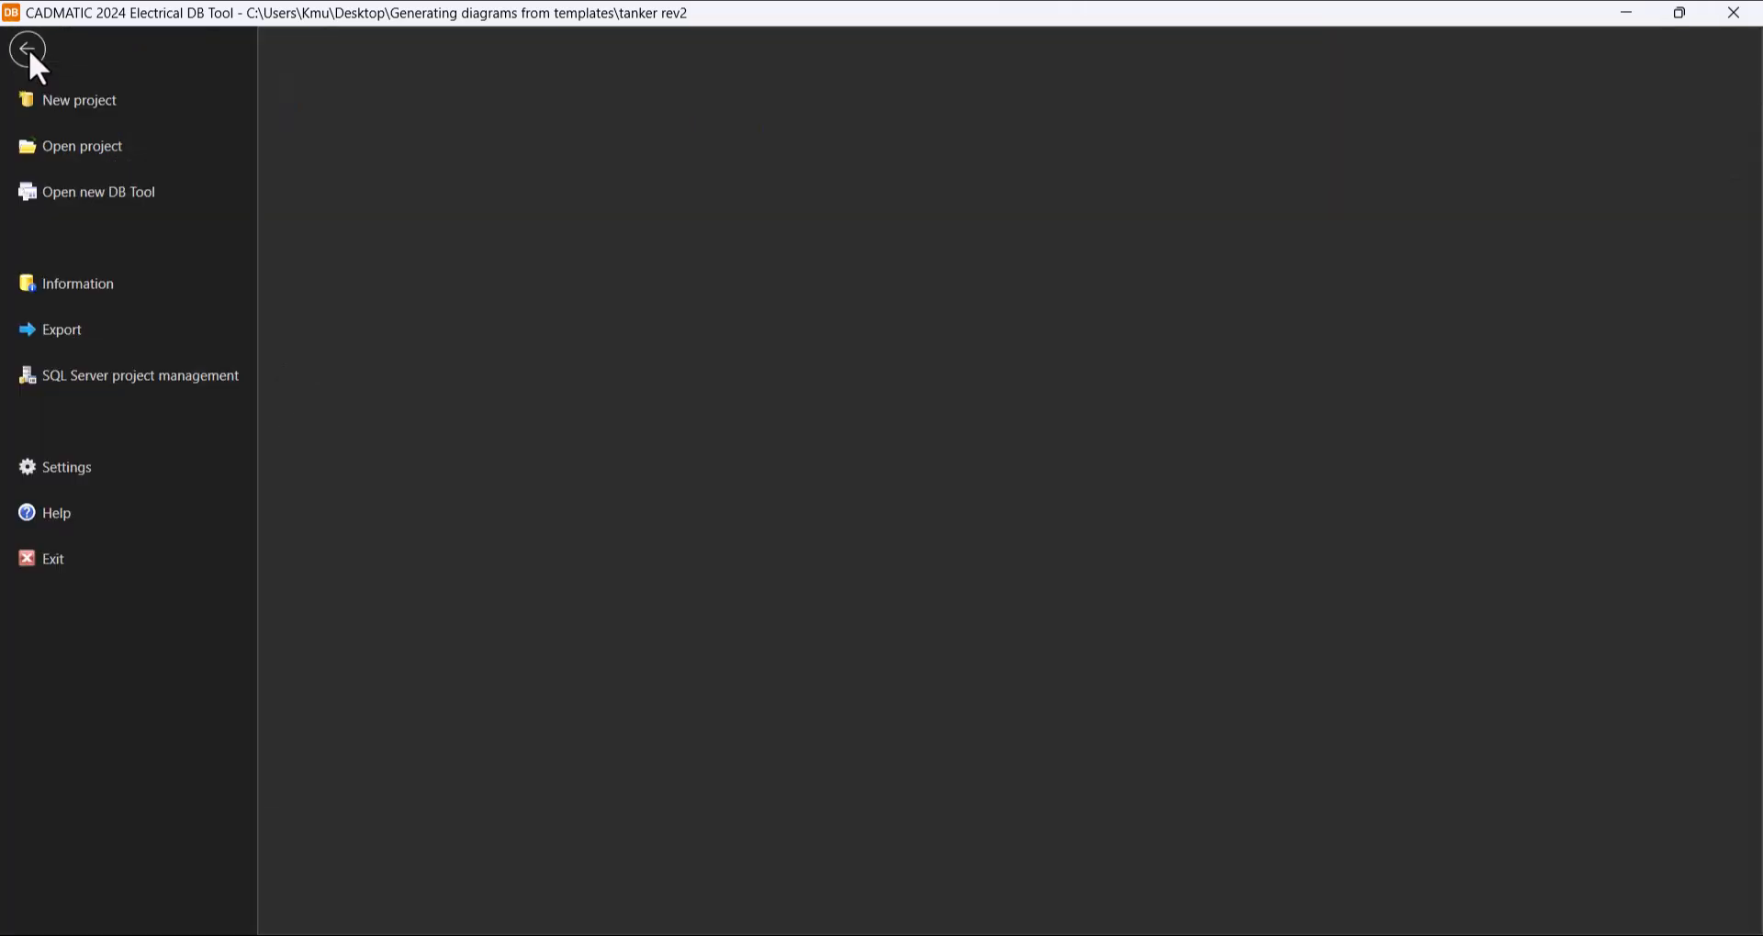
{"action": "left_click", "coordinate": [166, 99]}
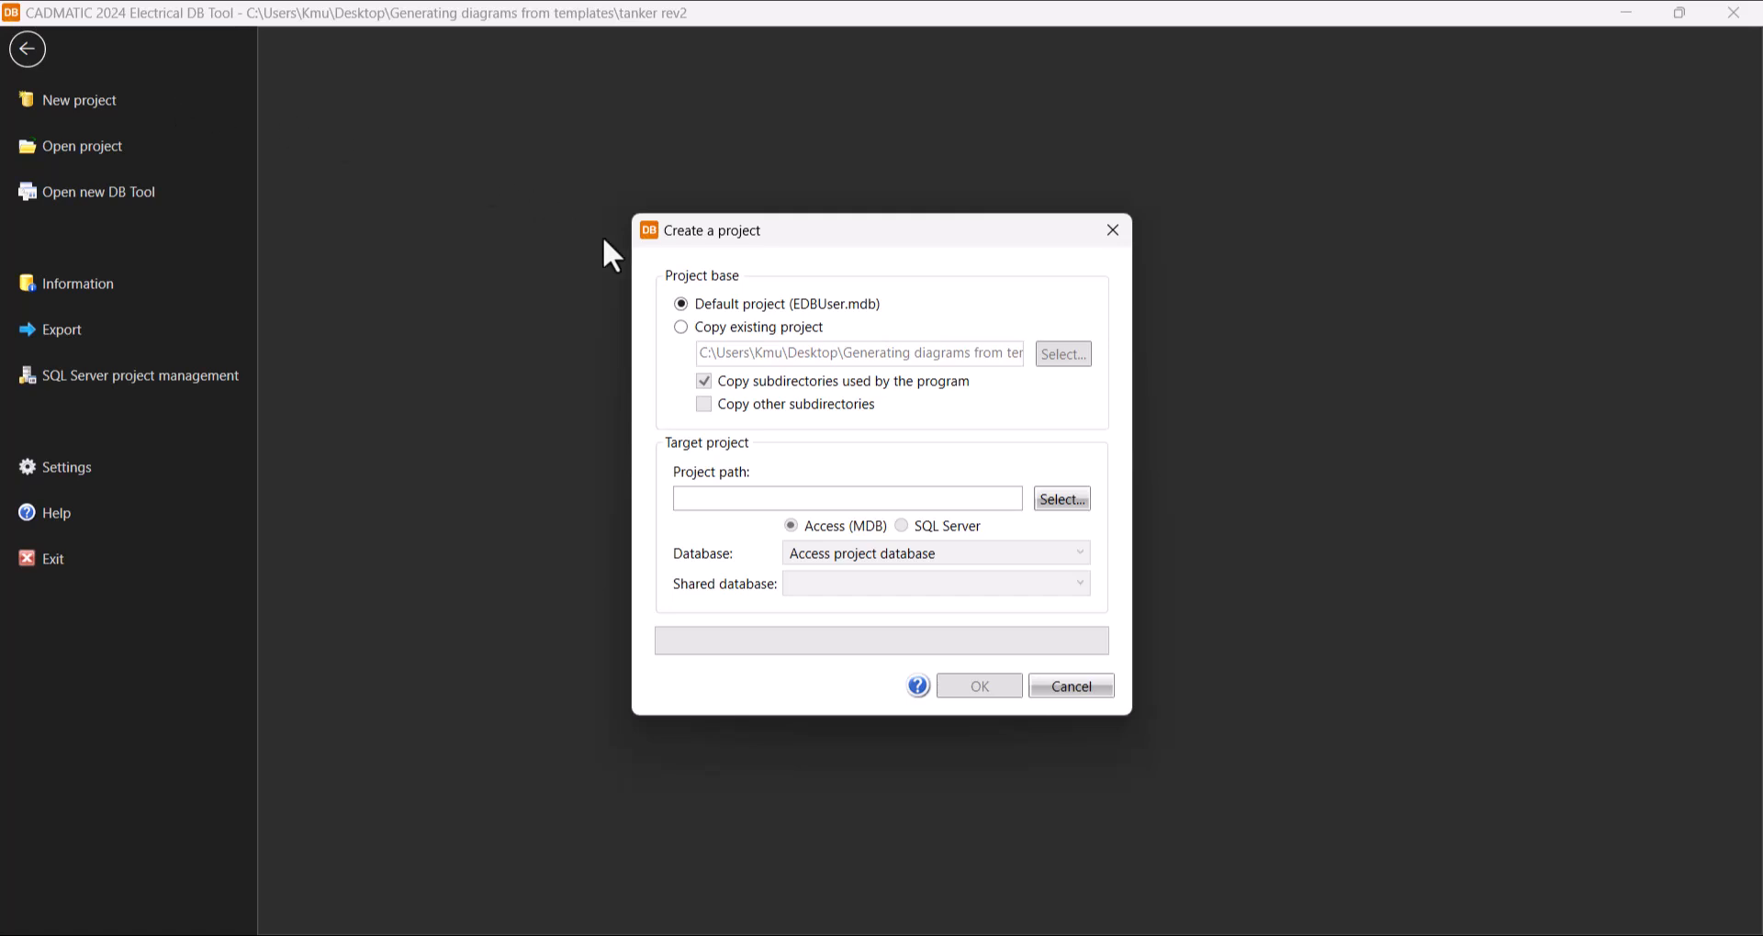
{"action": "left_click", "coordinate": [1063, 500]}
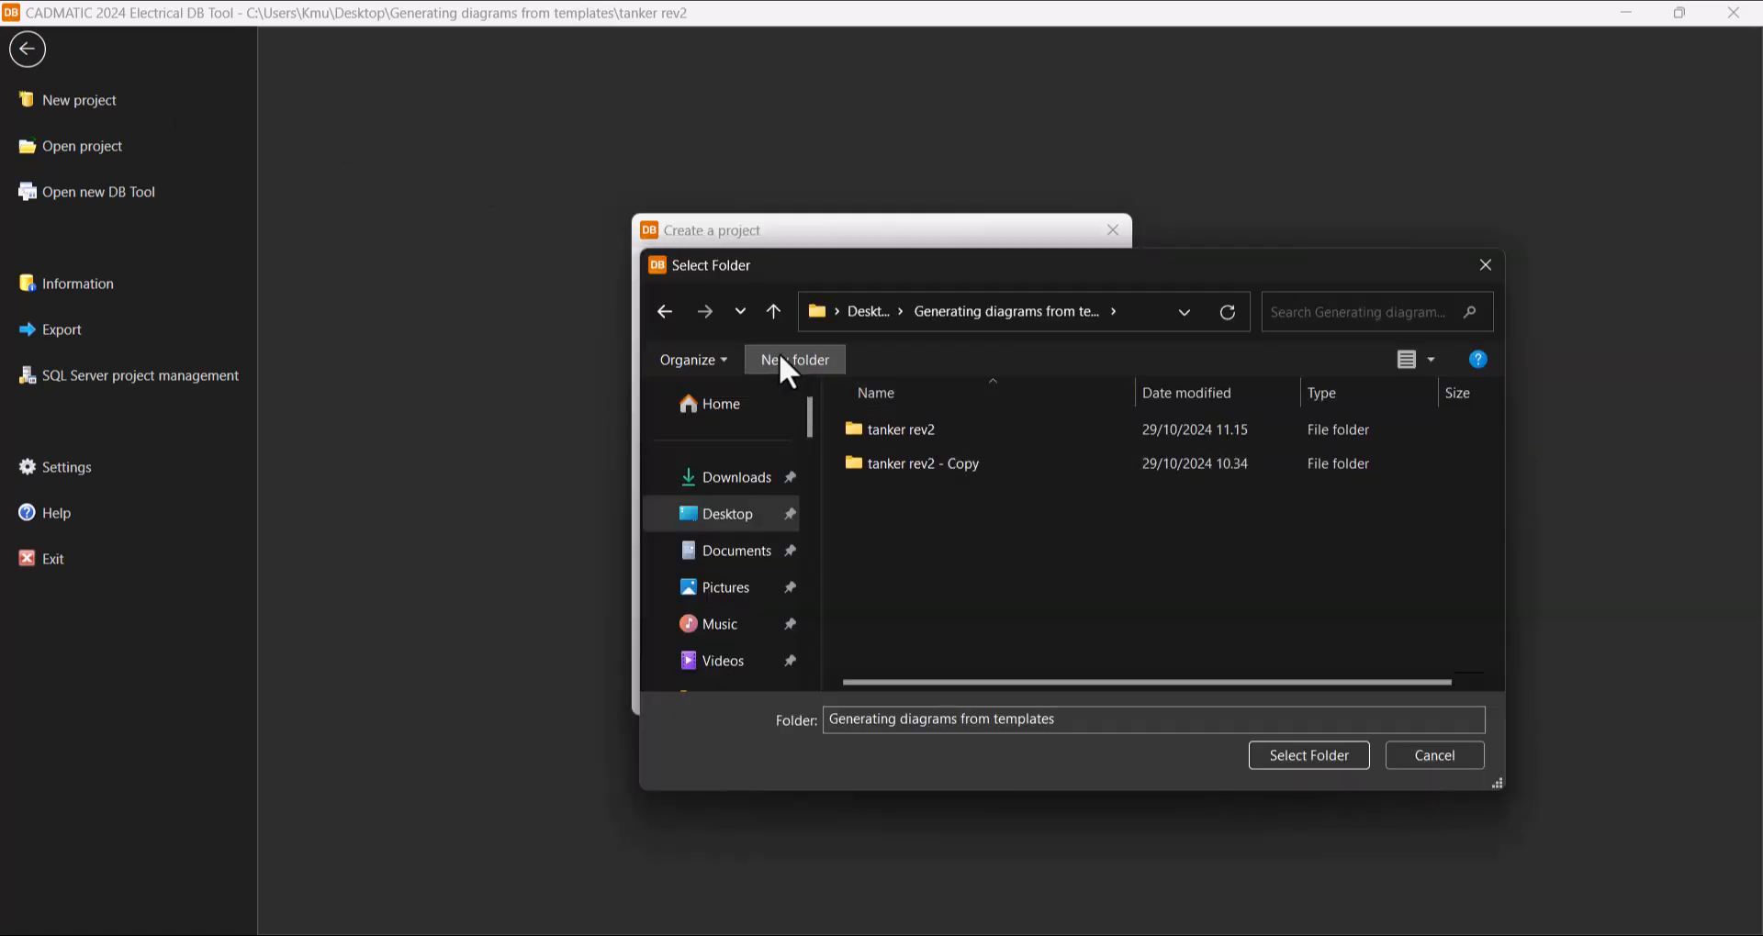
{"action": "left_click", "coordinate": [780, 356]}
{"action": "type", "text": "Sample"}
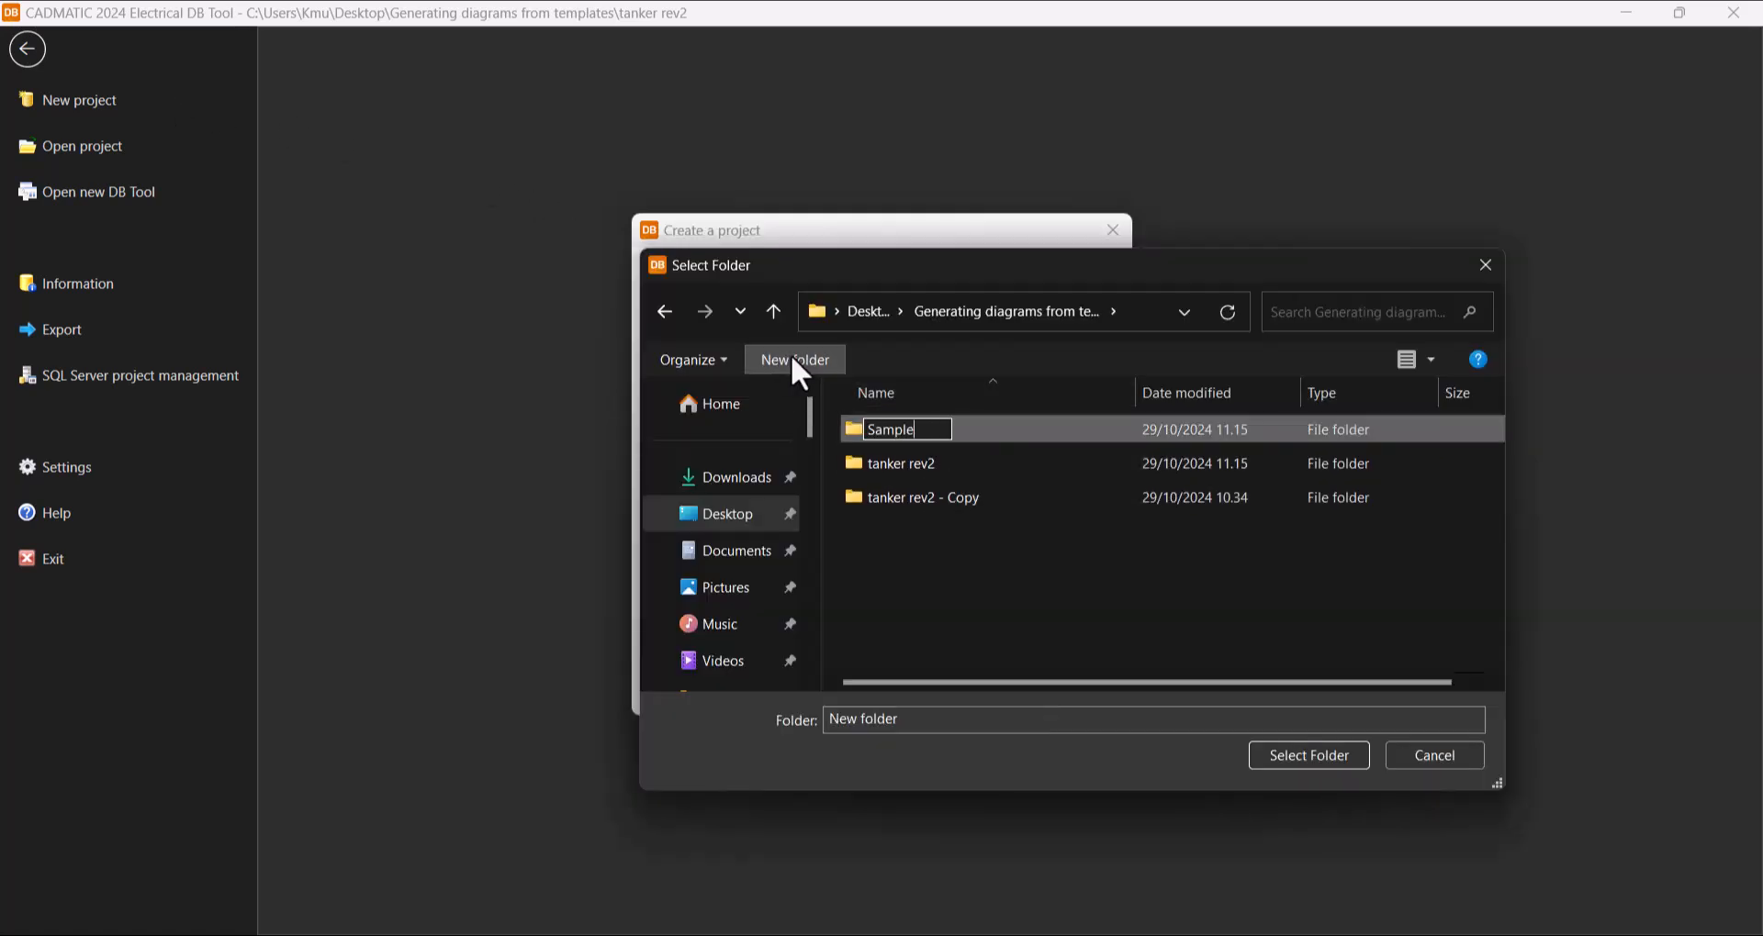
{"action": "key", "text": "Return"}
{"action": "key", "text": "Return"}
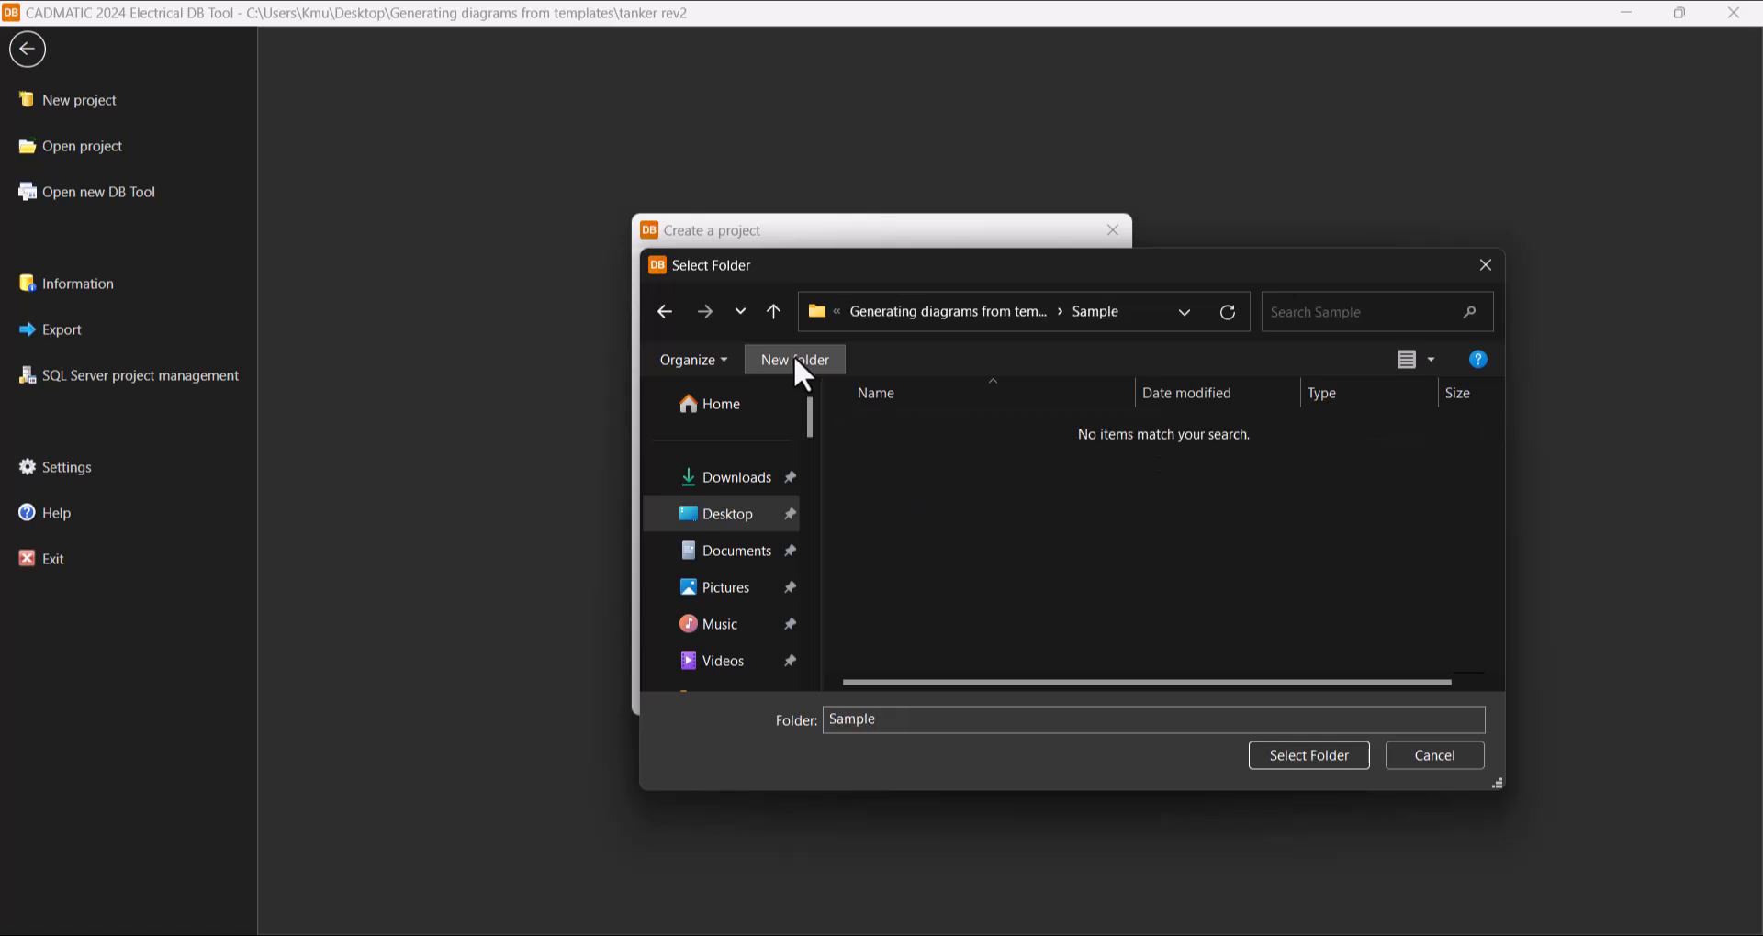
{"action": "left_click", "coordinate": [1308, 755]}
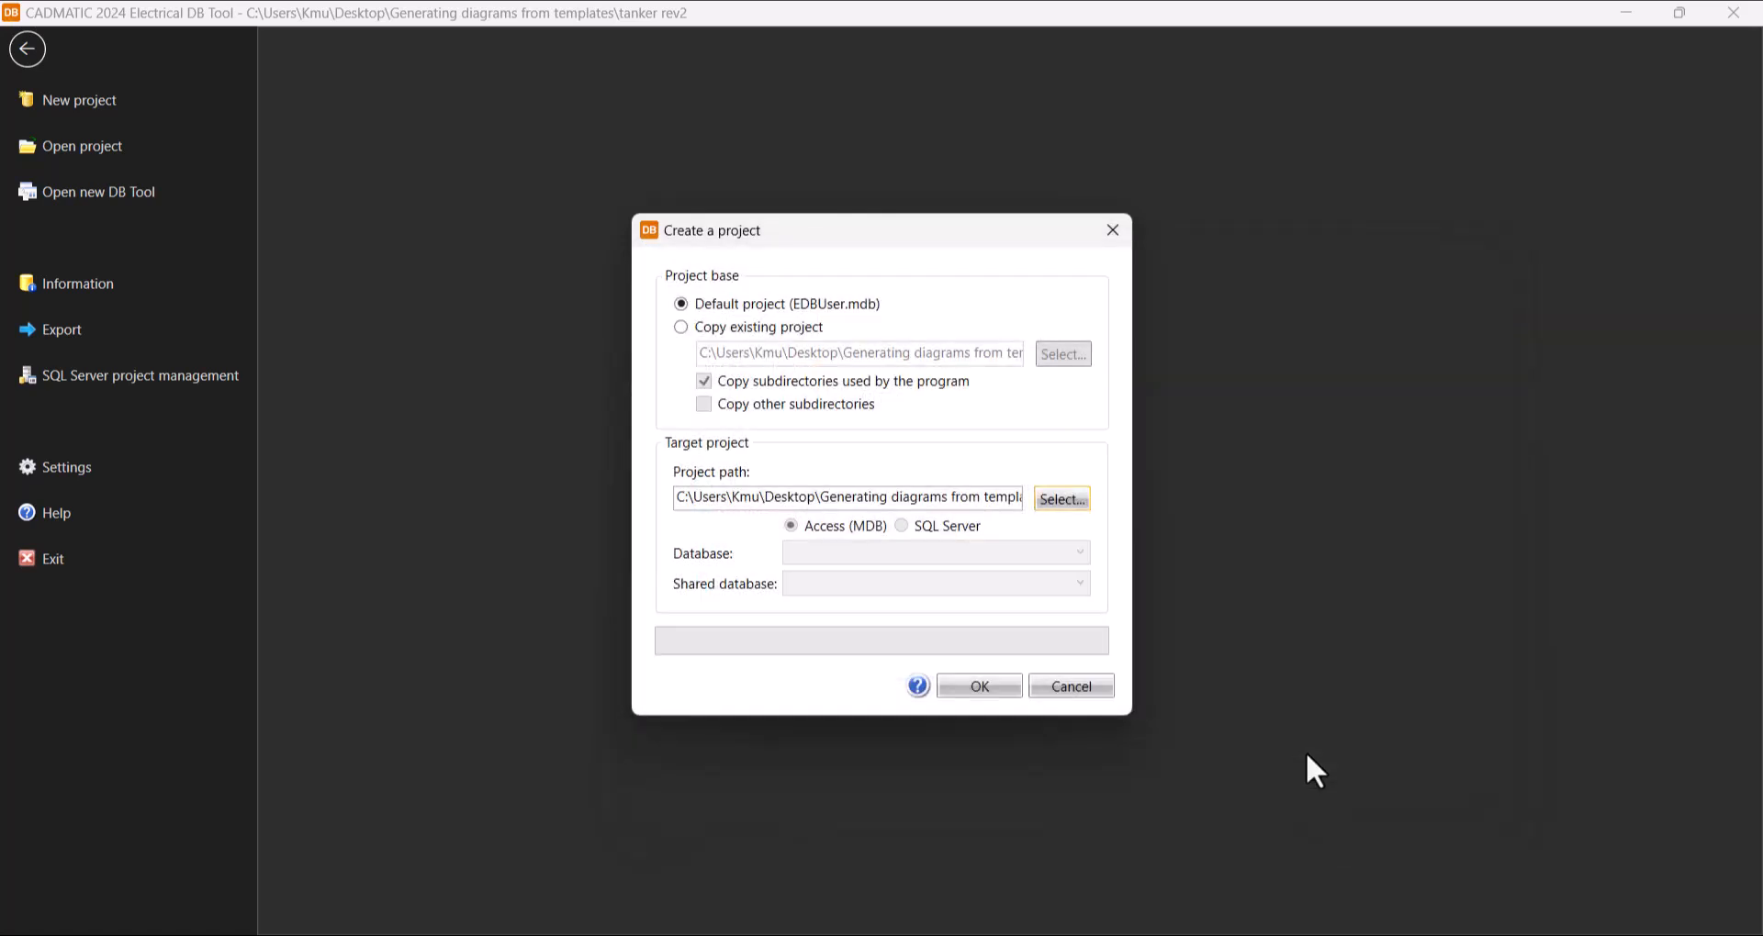
Step: Create the project from the default base and save its project name as Sample
{"action": "left_click", "coordinate": [981, 687]}
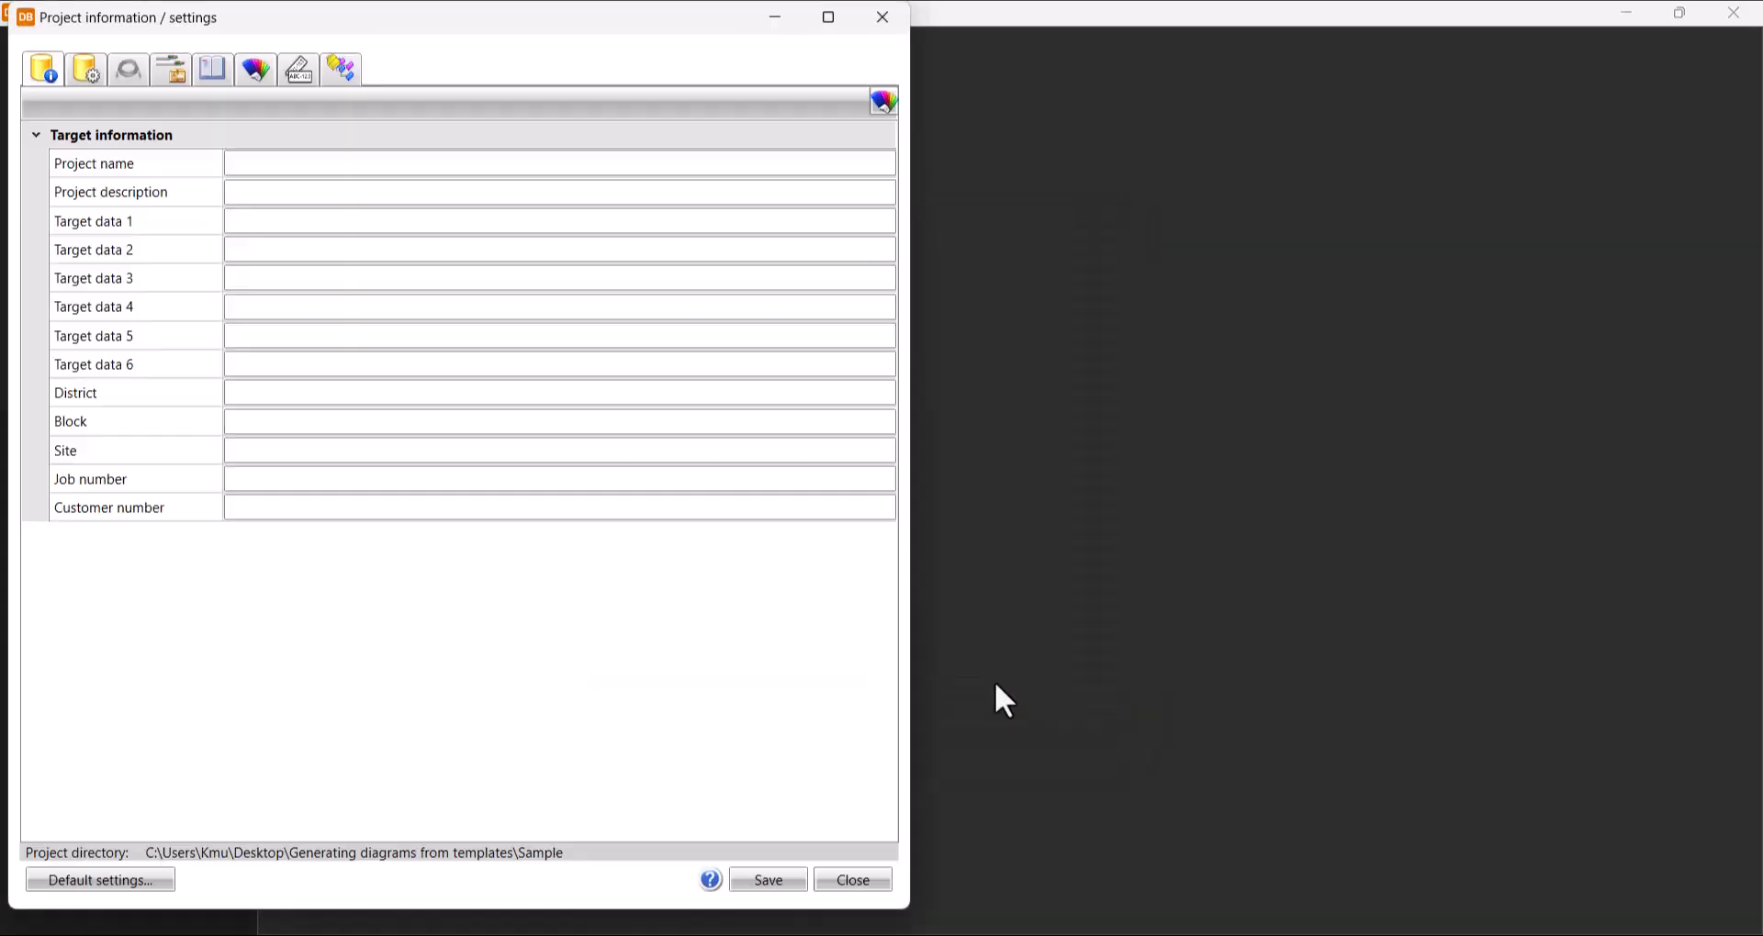
{"action": "left_click", "coordinate": [311, 165]}
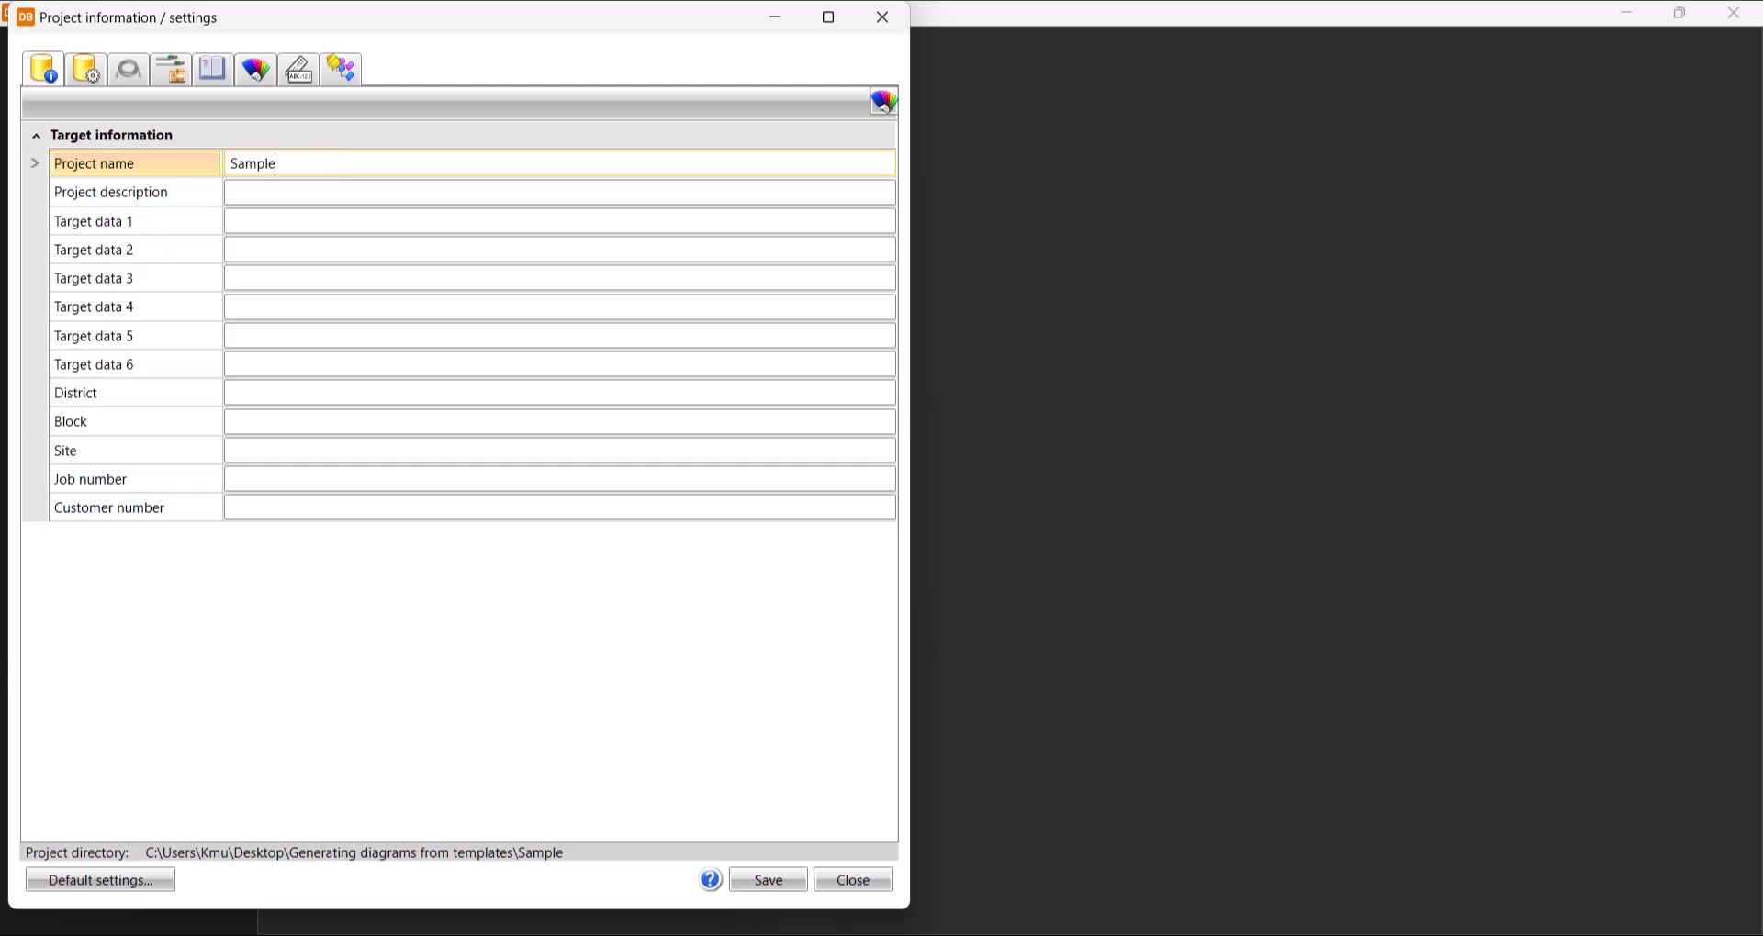
{"action": "left_click", "coordinate": [759, 881]}
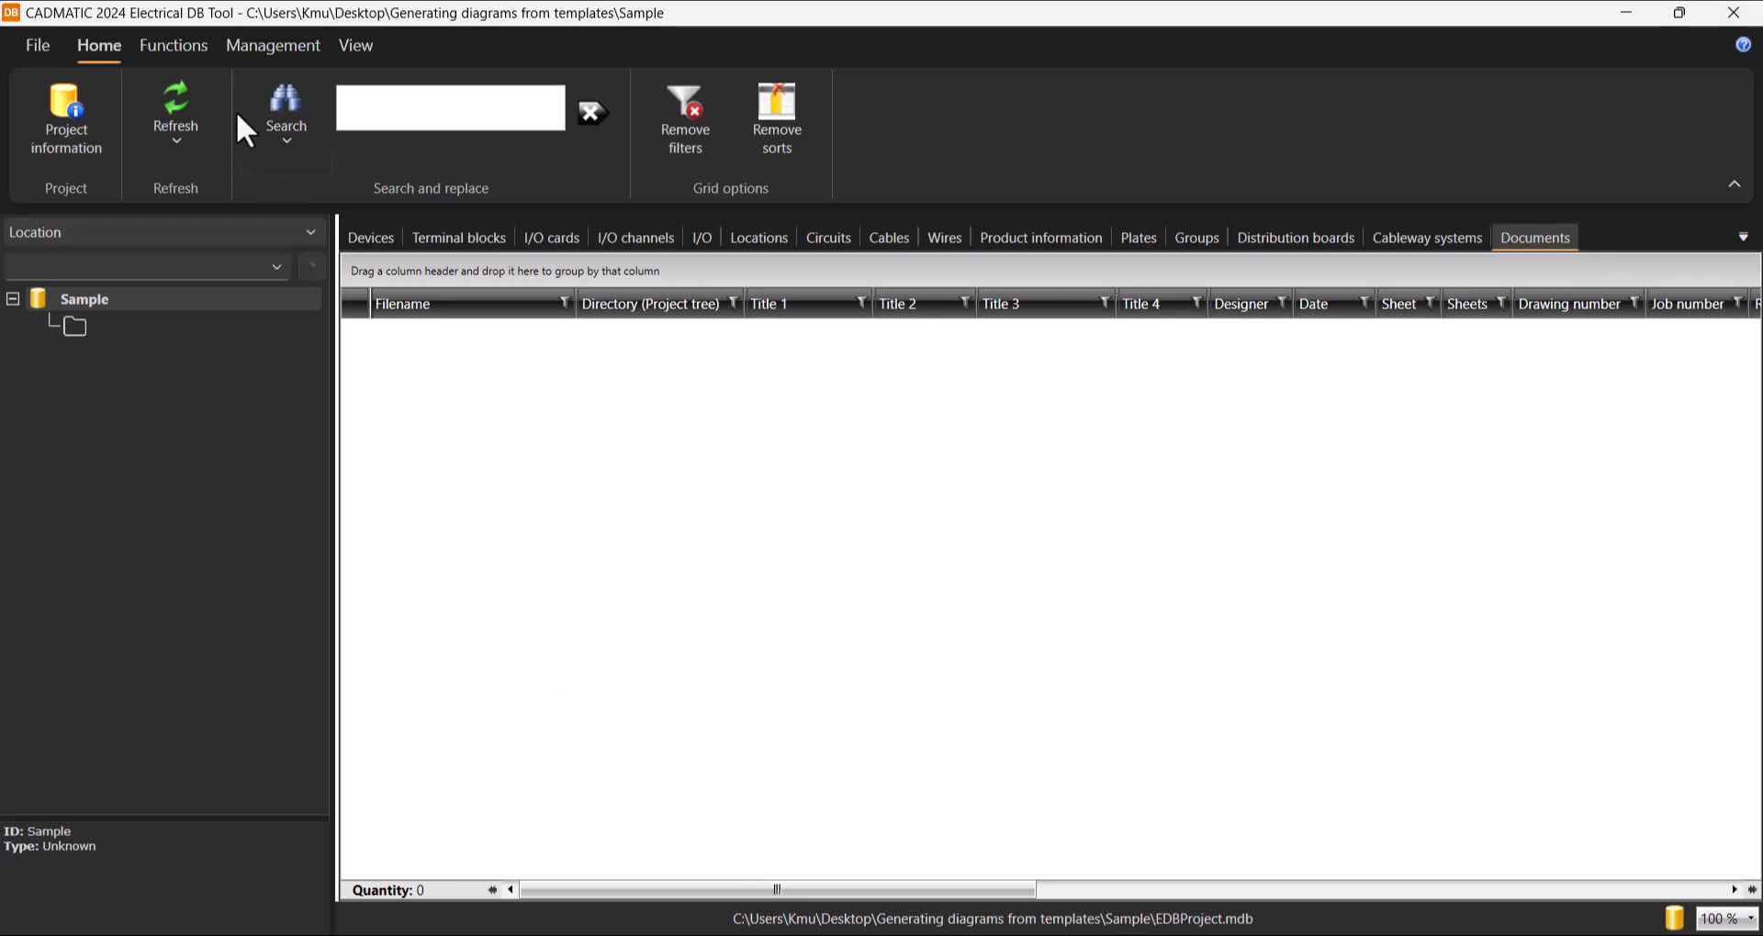
Step: Load the temporary project Cooling system for import into the Sample project
{"action": "left_click", "coordinate": [174, 47]}
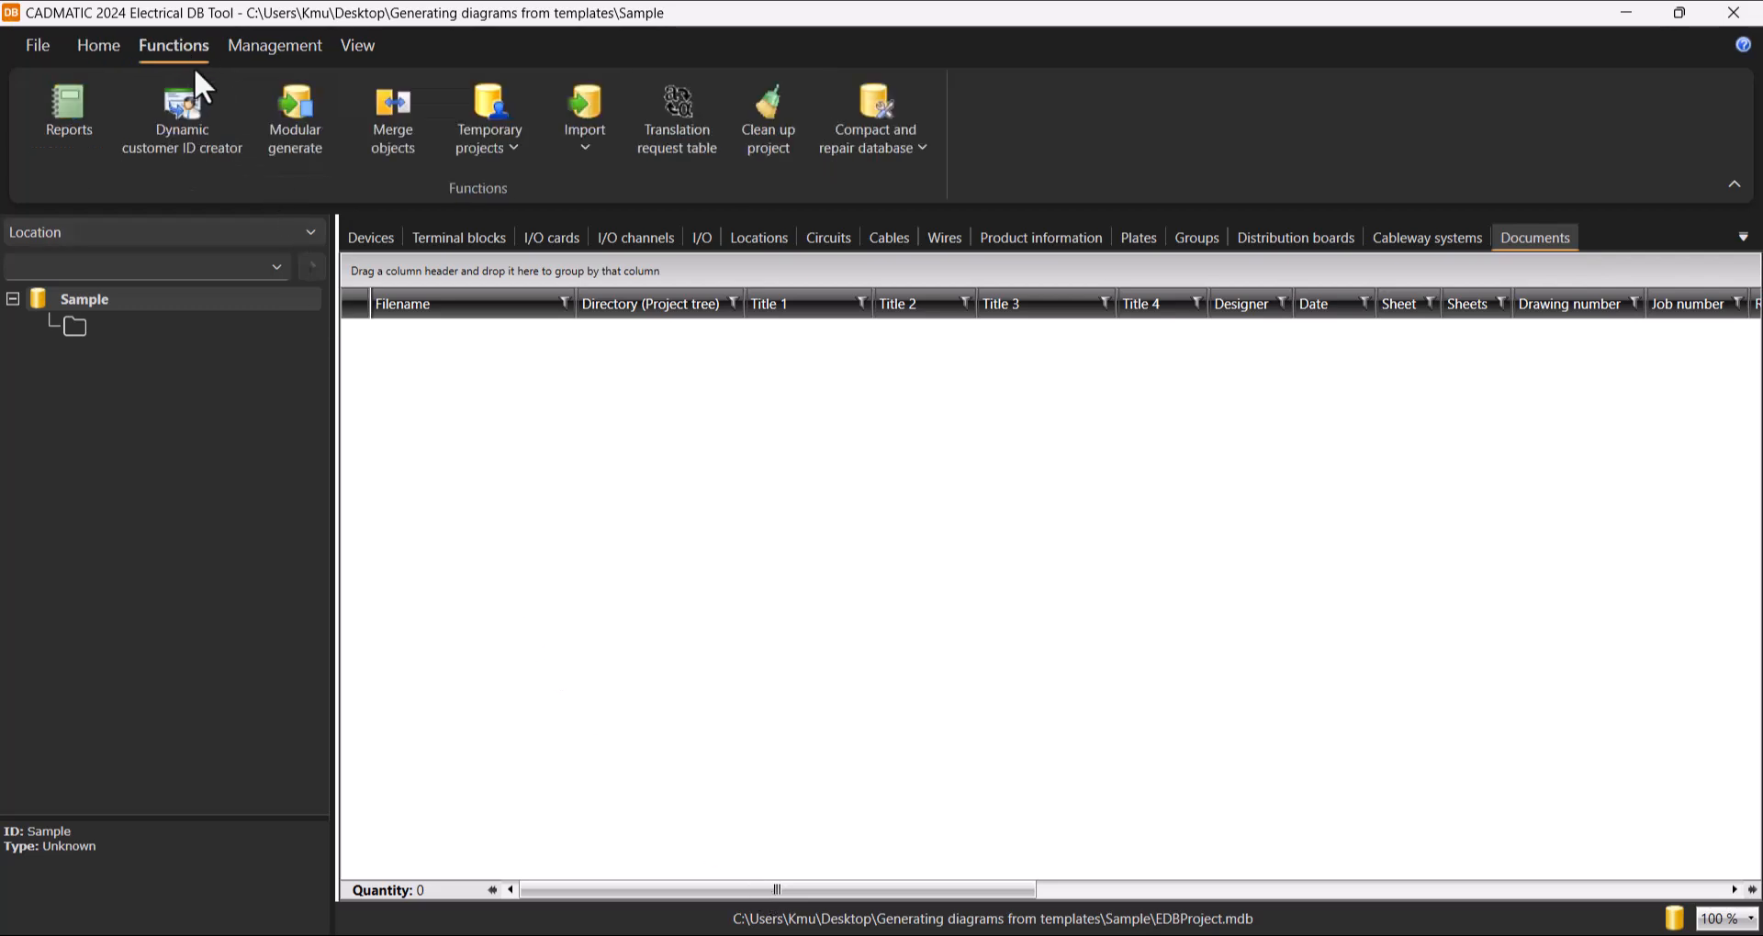
{"action": "left_click", "coordinate": [510, 155]}
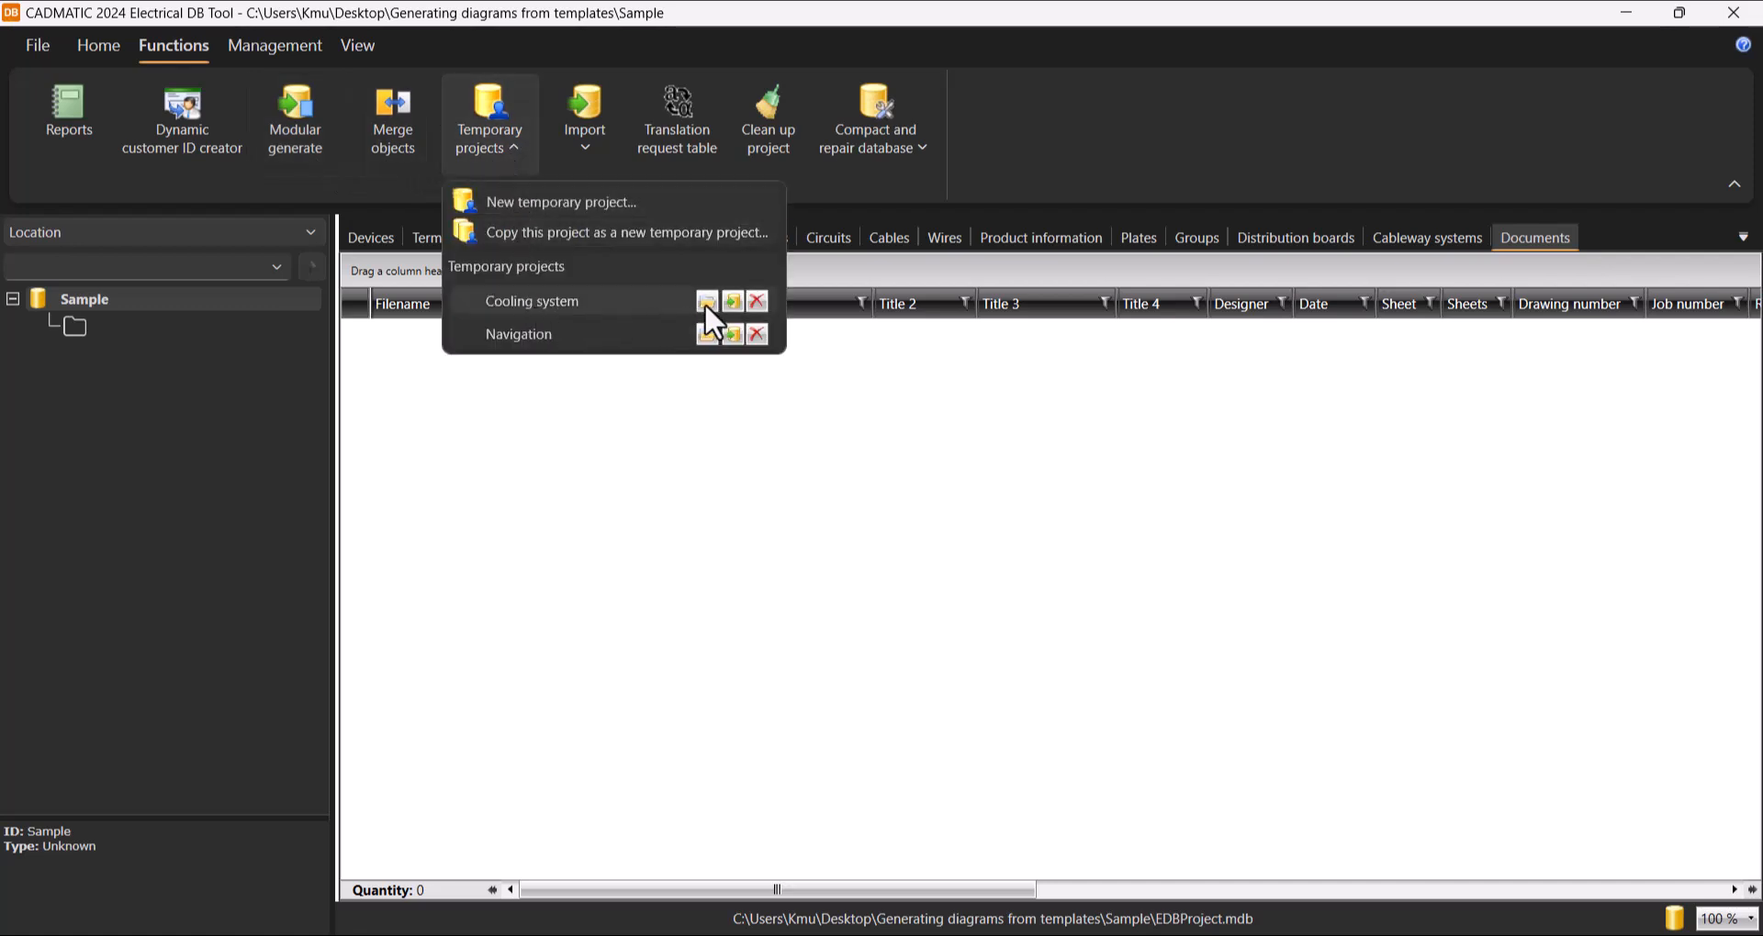
{"action": "left_click", "coordinate": [733, 301]}
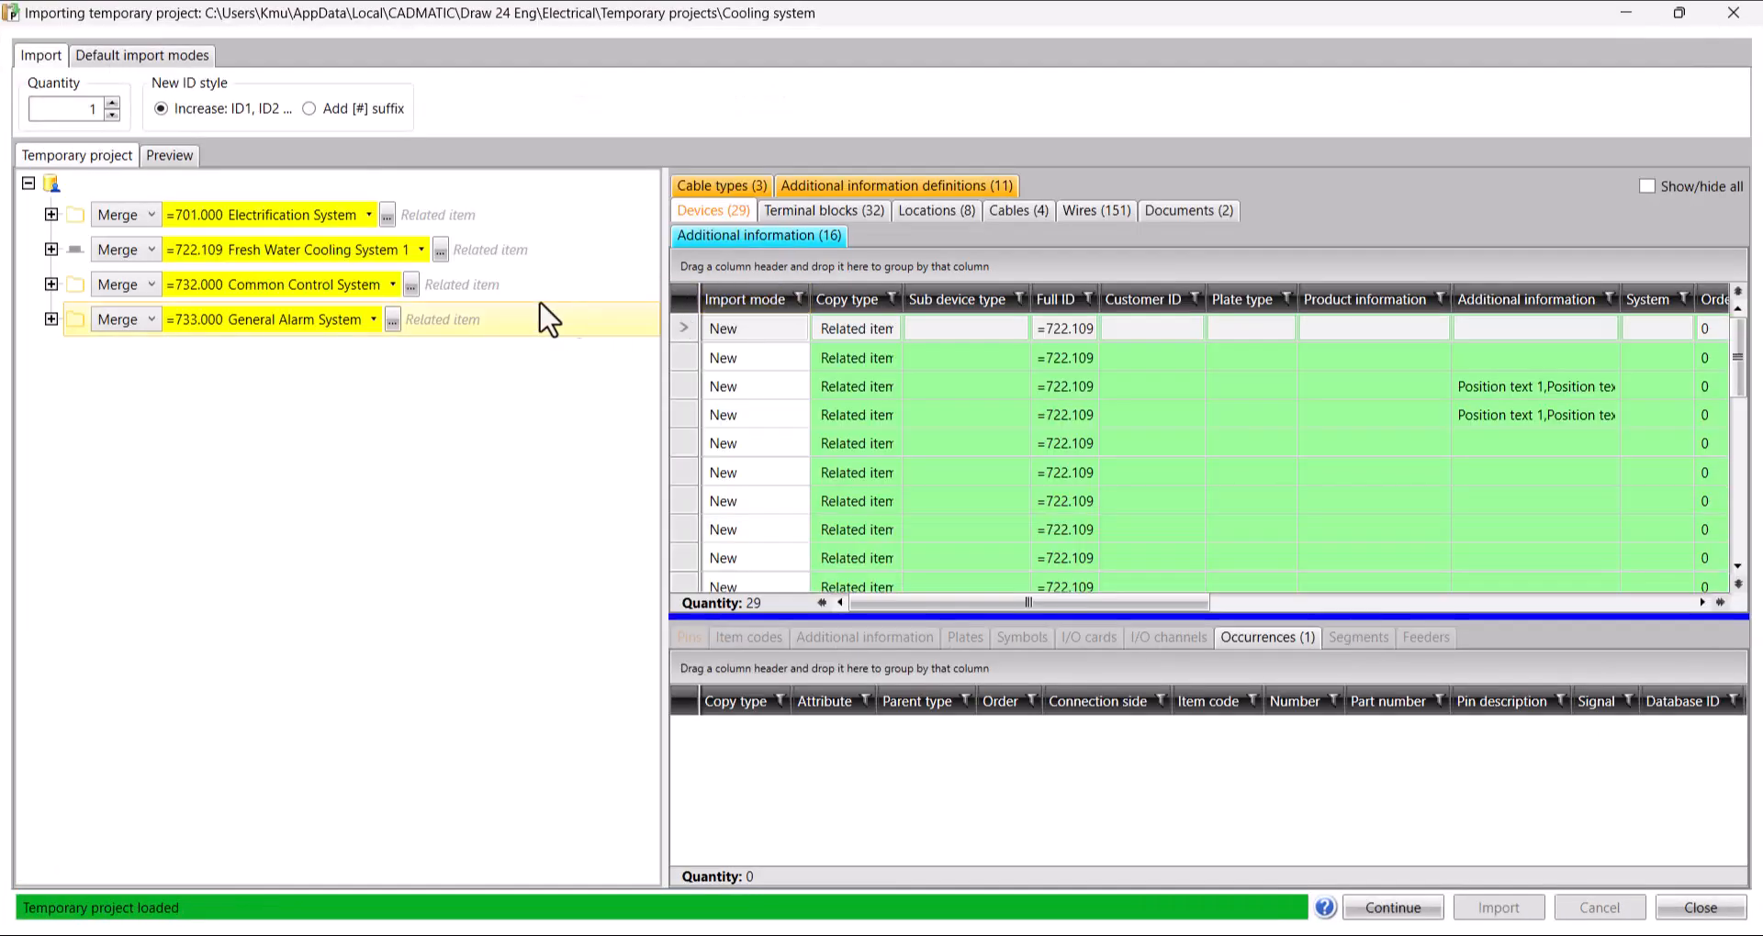
Step: Set the import mode of +FWCP1 to New and the import quantity to 4, and check the default import modes
{"action": "left_click", "coordinate": [52, 216]}
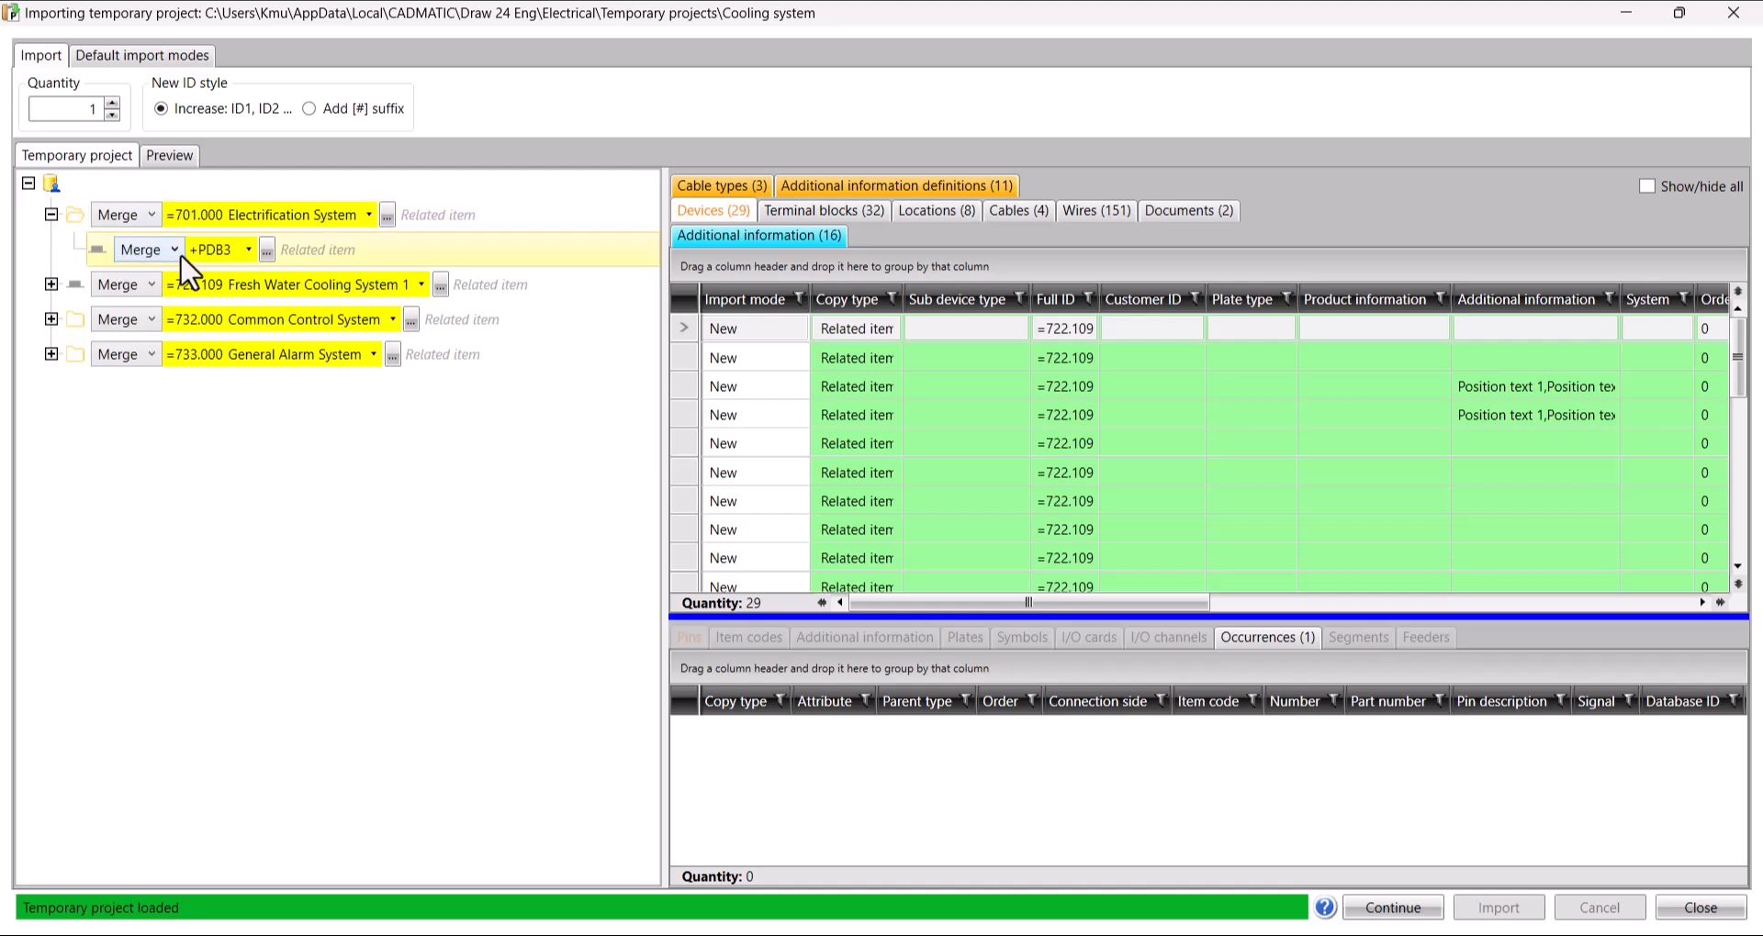
{"action": "left_click", "coordinate": [53, 284]}
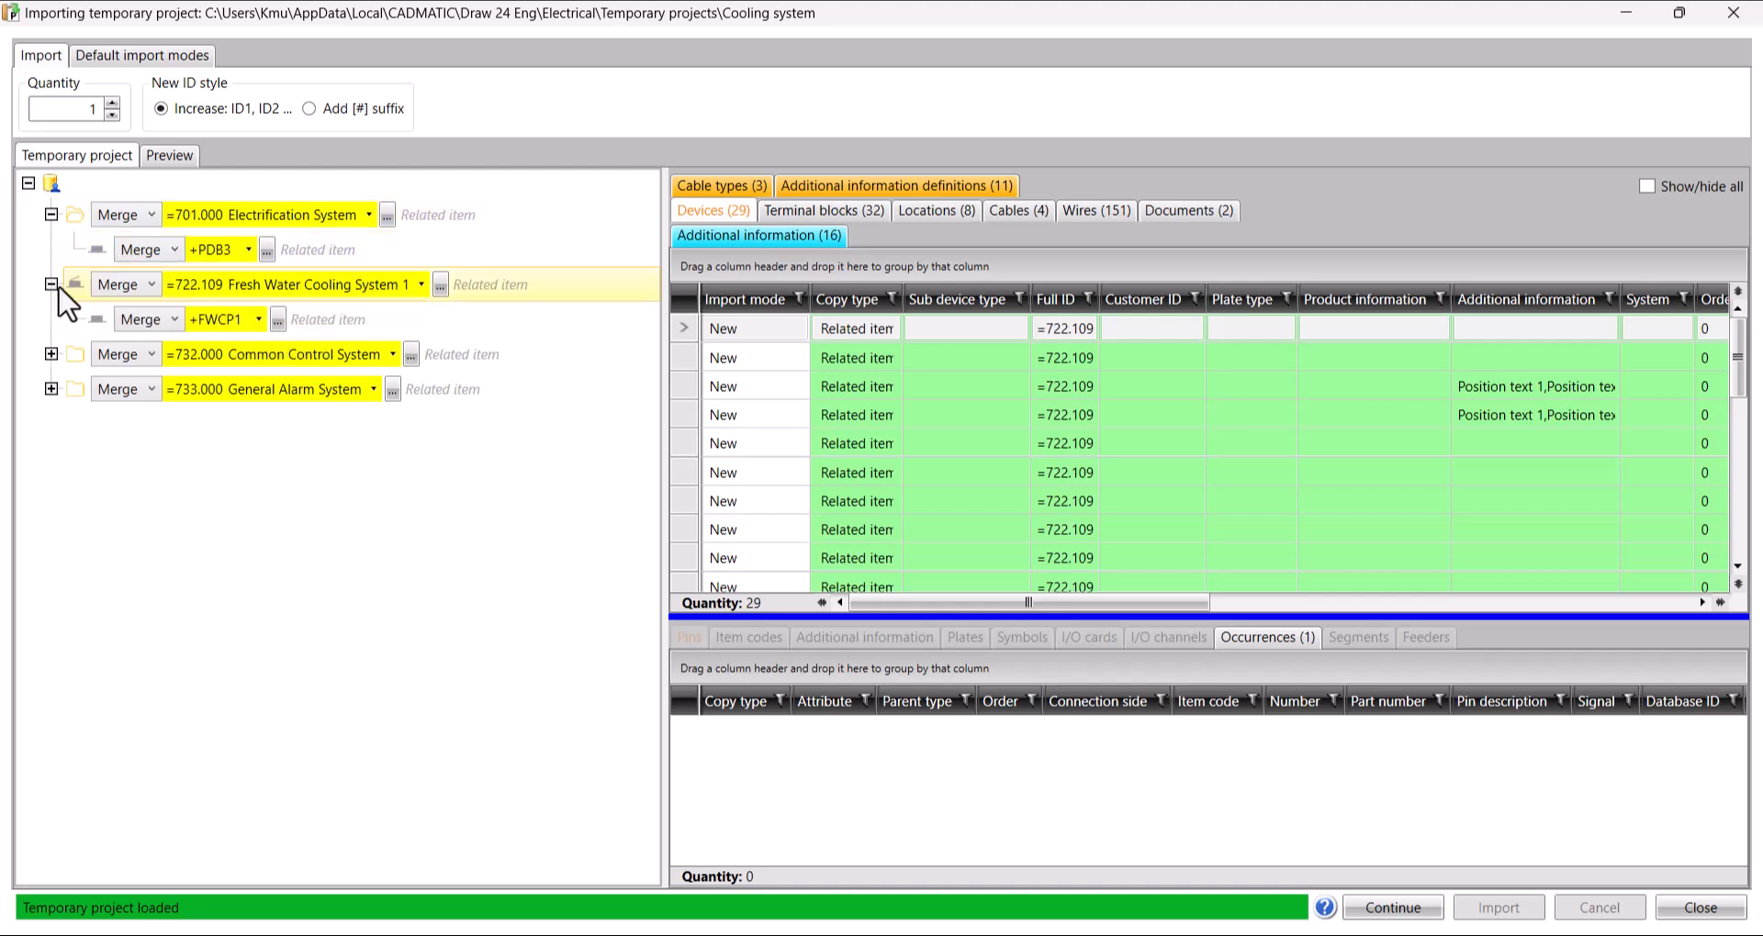
{"action": "left_click", "coordinate": [174, 319]}
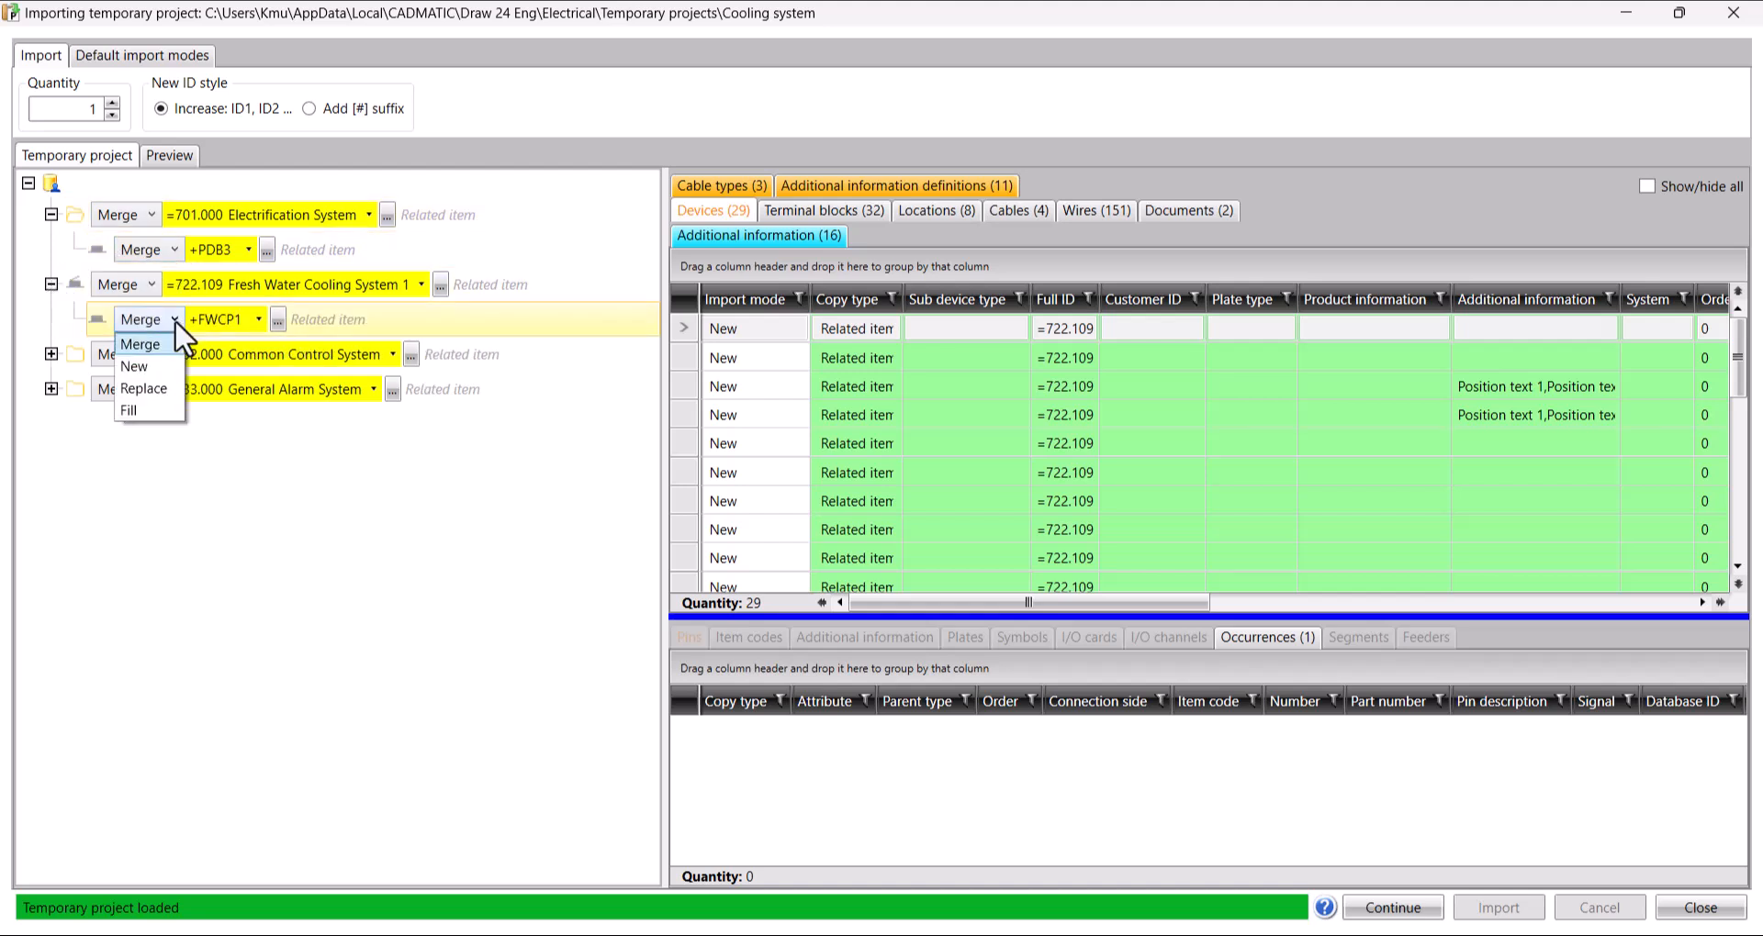
{"action": "left_click", "coordinate": [135, 367]}
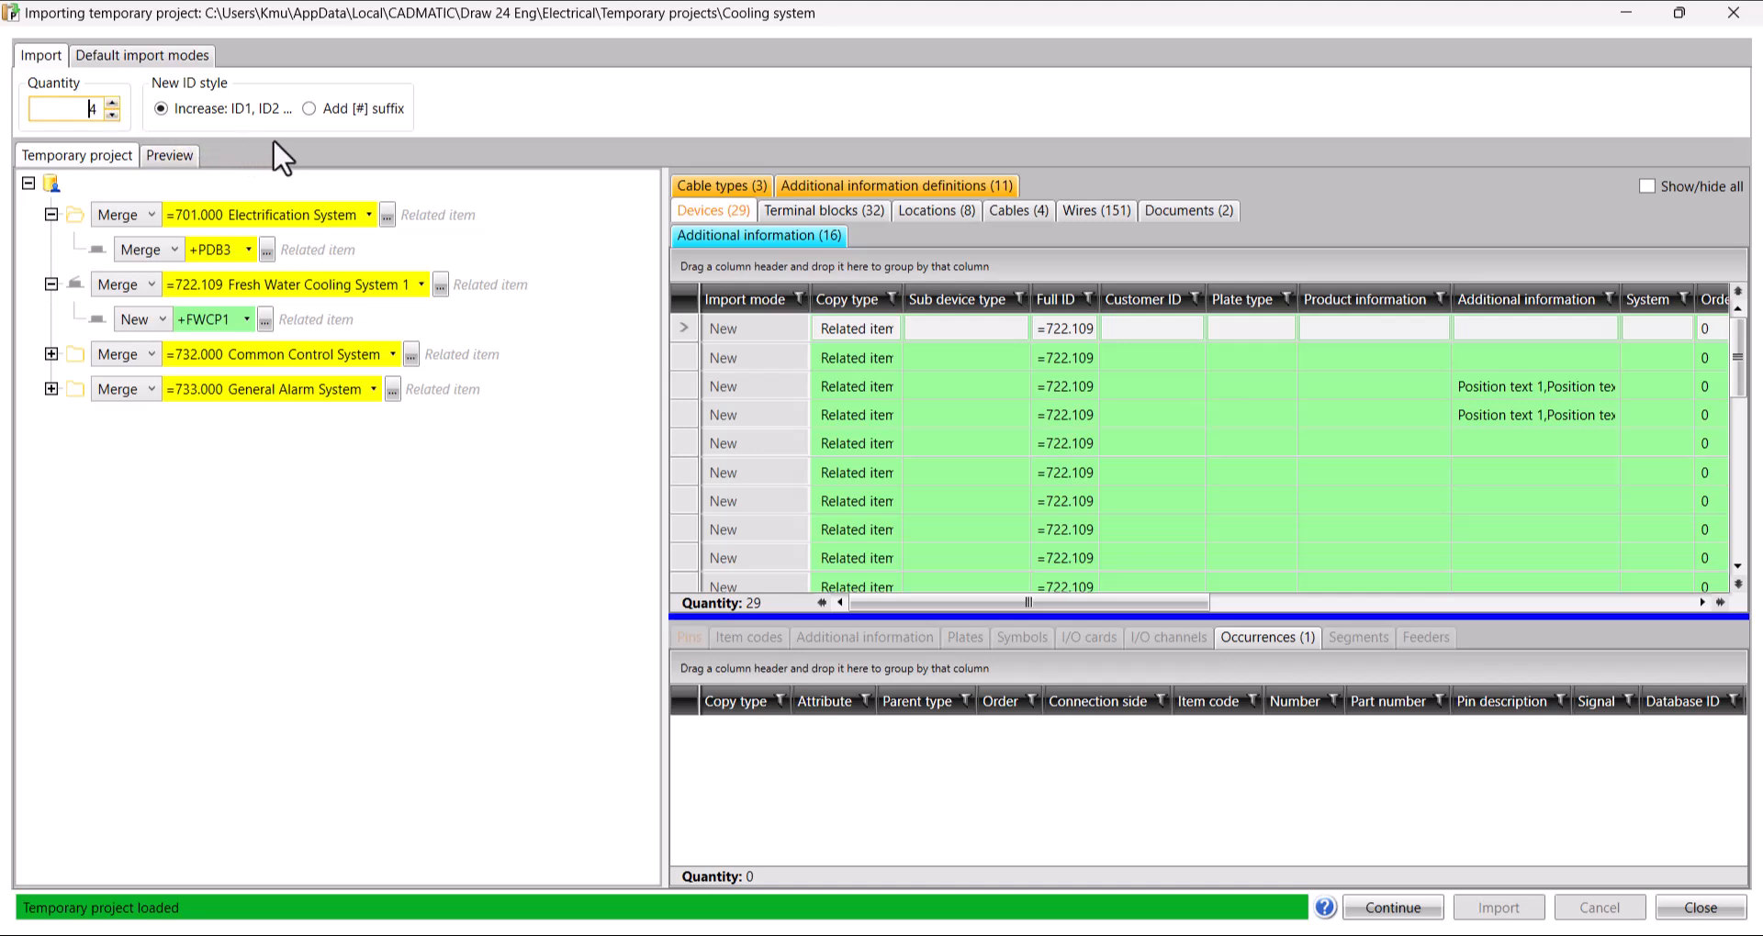
{"action": "left_click", "coordinate": [161, 59]}
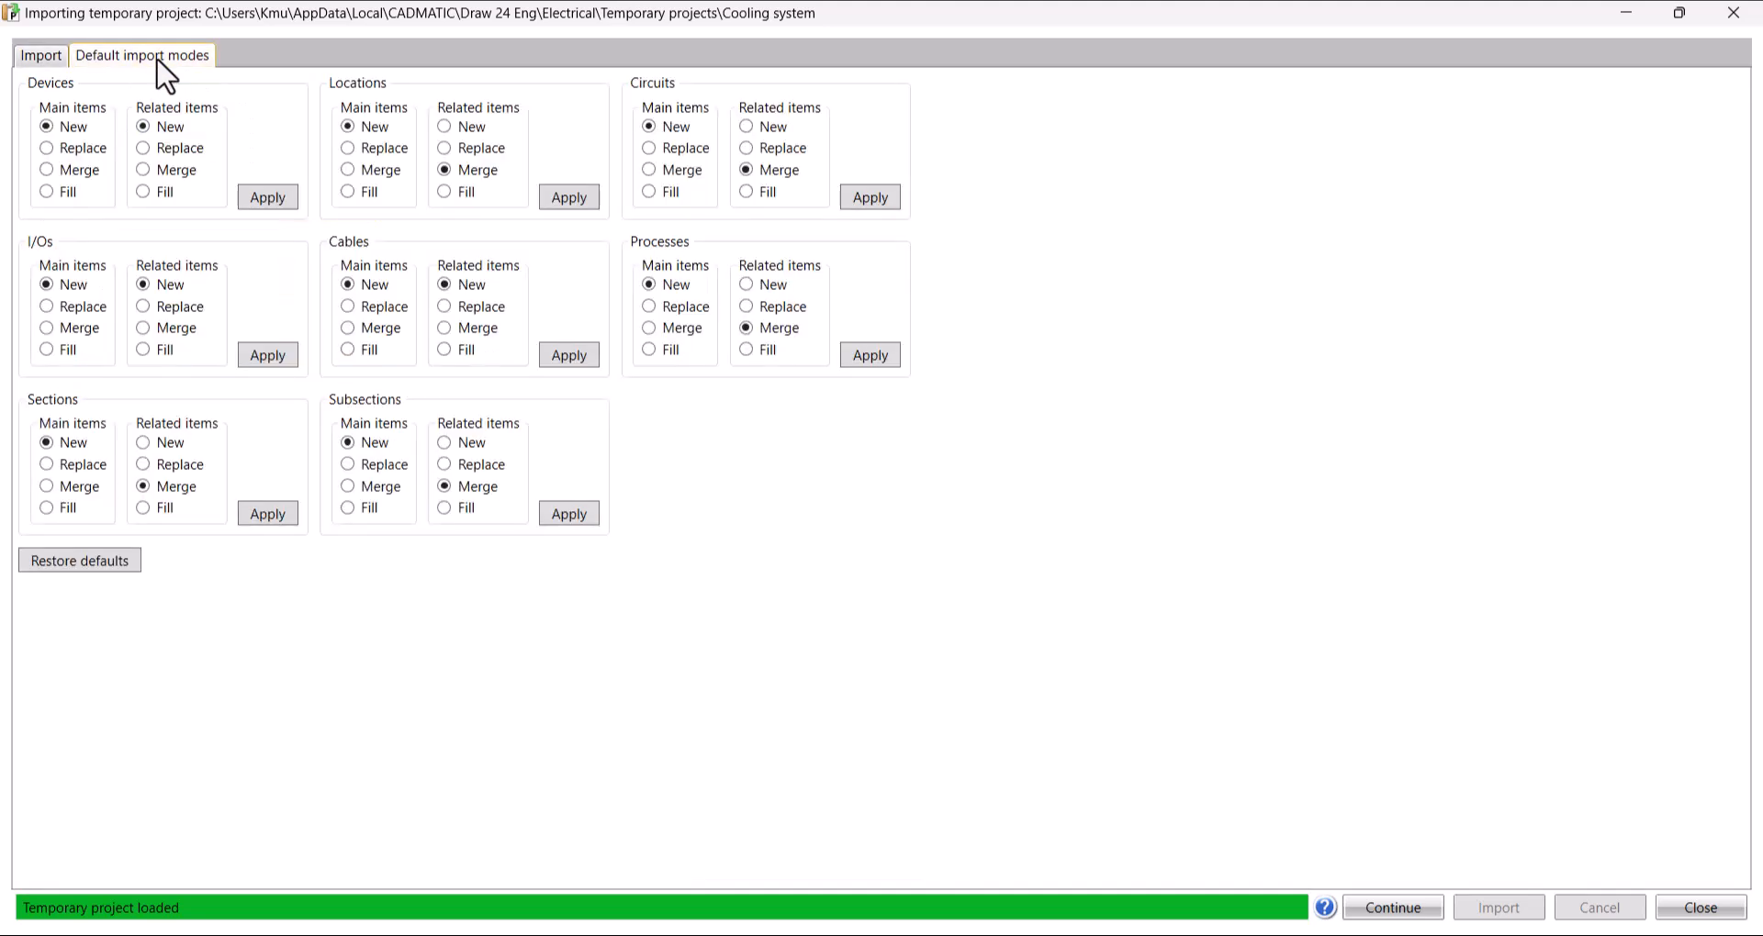
{"action": "left_click", "coordinate": [41, 58]}
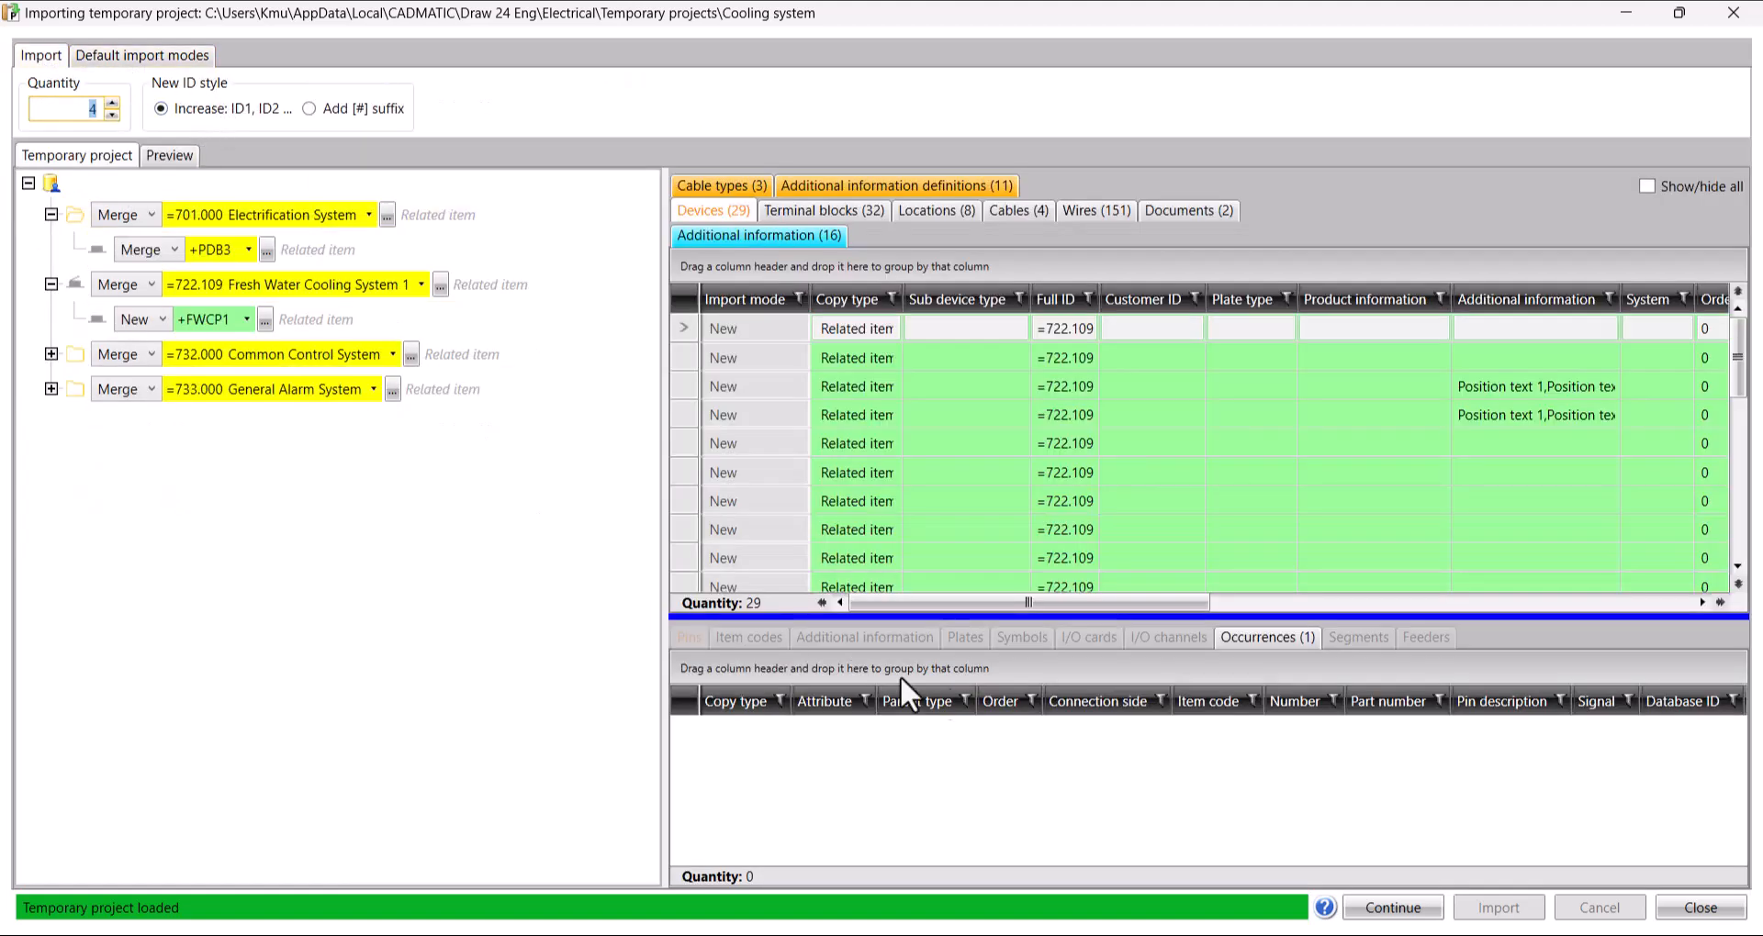
Step: Generate the import preview, inspect the locations under =701.000 and =722.109, and run the import
{"action": "left_click", "coordinate": [1393, 908]}
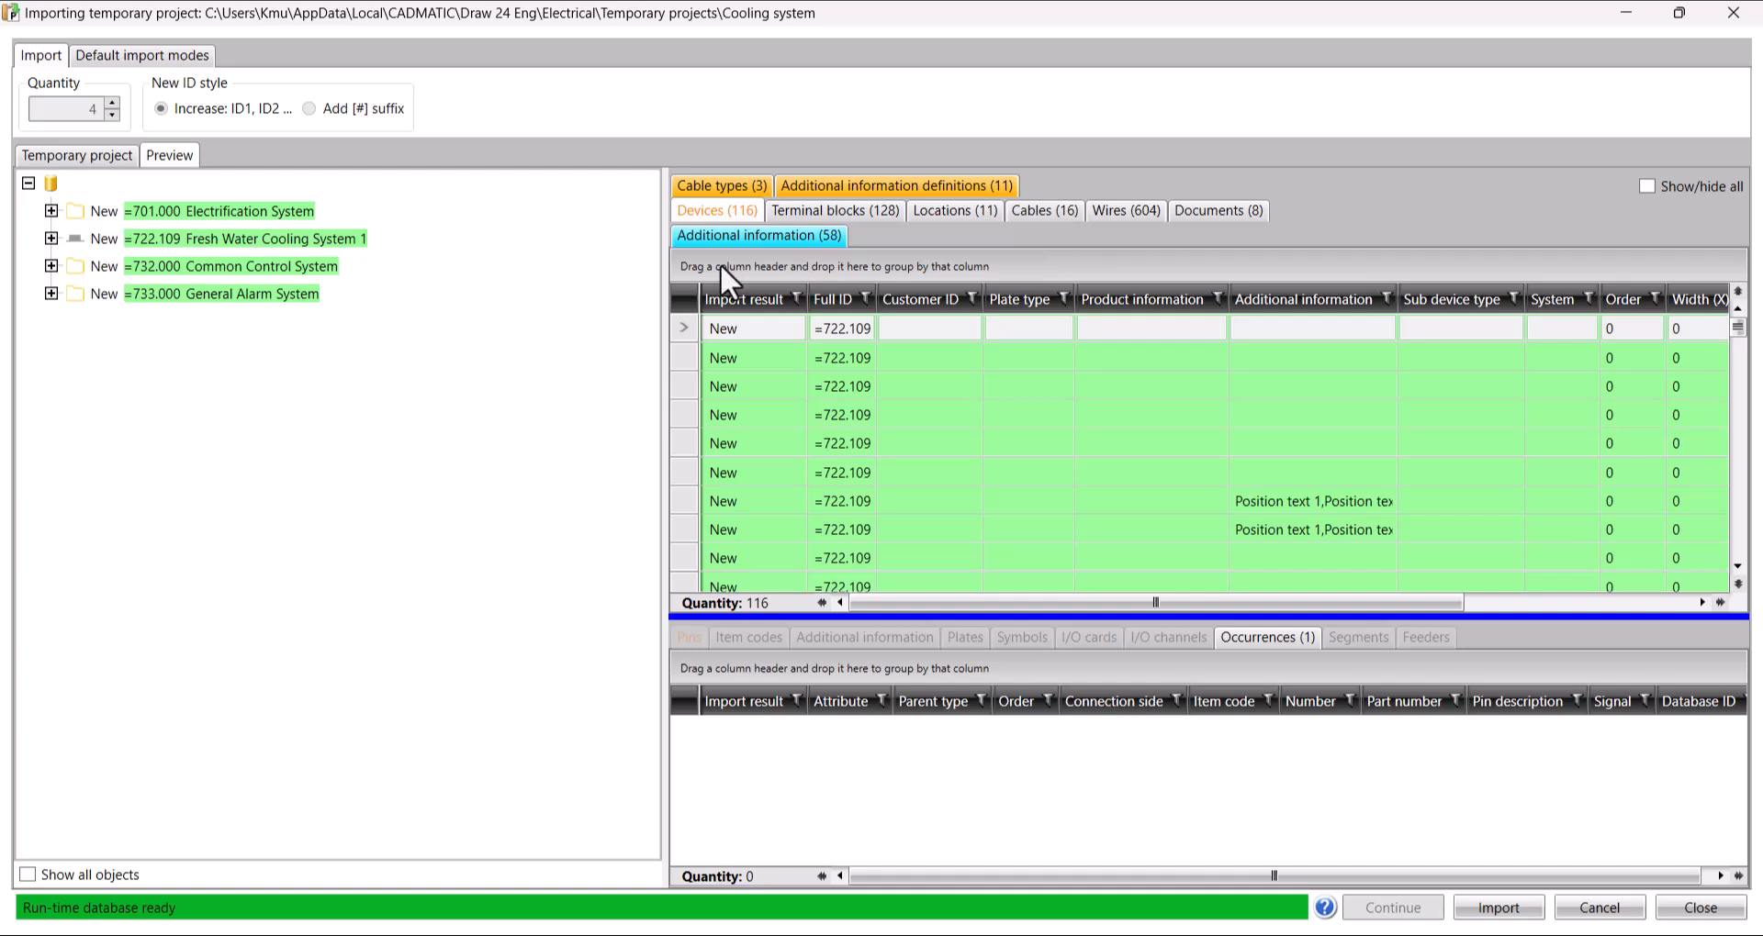
{"action": "left_click", "coordinate": [51, 210]}
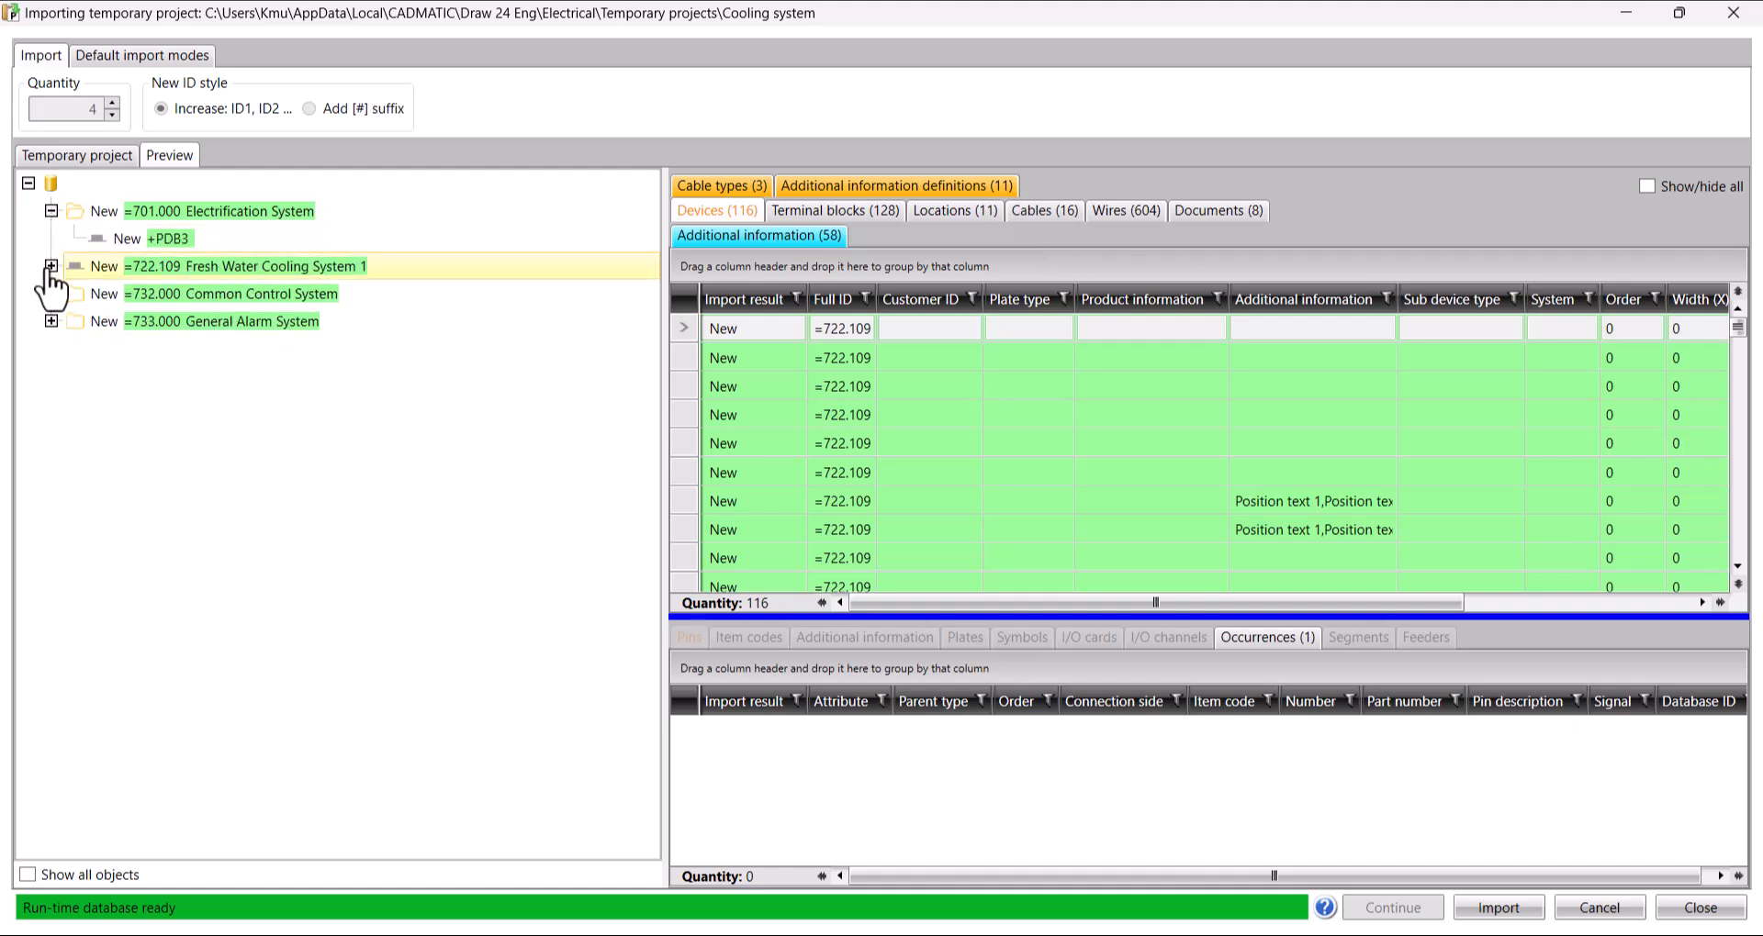
{"action": "left_click", "coordinate": [51, 266]}
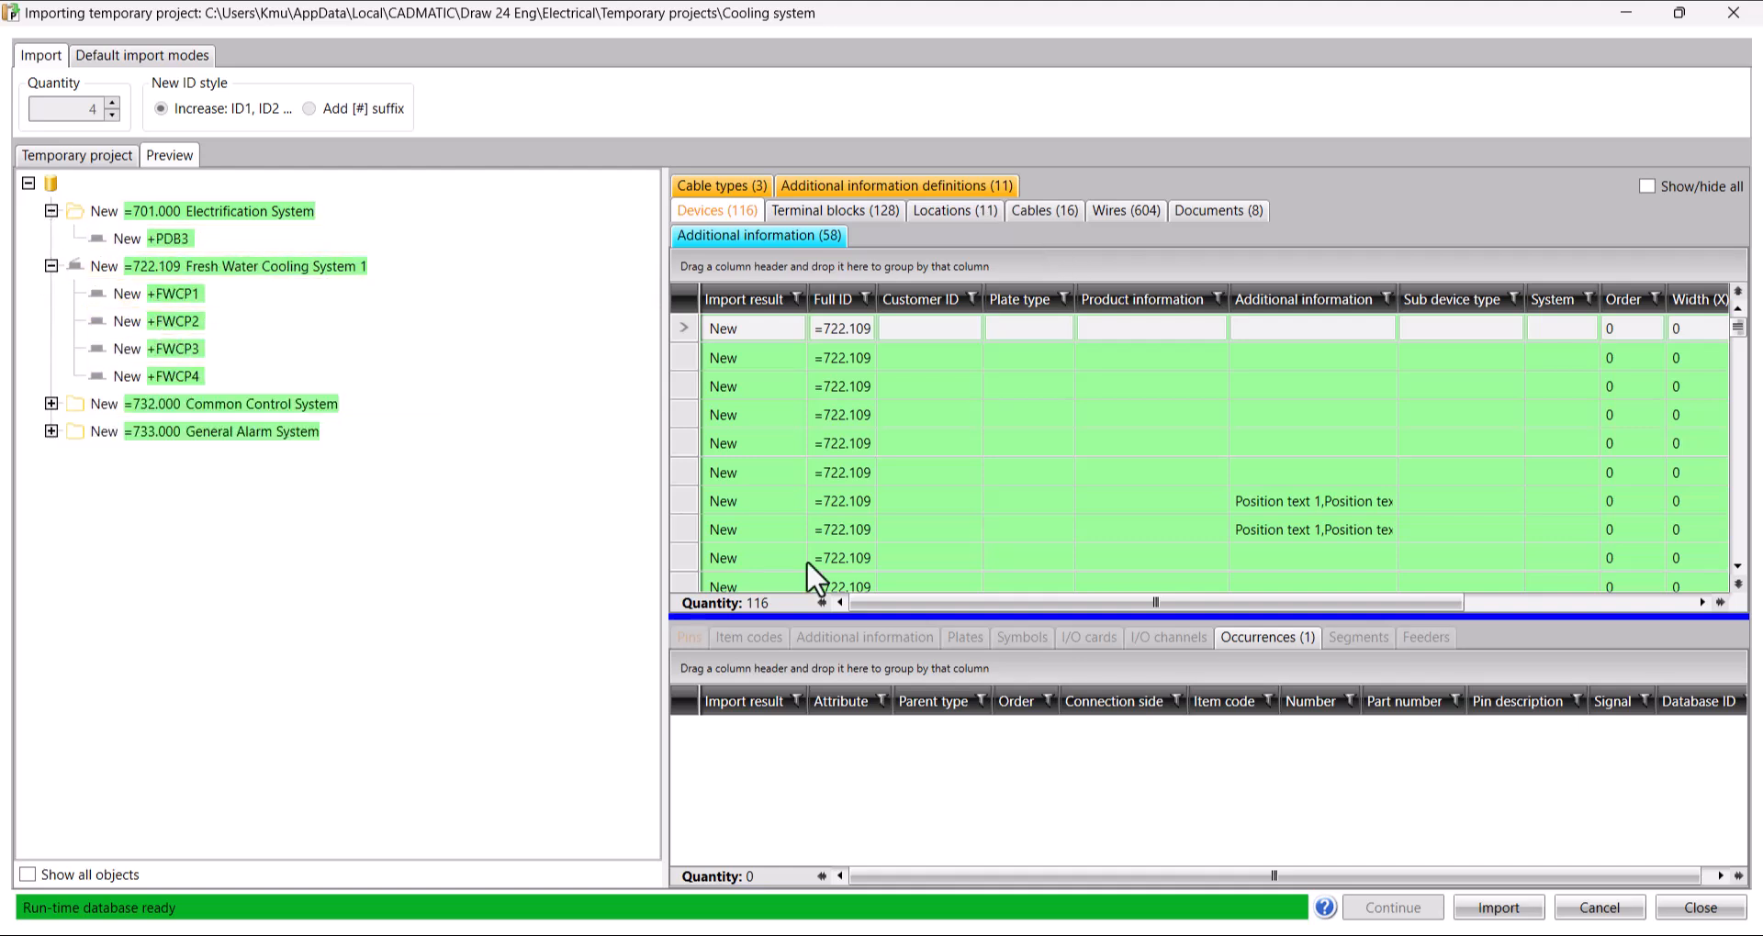
{"action": "left_click", "coordinate": [1497, 907]}
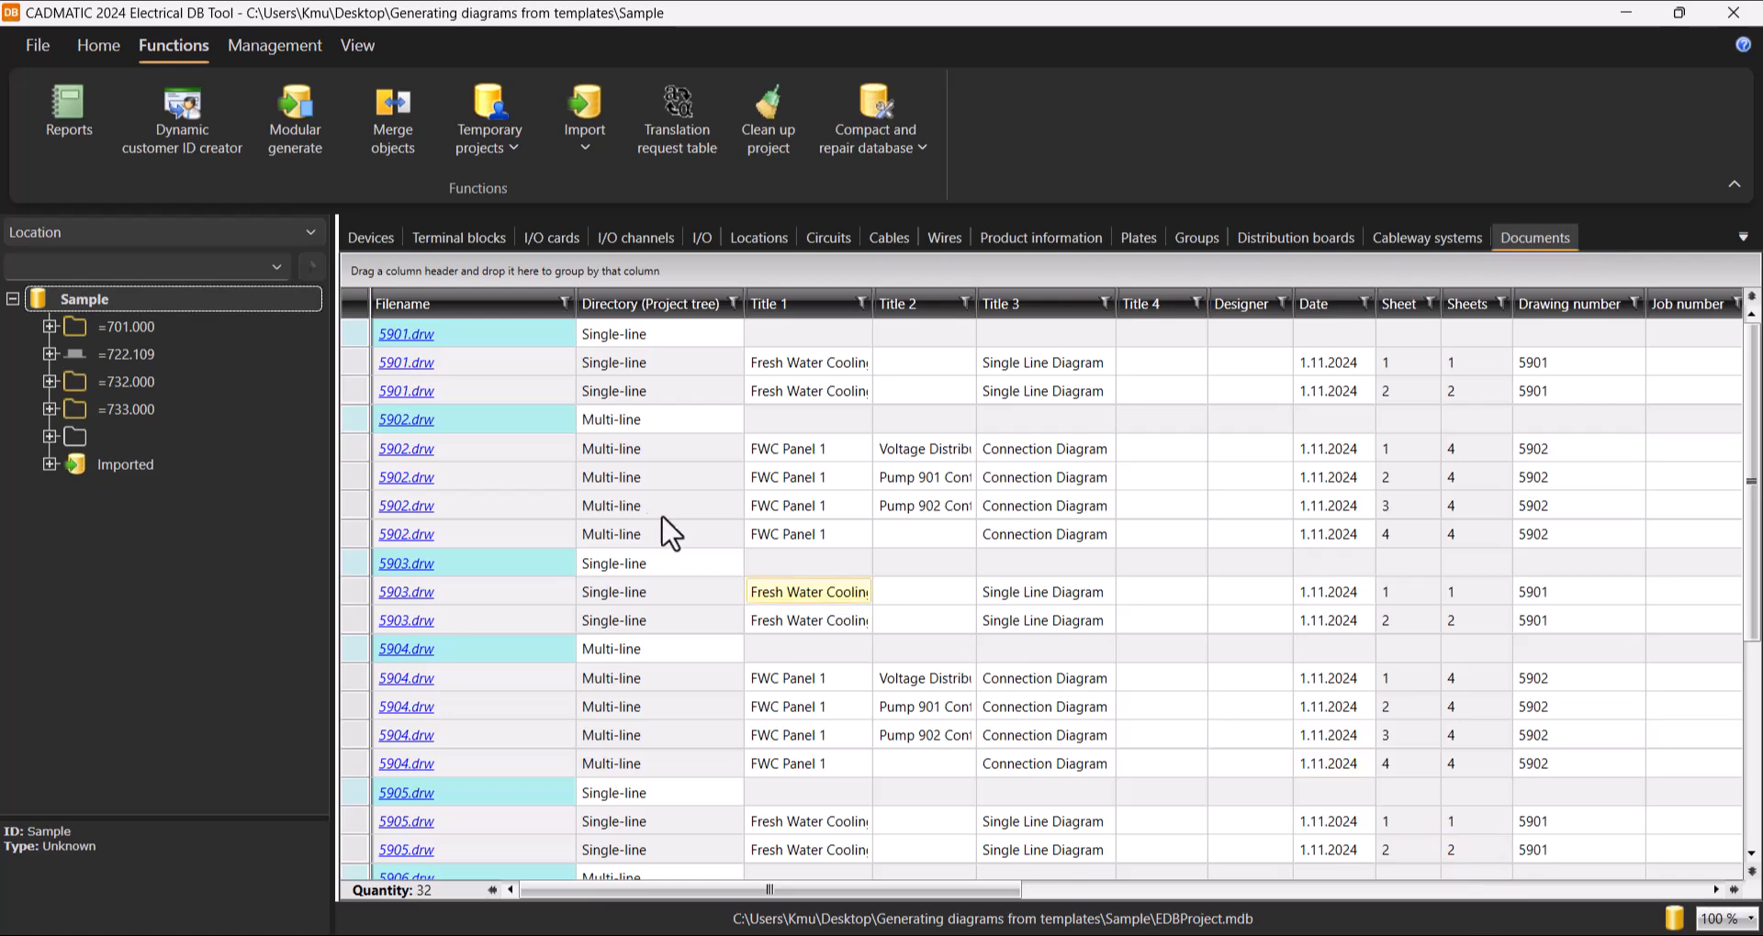
Step: Review the imported documents, cables and devices, and the locations under =701.000 and =722.109 in the Sample project
{"action": "scroll", "coordinate": [457, 390], "scroll_direction": "down", "scroll_amount": 4}
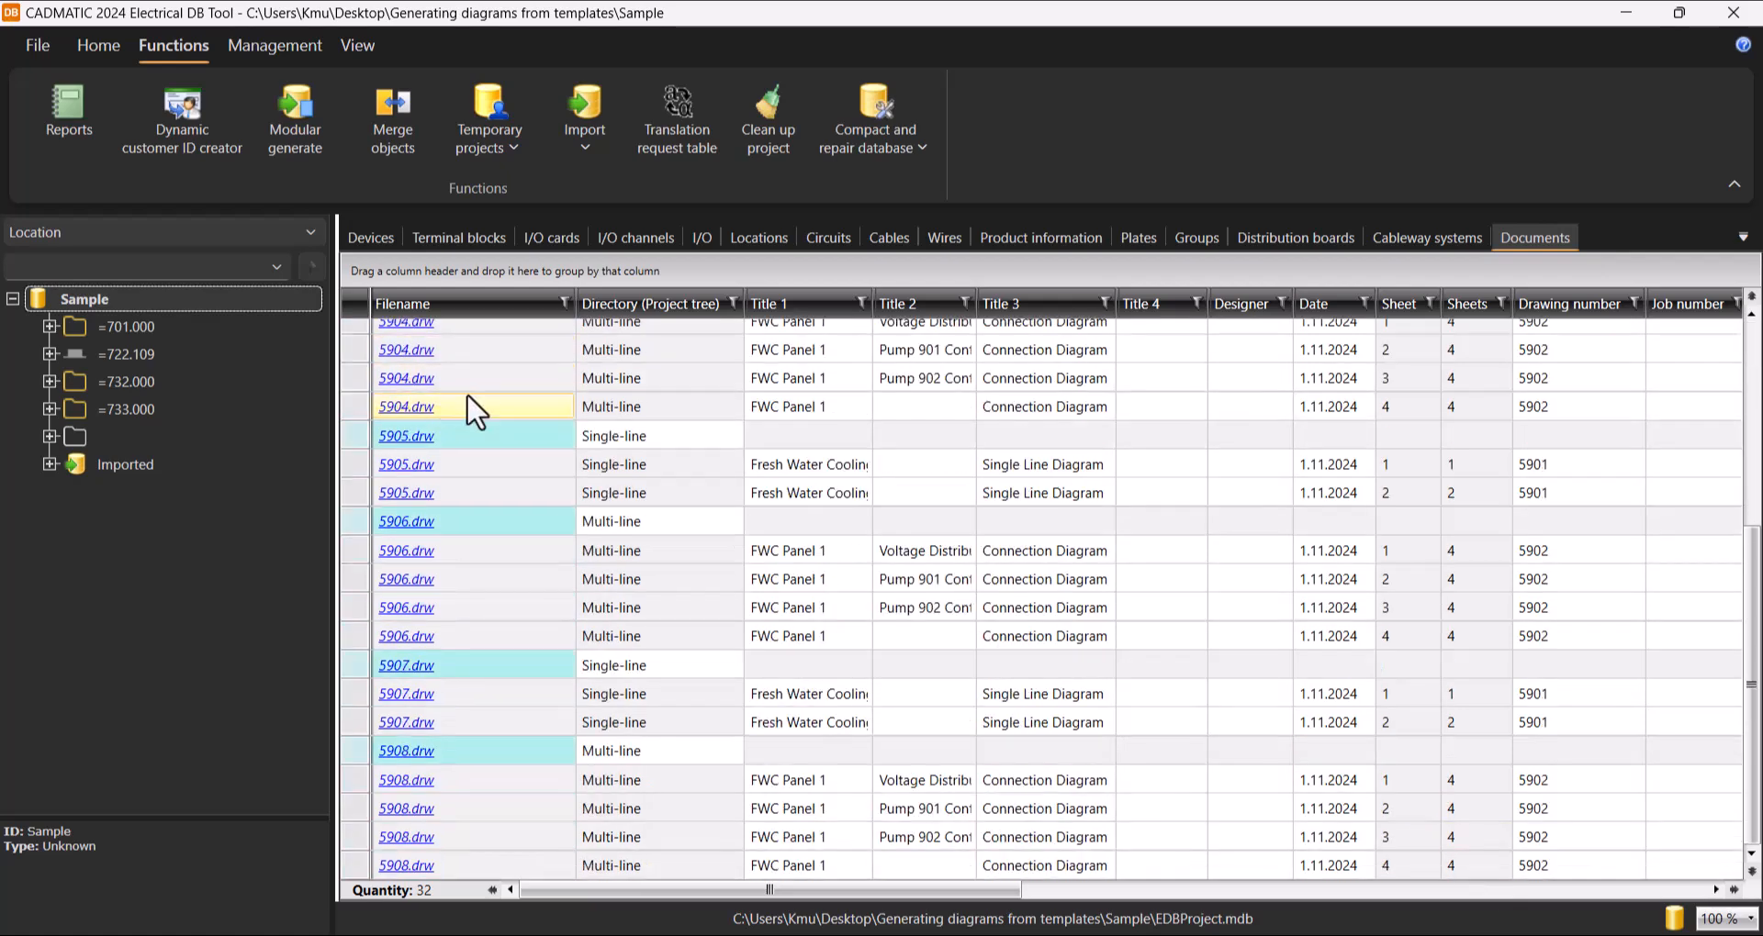
{"action": "scroll", "coordinate": [468, 405], "scroll_direction": "up", "scroll_amount": 4}
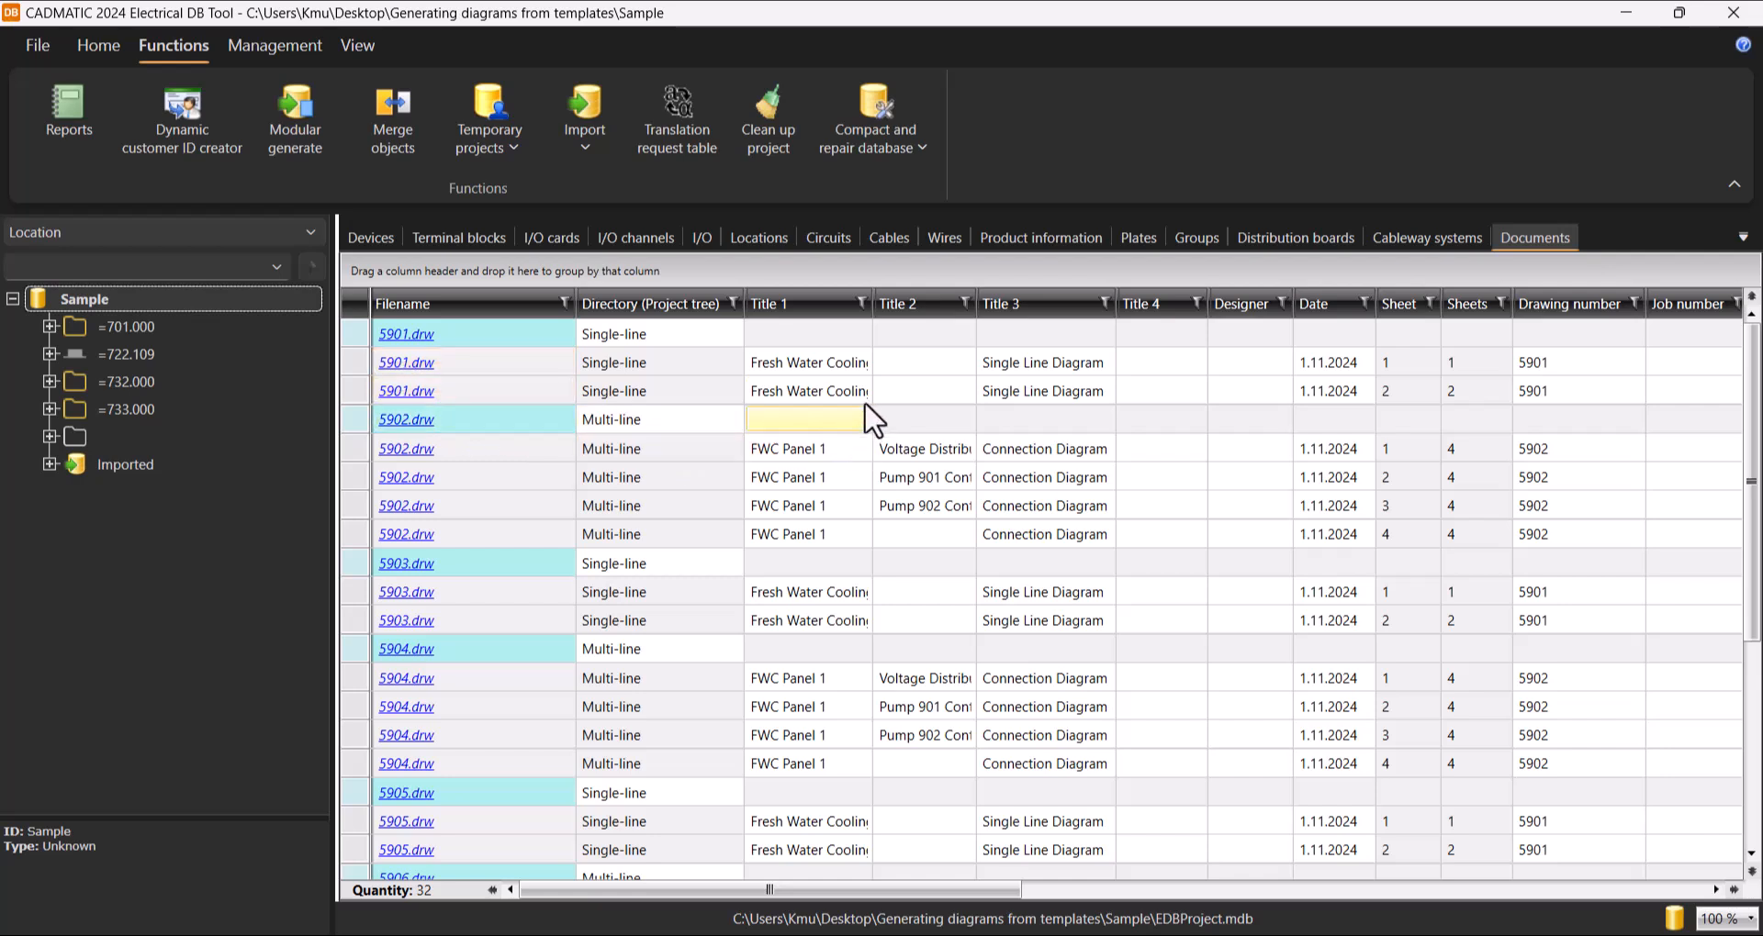
{"action": "left_click", "coordinate": [887, 238]}
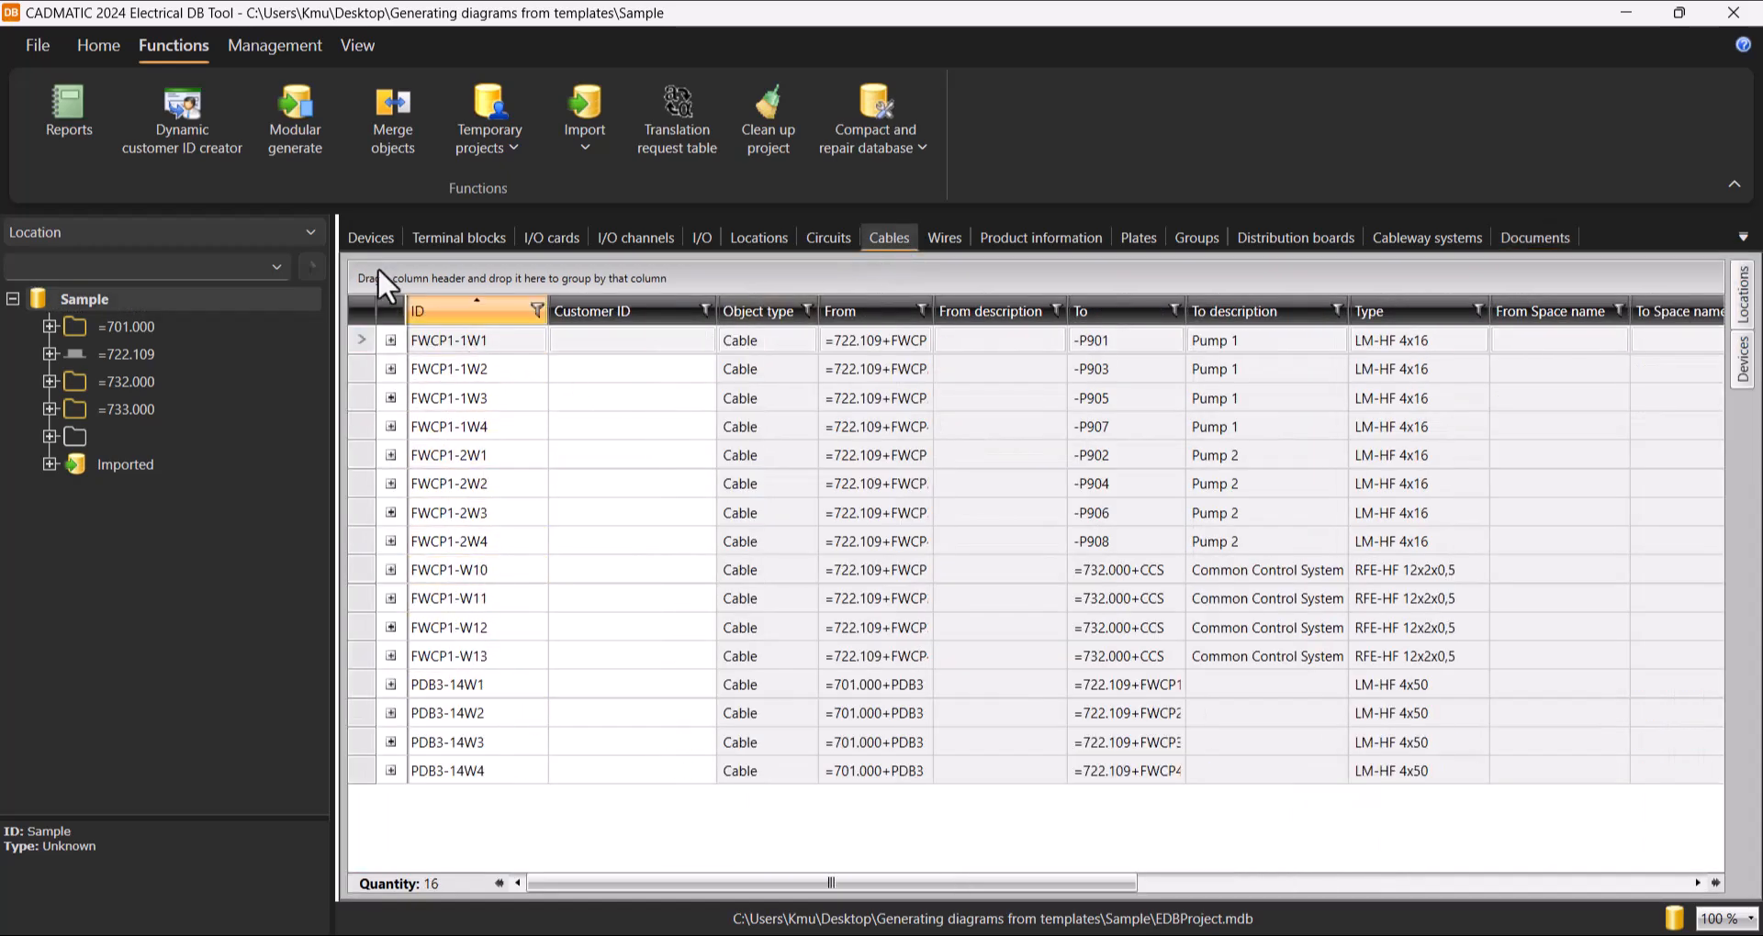
{"action": "left_click", "coordinate": [369, 238]}
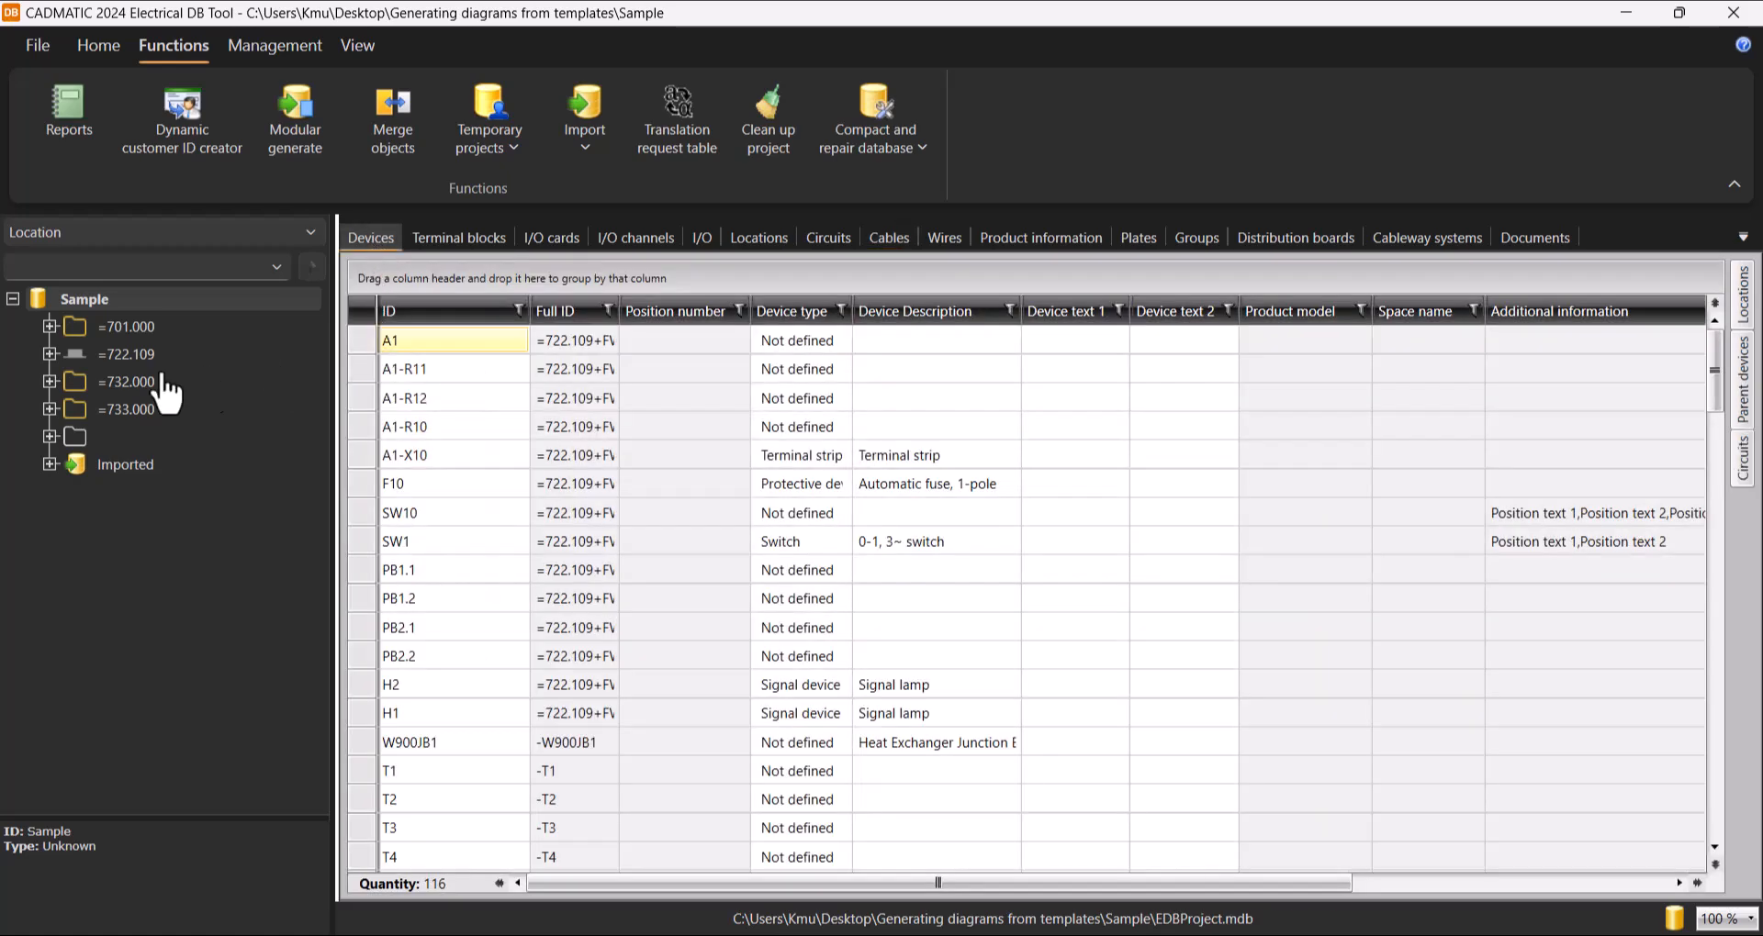
{"action": "left_click", "coordinate": [51, 326]}
{"action": "left_click", "coordinate": [50, 381]}
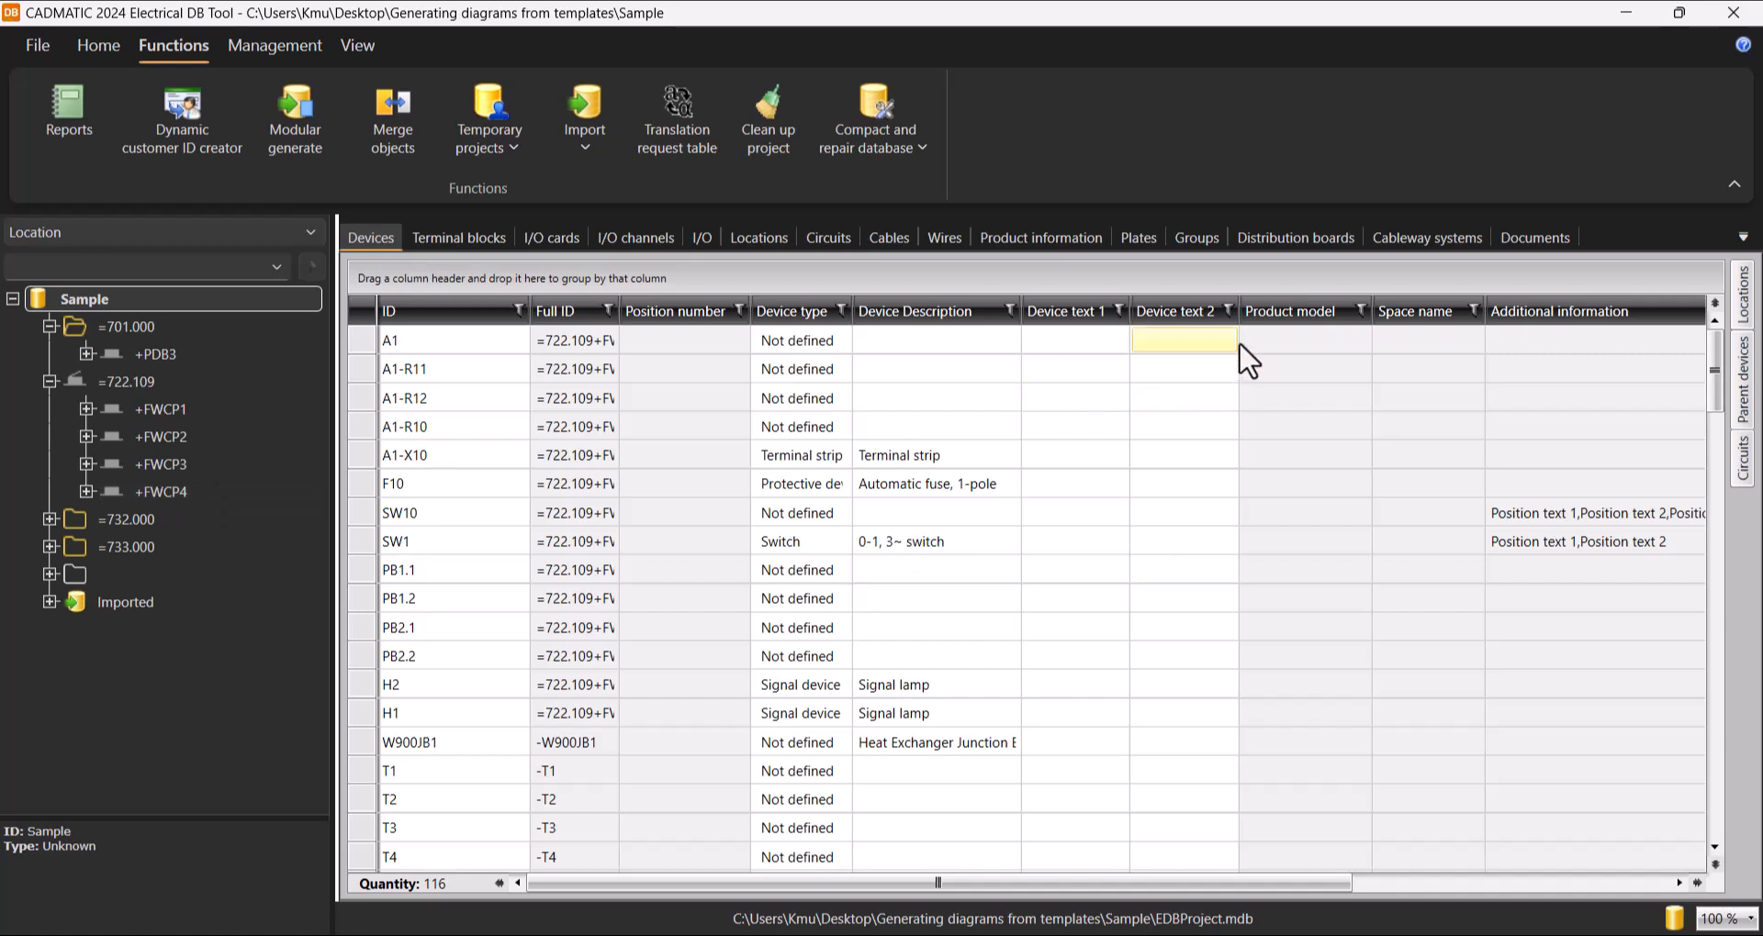
Step: Open drawing 5903.drw from the project's document list and examine the location, cable and device IDs in its single-line diagram
{"action": "left_click", "coordinate": [1529, 240]}
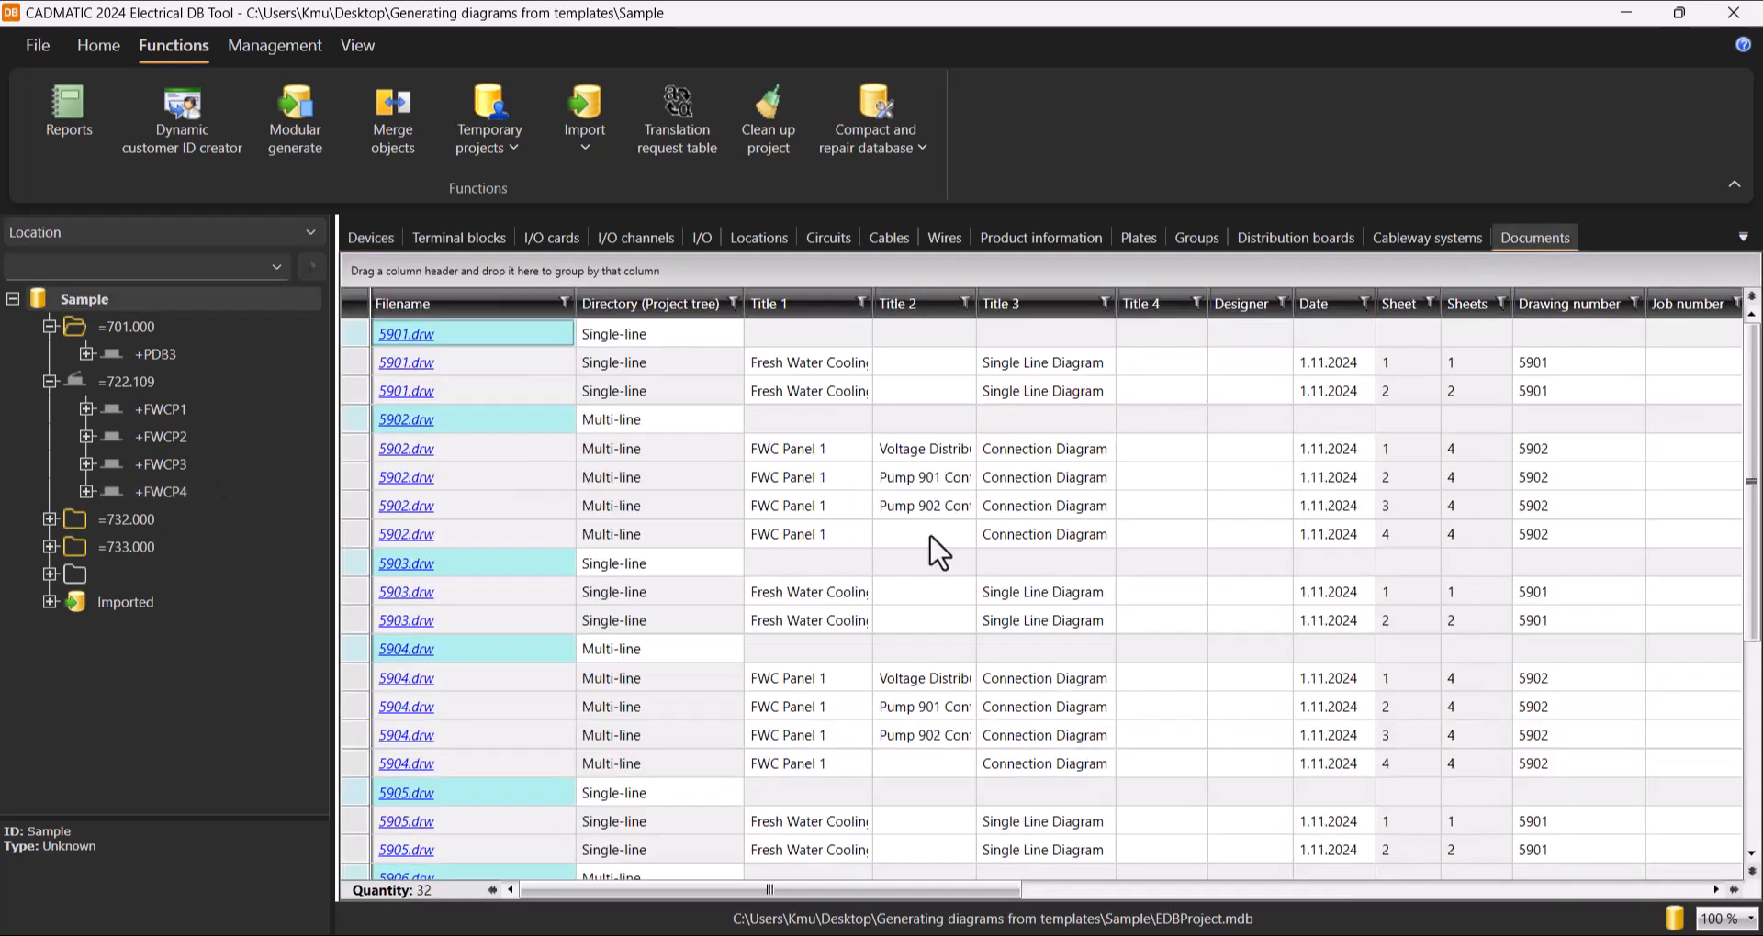
{"action": "left_click", "coordinate": [408, 616]}
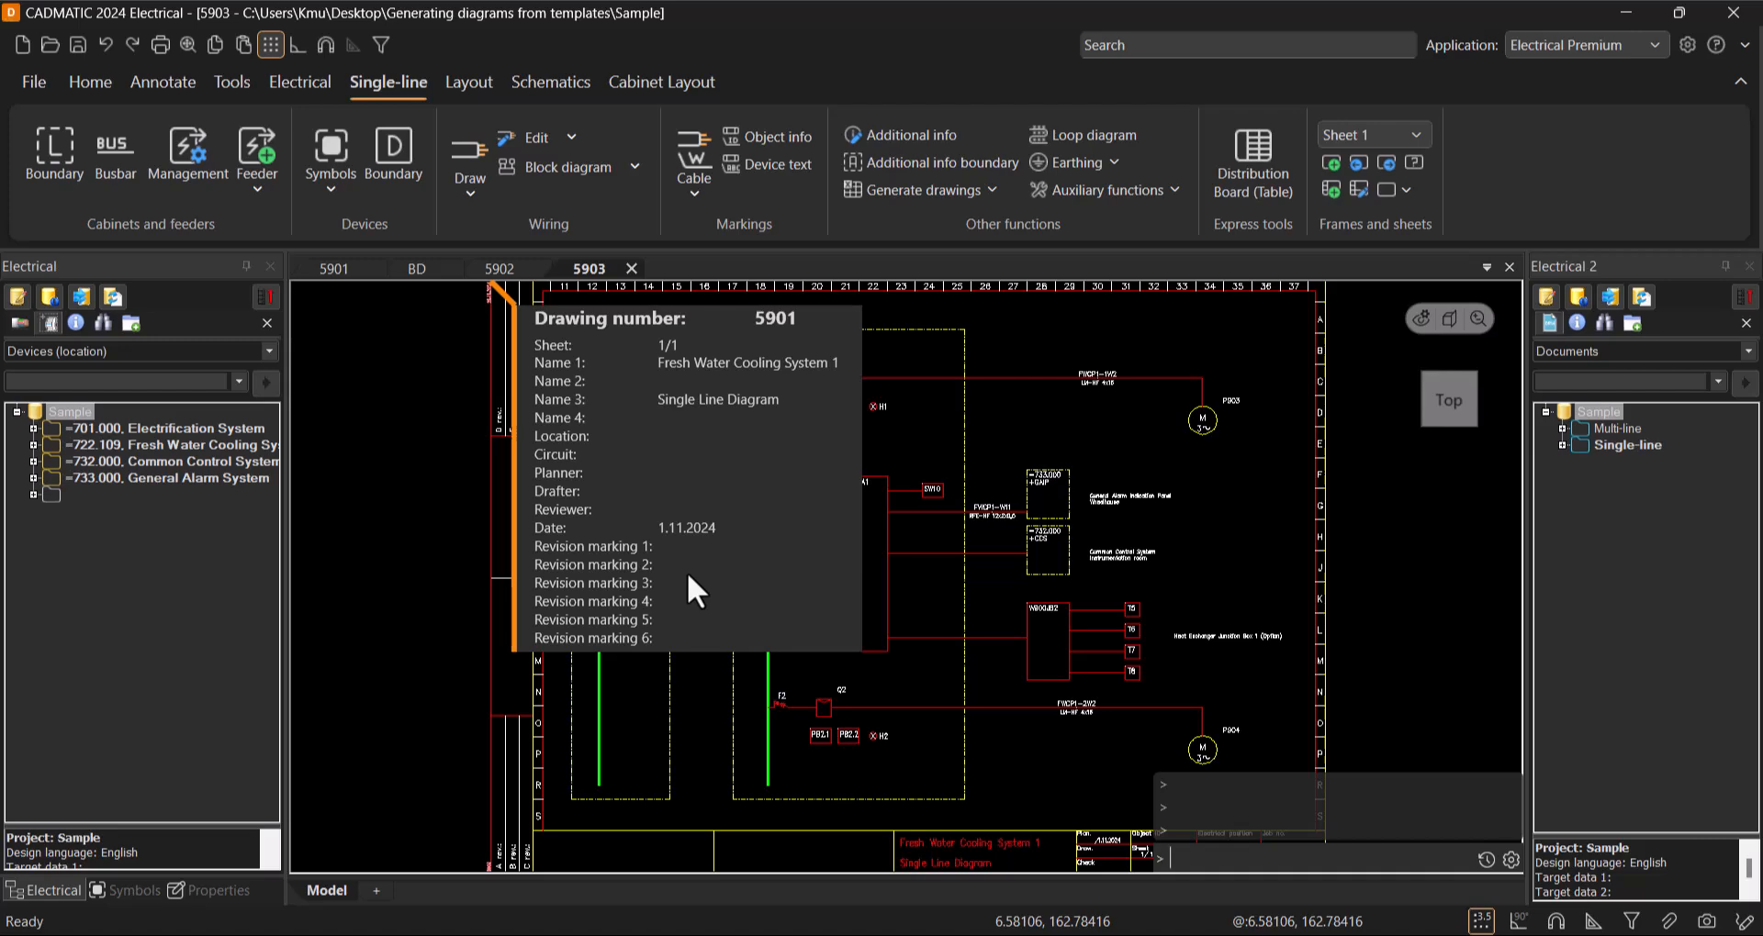
{"action": "scroll", "coordinate": [705, 531], "scroll_direction": "up", "scroll_amount": 4}
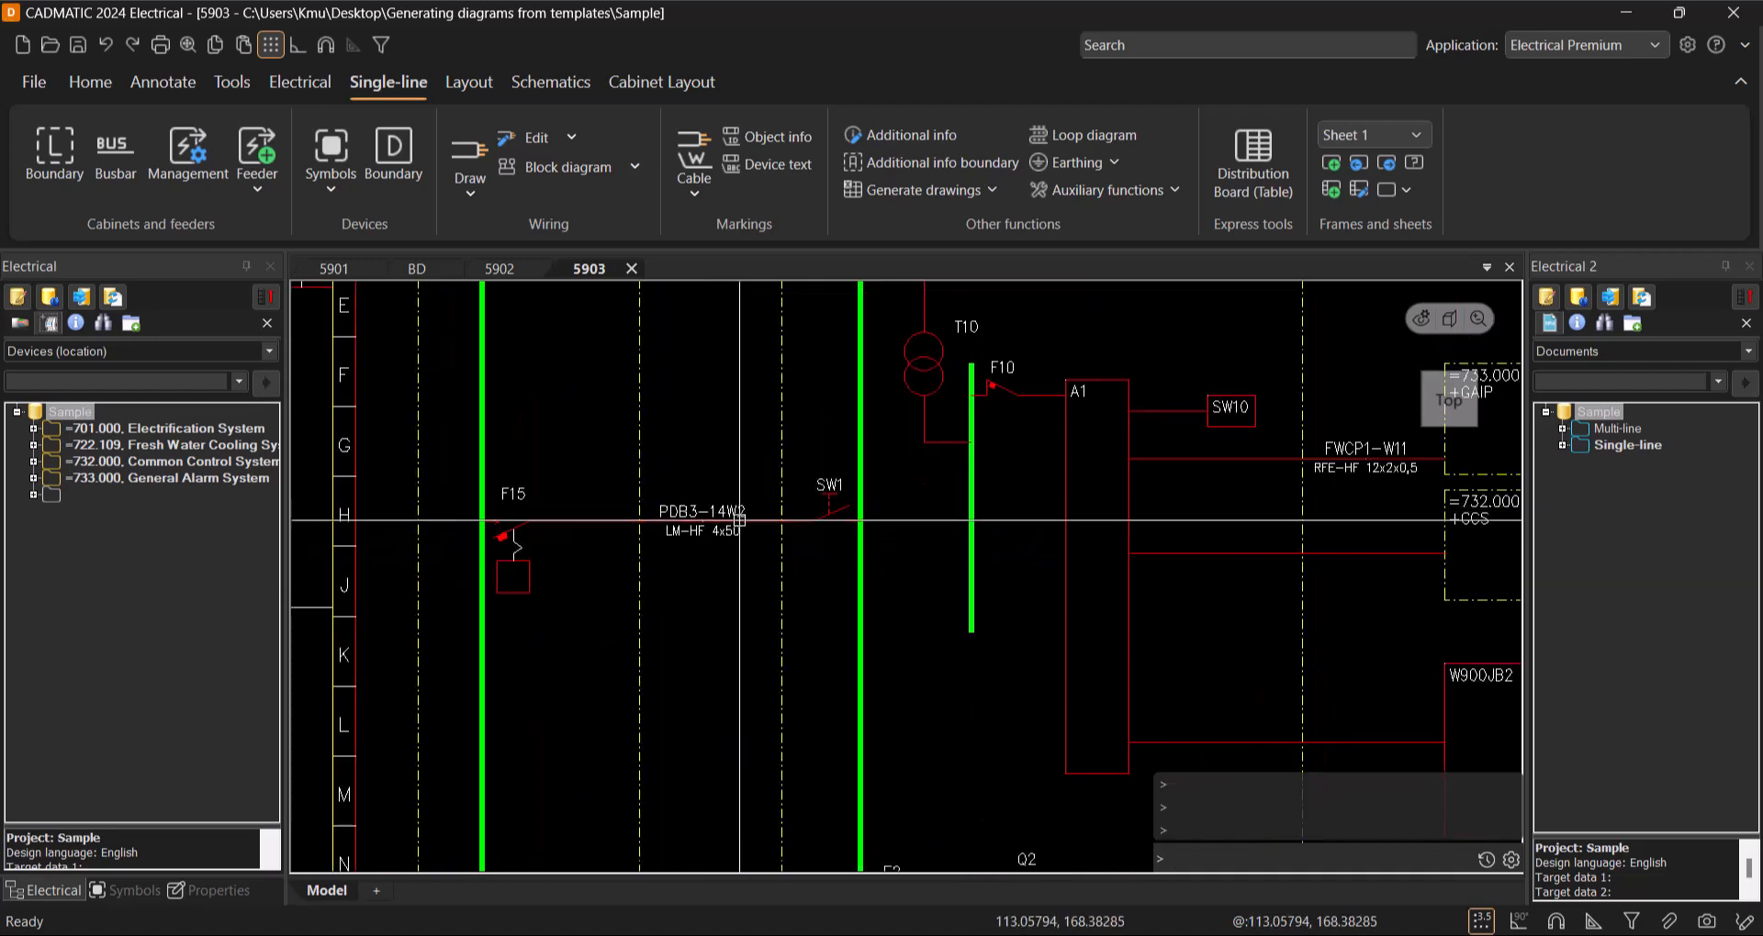
{"action": "scroll", "coordinate": [833, 442], "scroll_direction": "down", "scroll_amount": 4}
{"action": "mouse_move", "coordinate": [910, 369]}
{"action": "middle_mouse_down"}
{"action": "mouse_move", "coordinate": [891, 468]}
{"action": "mouse_move", "coordinate": [853, 529]}
{"action": "mouse_move", "coordinate": [705, 366]}
{"action": "middle_mouse_up"}
{"action": "scroll", "coordinate": [796, 421], "scroll_direction": "up", "scroll_amount": 2}
{"action": "scroll", "coordinate": [849, 496], "scroll_direction": "down", "scroll_amount": 1}
{"action": "scroll", "coordinate": [776, 408], "scroll_direction": "up", "scroll_amount": 1}
{"action": "scroll", "coordinate": [1207, 481], "scroll_direction": "down", "scroll_amount": 2}
{"action": "mouse_move", "coordinate": [1163, 485]}
{"action": "middle_mouse_down"}
{"action": "mouse_move", "coordinate": [1183, 490]}
{"action": "mouse_move", "coordinate": [1019, 437]}
{"action": "middle_mouse_up"}
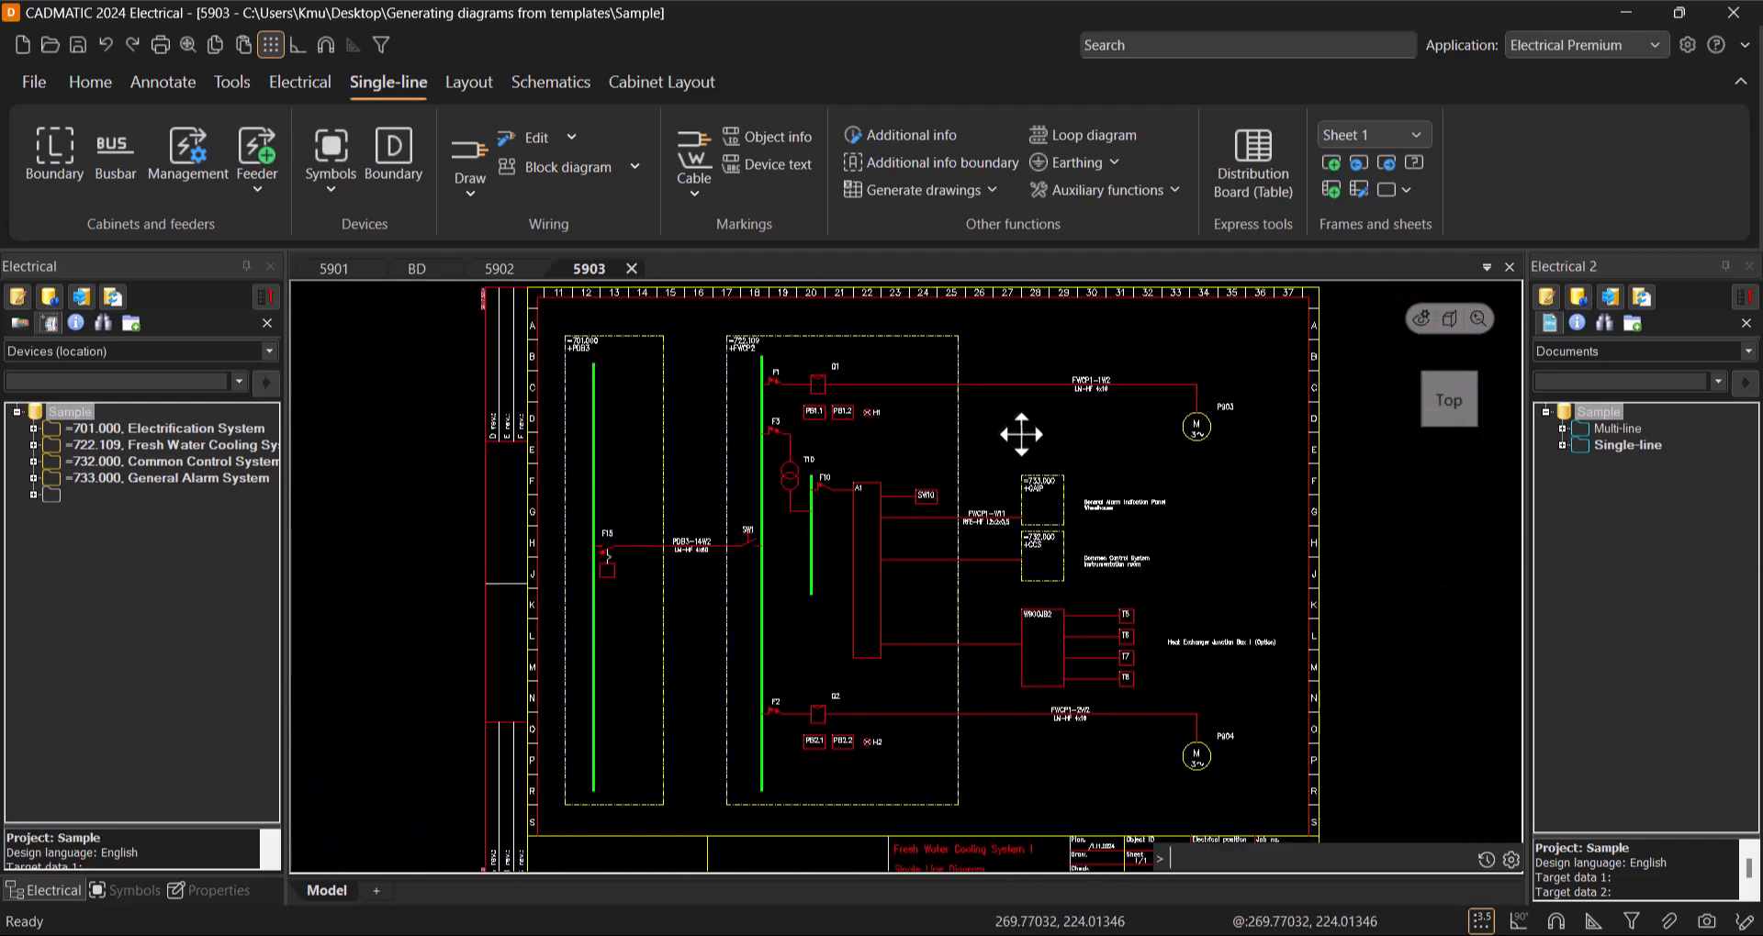
{"action": "scroll", "coordinate": [1021, 438], "scroll_direction": "up", "scroll_amount": 2}
{"action": "scroll", "coordinate": [1326, 675], "scroll_direction": "down", "scroll_amount": 2}
{"action": "middle_click_drag", "start_coordinate": [1326, 675], "coordinate": [1259, 531]}
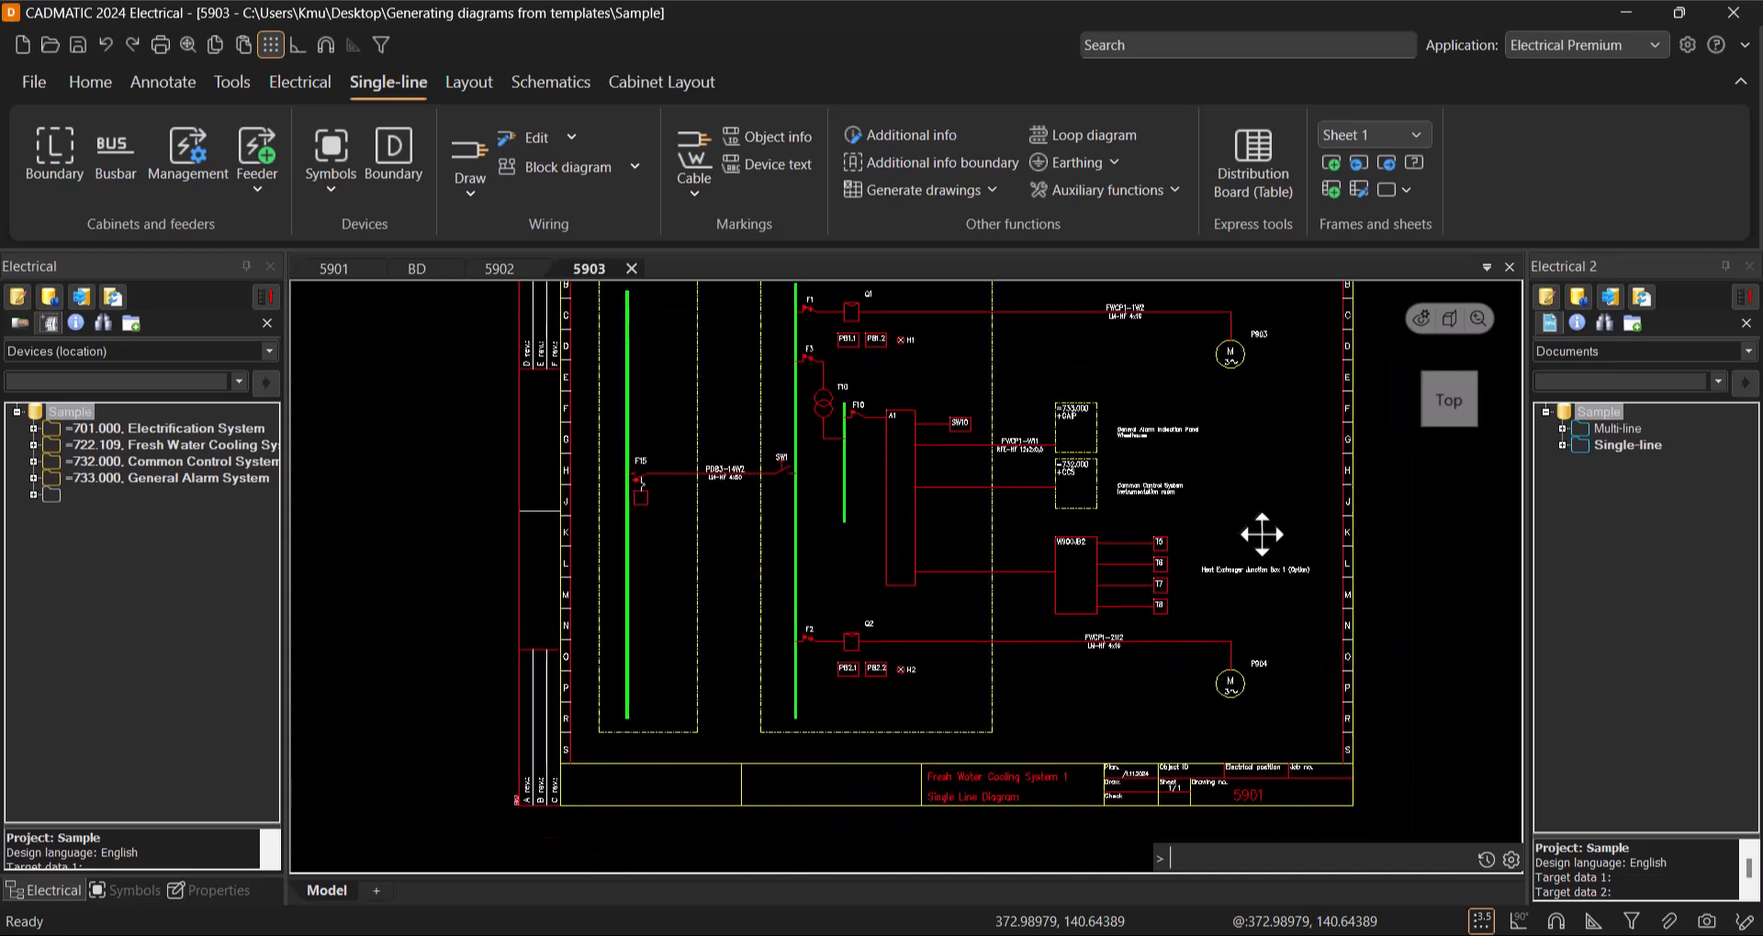
Step: Open the multi-line drawing 5904.drw from the project's documents and view its sheet 2
{"action": "left_click", "coordinate": [1562, 428]}
{"action": "left_click", "coordinate": [1561, 511]}
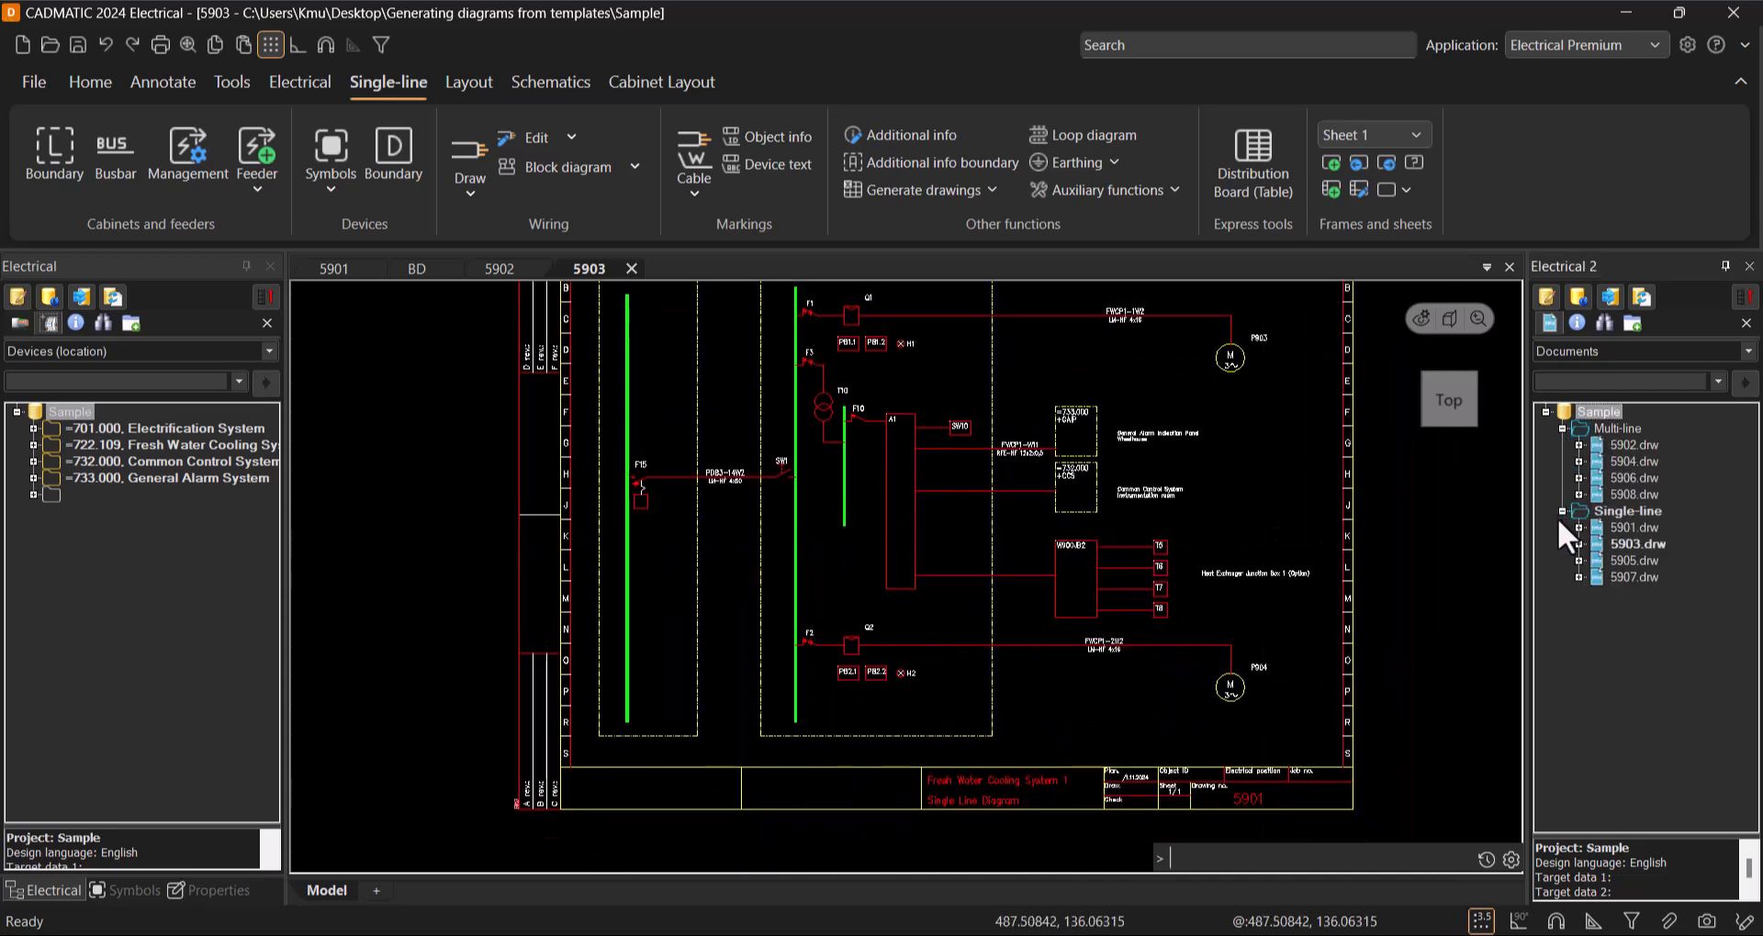
{"action": "right_click", "coordinate": [1623, 460]}
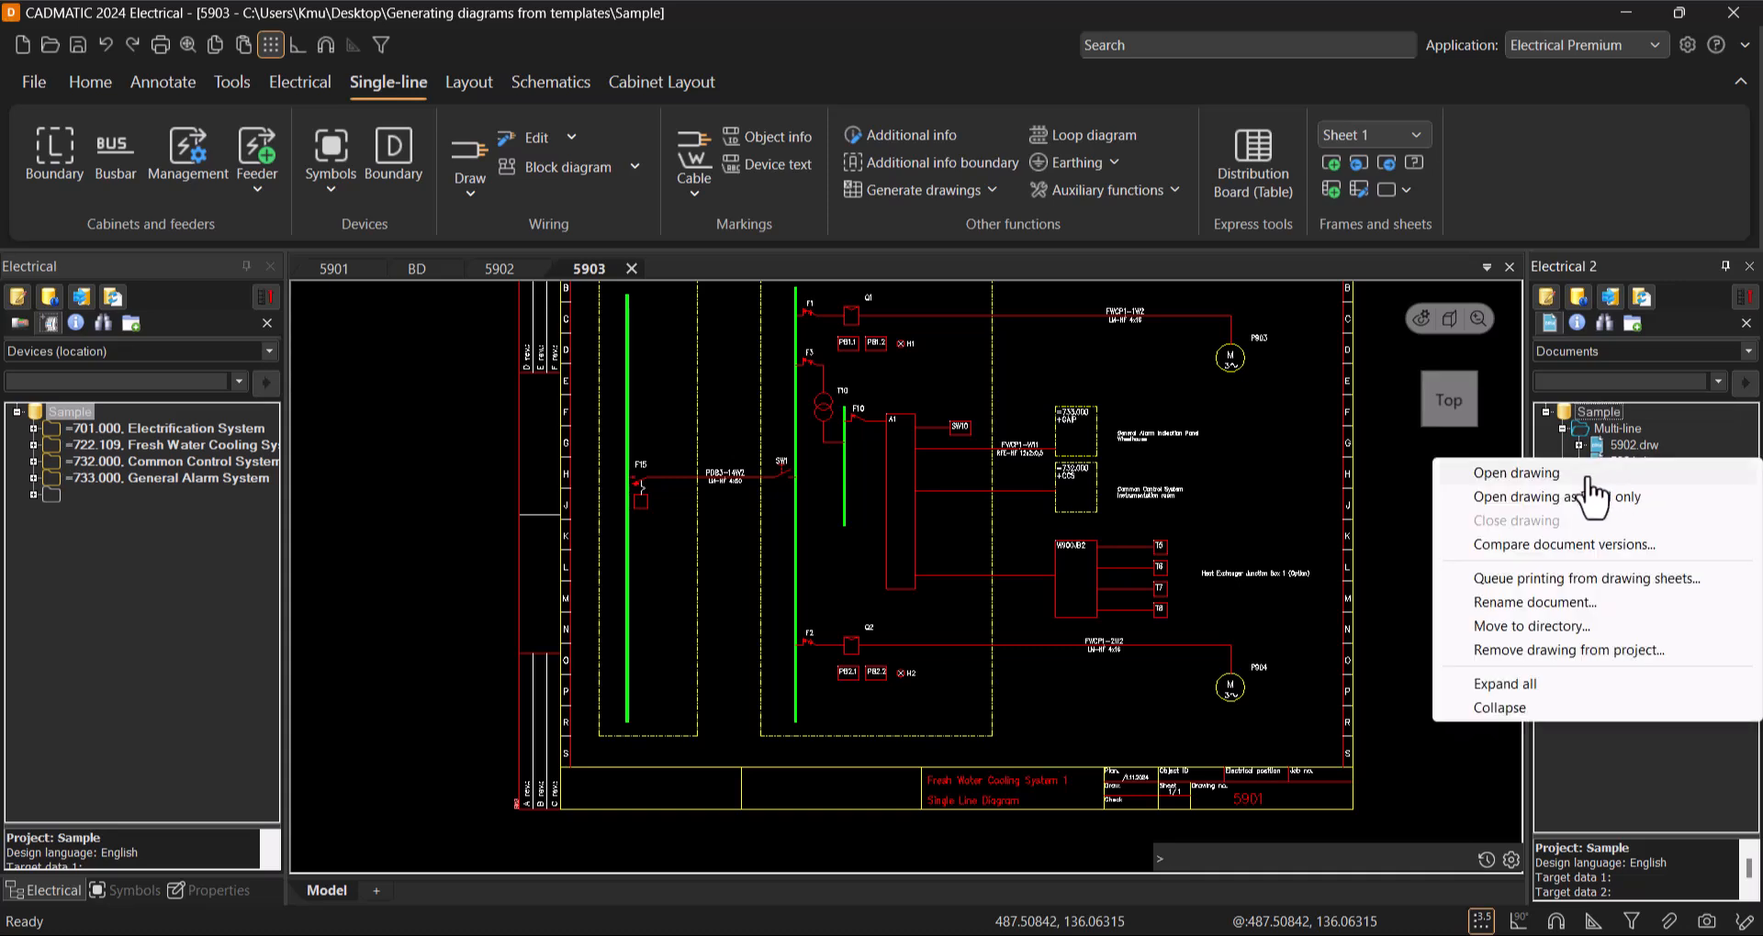
{"action": "left_click", "coordinate": [1606, 473]}
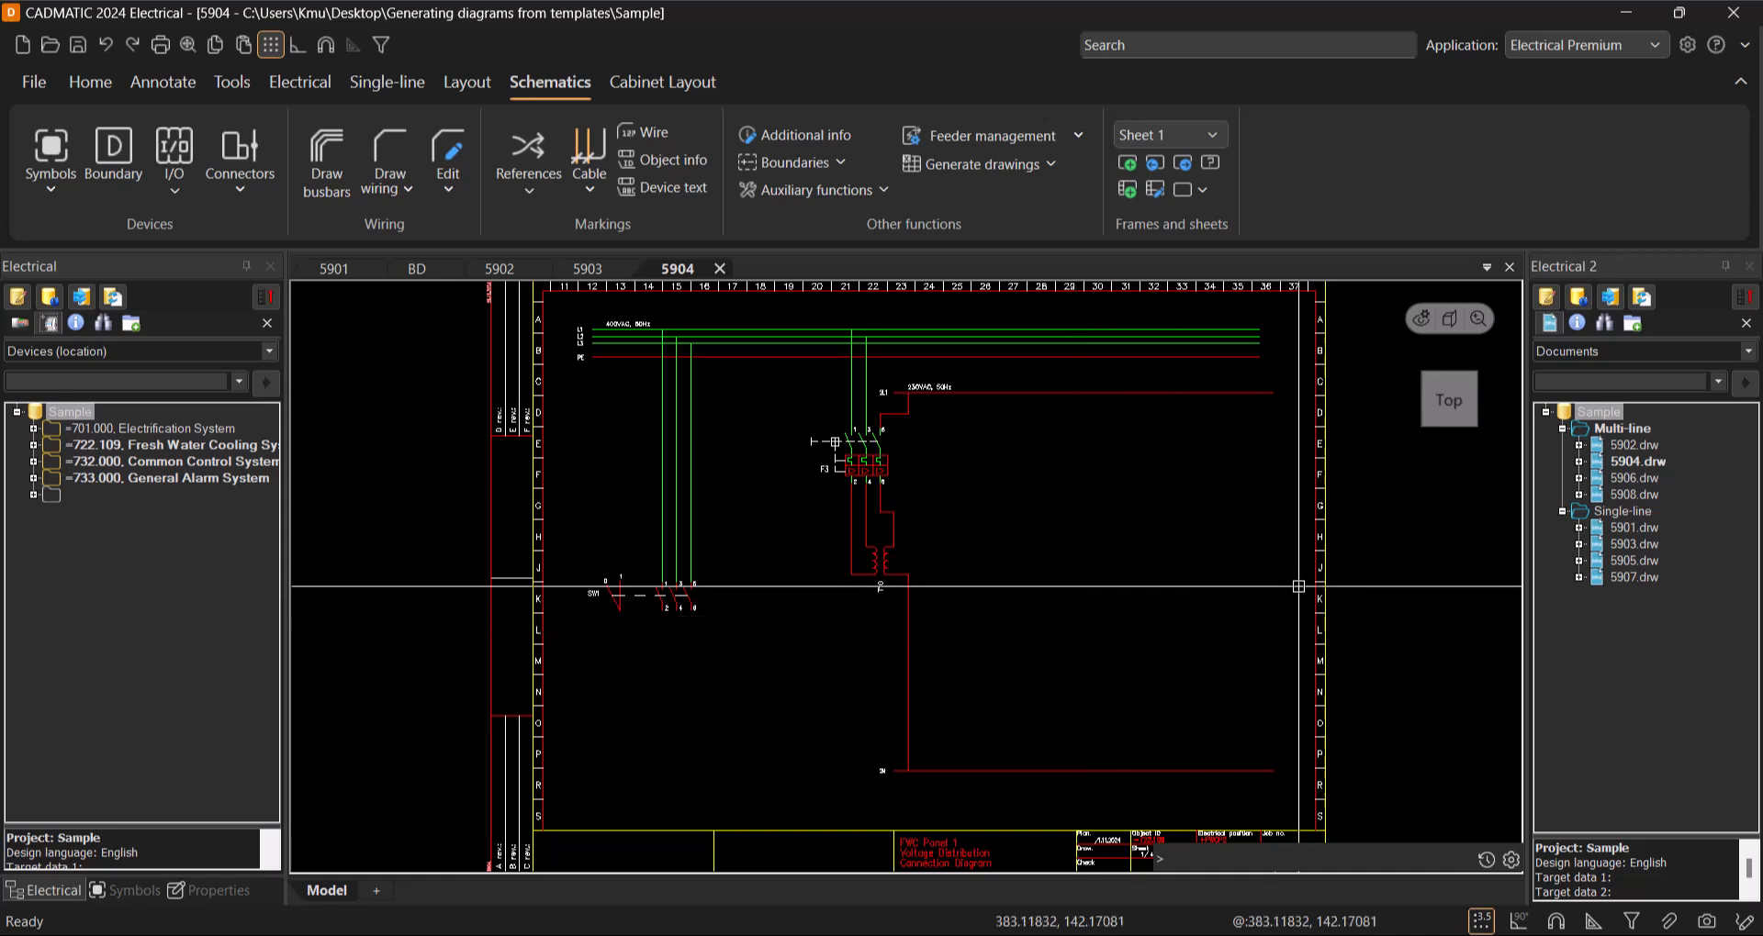
{"action": "key", "text": "Page_Down"}
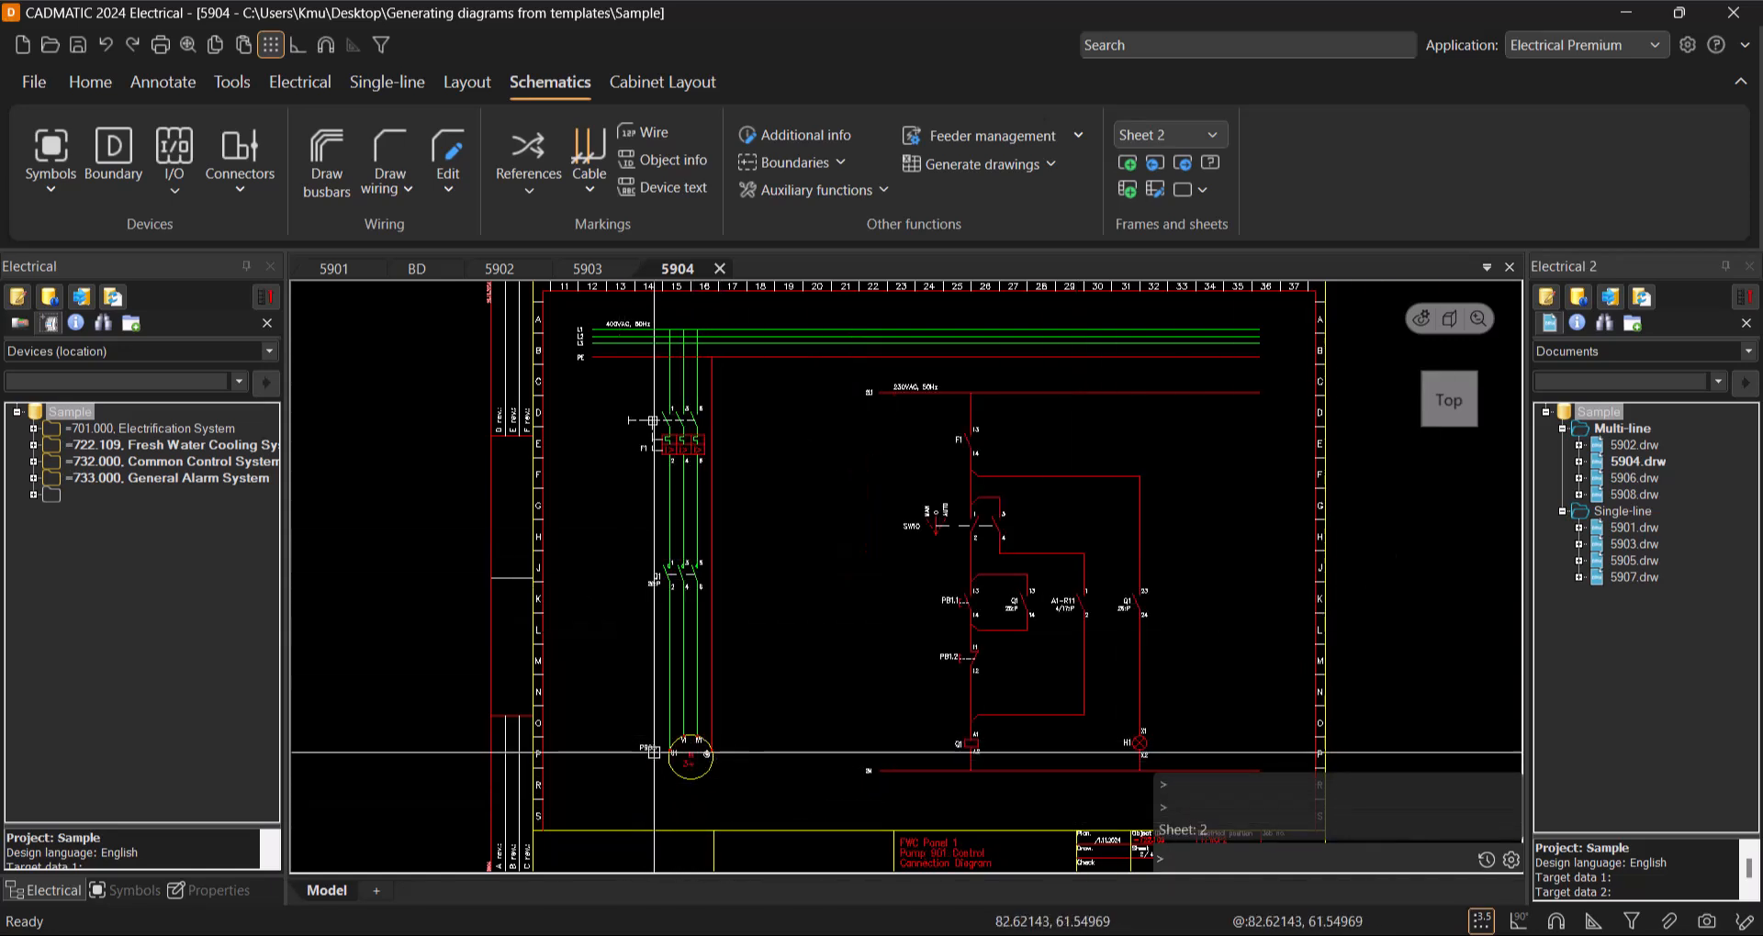
Step: Open sheet 2 of the multi-line drawing 5908.drw
{"action": "left_click", "coordinate": [1579, 495]}
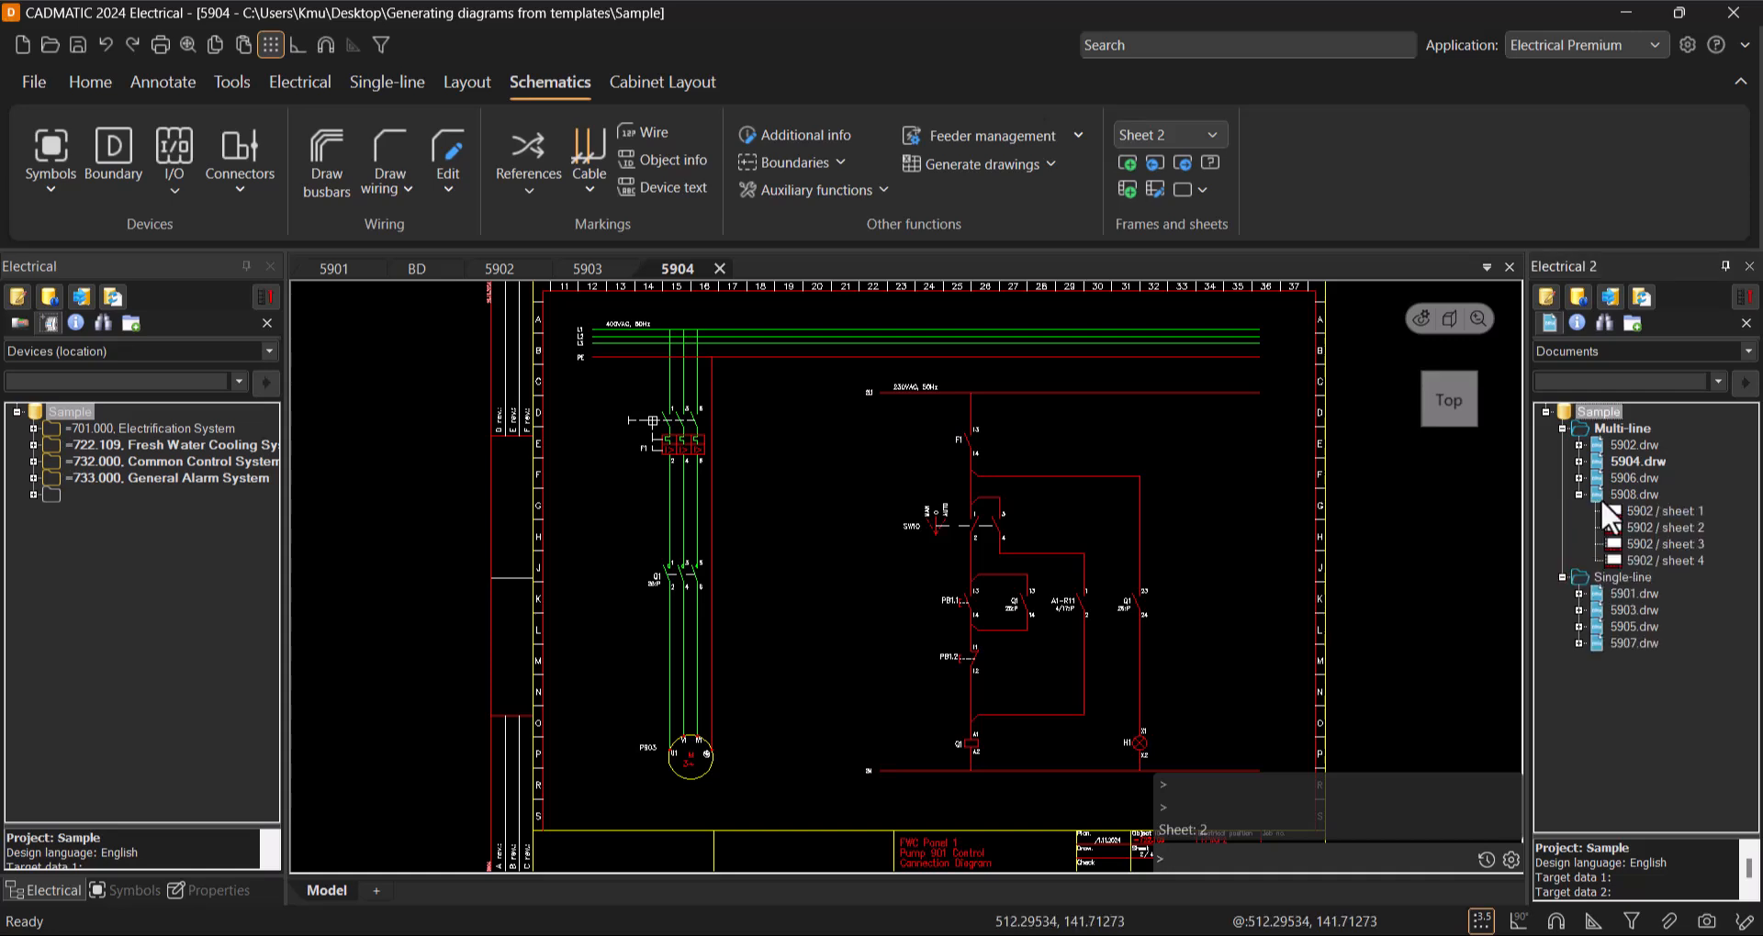
{"action": "right_click", "coordinate": [1657, 528]}
{"action": "left_click", "coordinate": [1652, 546]}
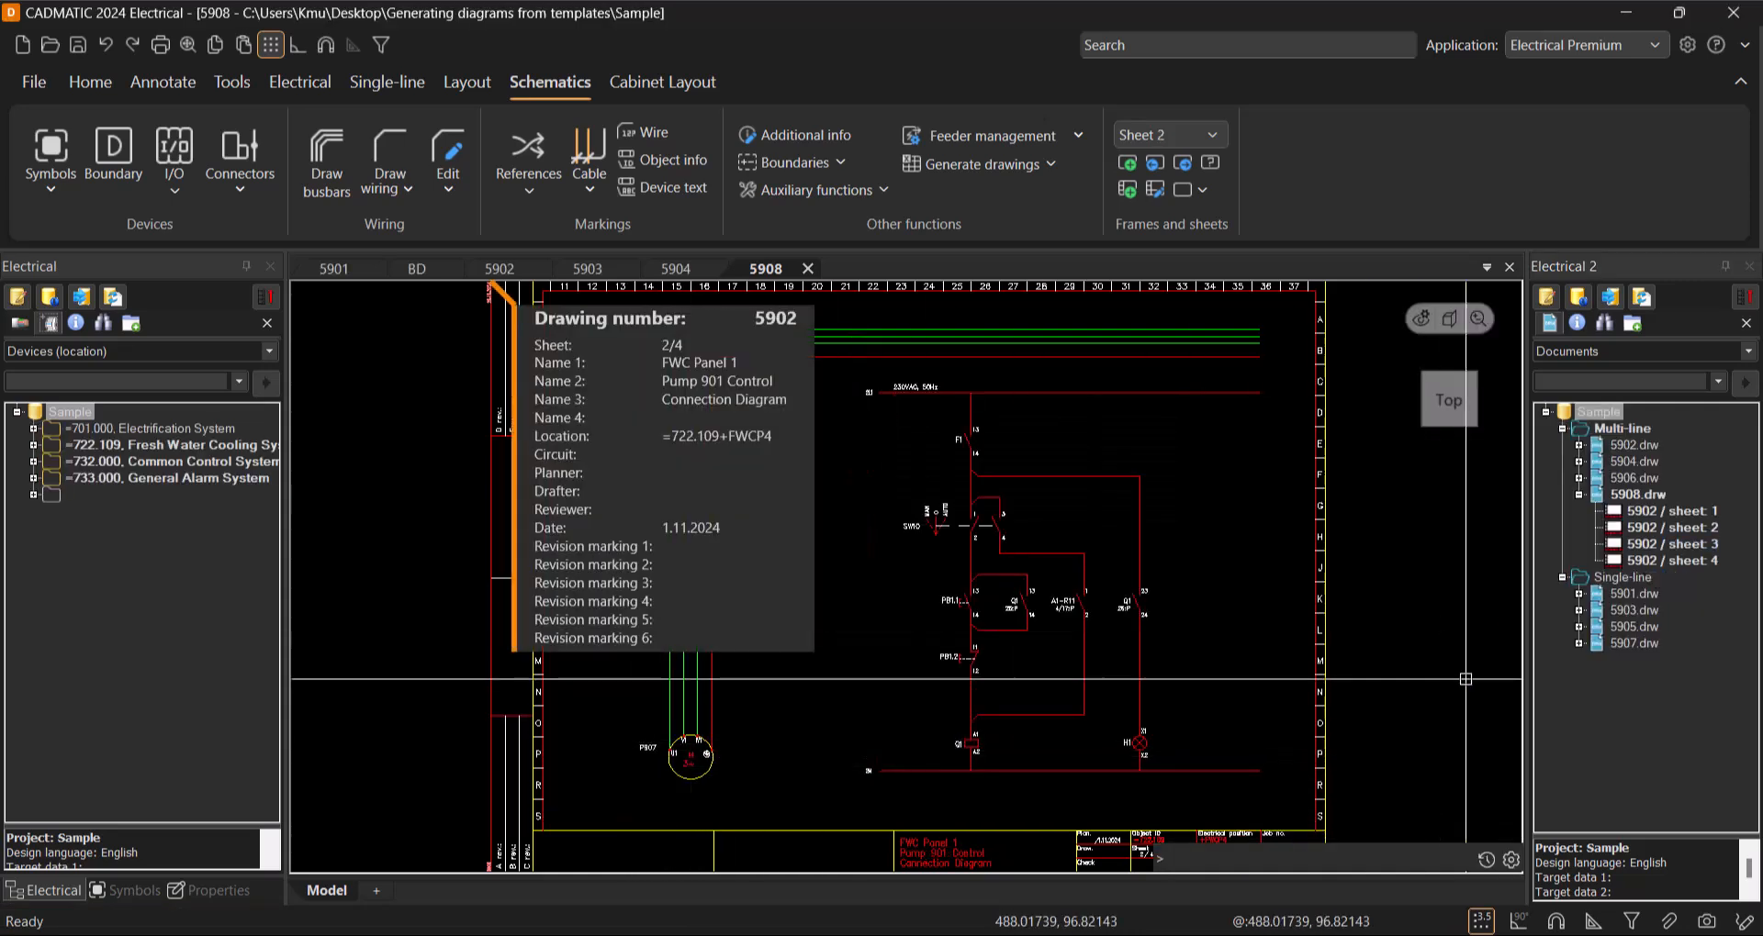
Step: Open and inspect the single-line drawing 5907.drw, and expand the locations under =701.000 and =722.109 in the device tree
{"action": "left_click", "coordinate": [1632, 643]}
{"action": "right_click", "coordinate": [1630, 644]}
{"action": "left_click", "coordinate": [1616, 677]}
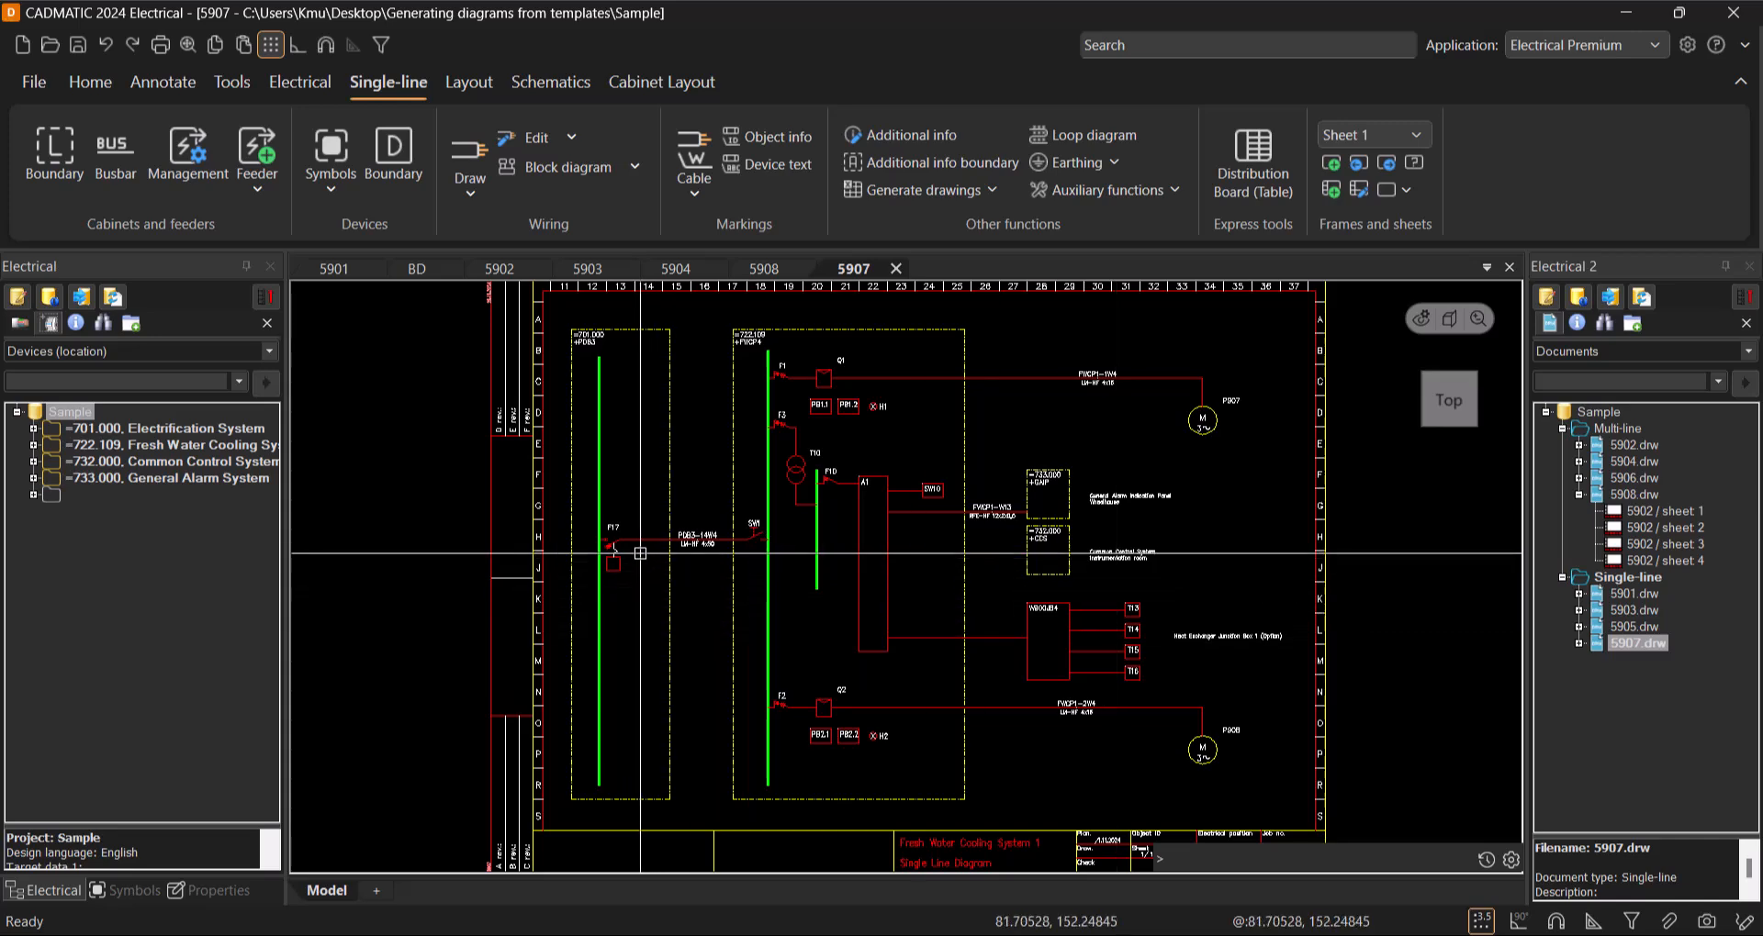
{"action": "scroll", "coordinate": [621, 547], "scroll_direction": "up", "scroll_amount": 1}
{"action": "mouse_move", "coordinate": [805, 495]}
{"action": "middle_mouse_down"}
{"action": "mouse_move", "coordinate": [796, 534]}
{"action": "mouse_move", "coordinate": [680, 528]}
{"action": "mouse_move", "coordinate": [646, 466]}
{"action": "mouse_move", "coordinate": [657, 413]}
{"action": "mouse_move", "coordinate": [692, 530]}
{"action": "middle_mouse_up"}
{"action": "scroll", "coordinate": [692, 530], "scroll_direction": "down", "scroll_amount": 1}
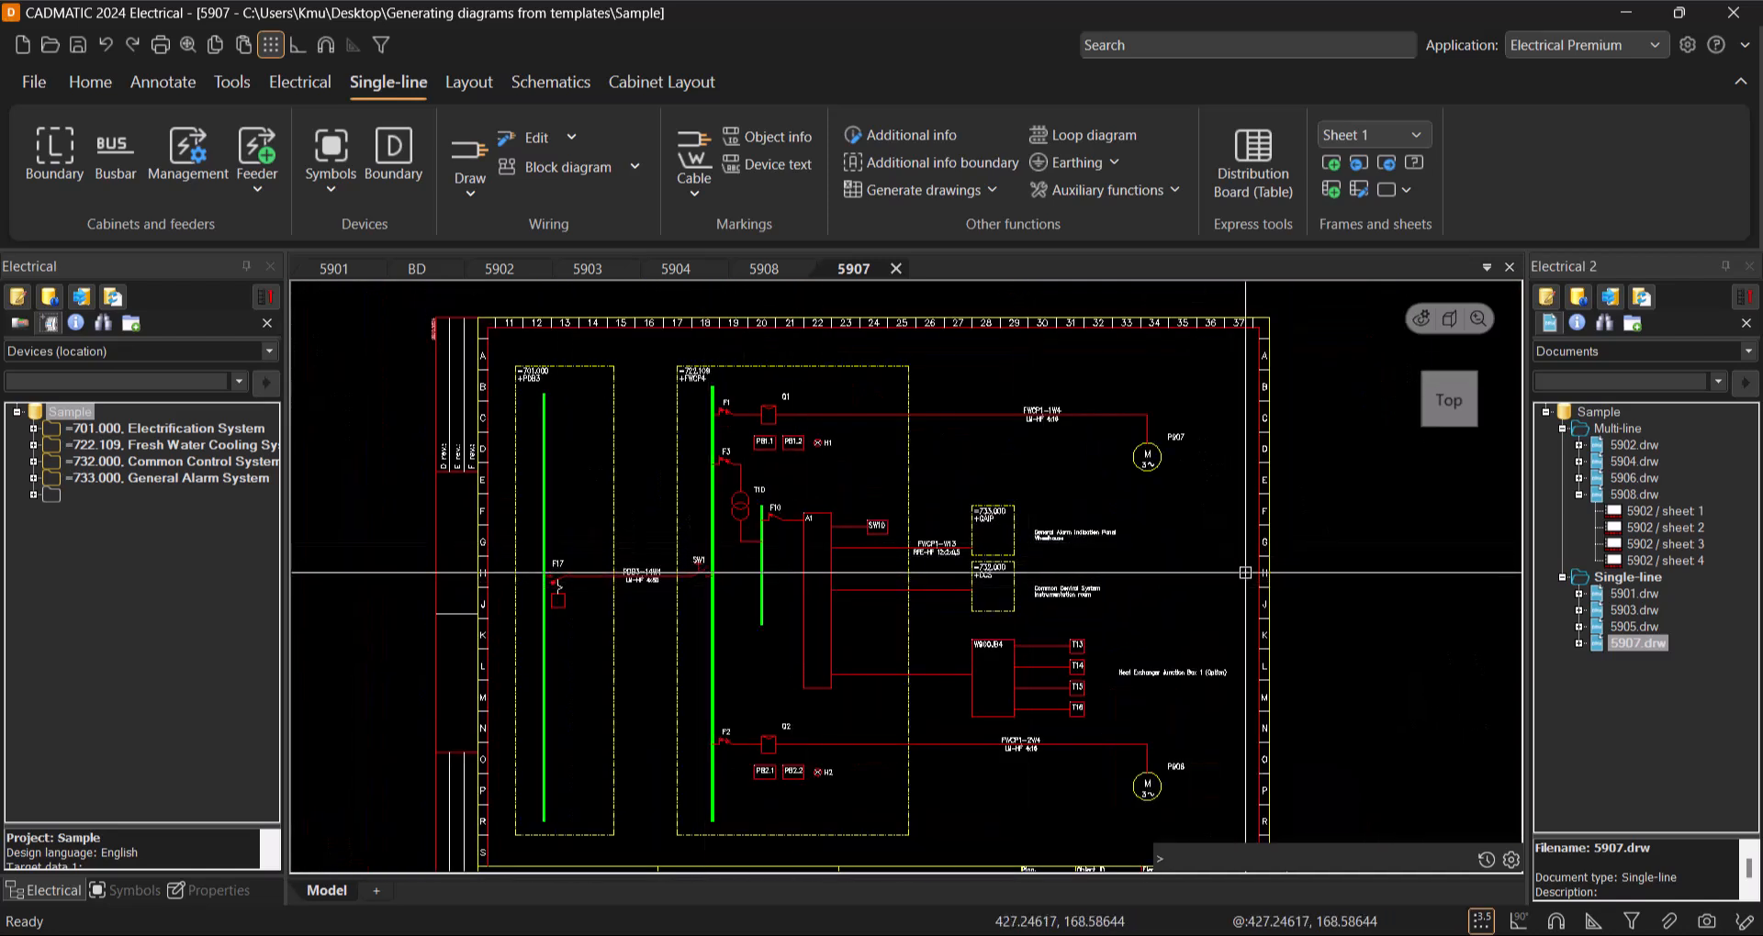
{"action": "left_click", "coordinate": [34, 428]}
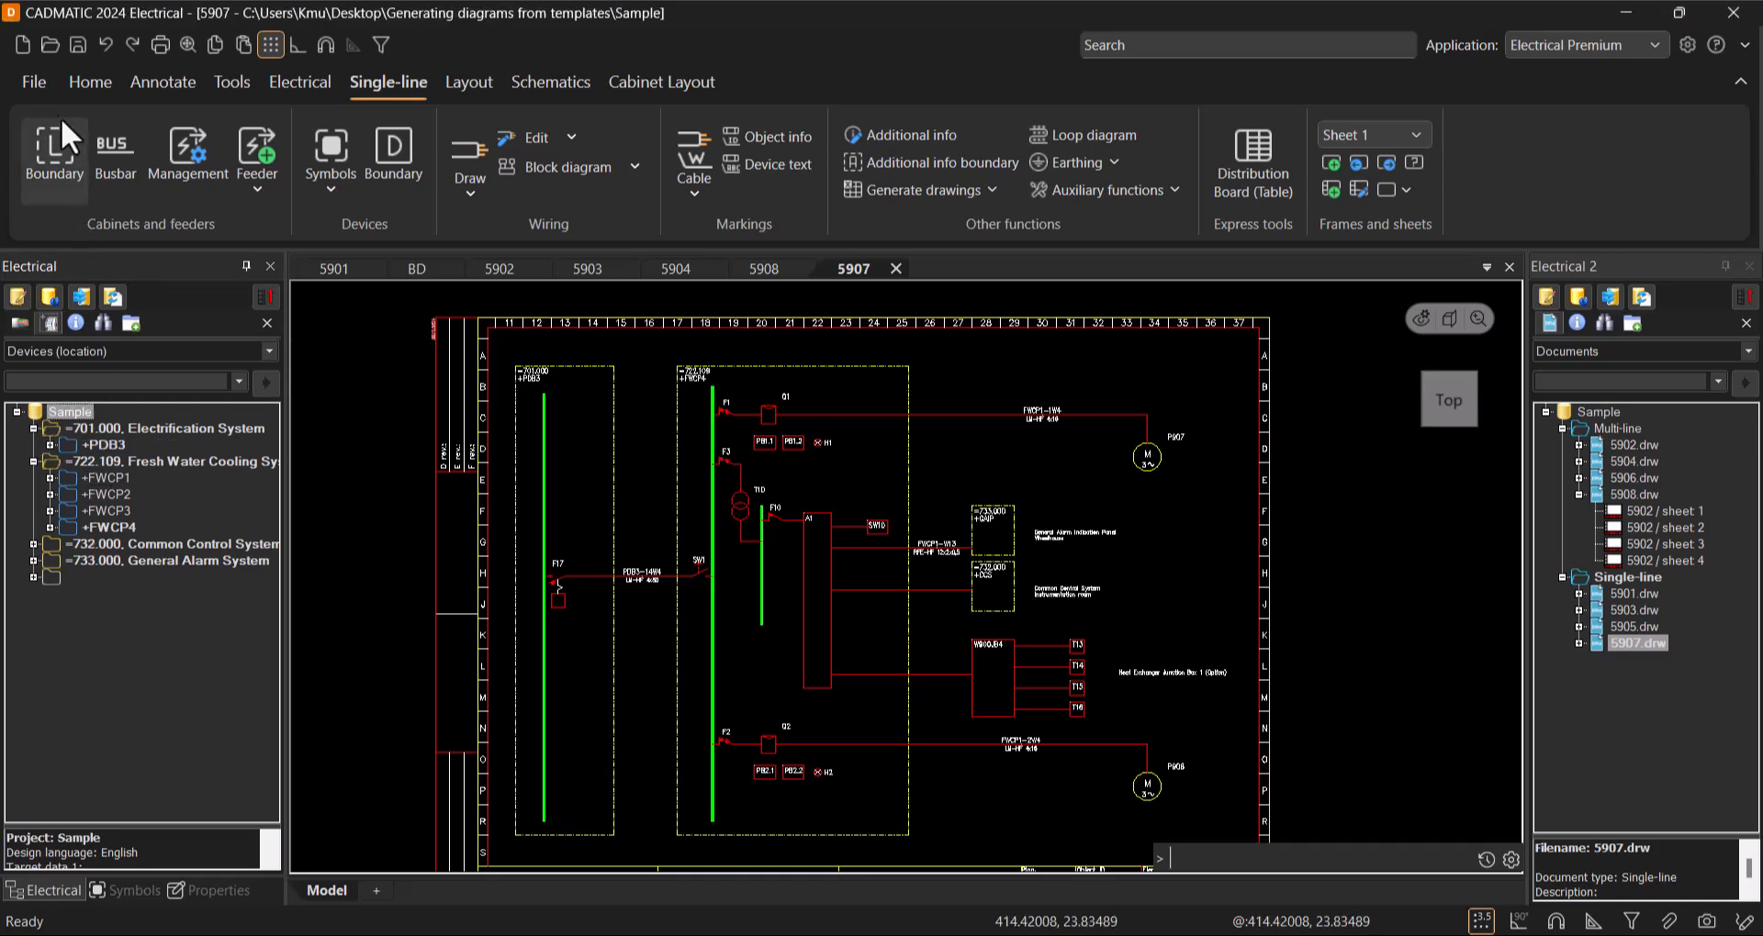
Step: Create a new single-line diagram drawing named BD.drw and add it to the project database
{"action": "left_click", "coordinate": [21, 47]}
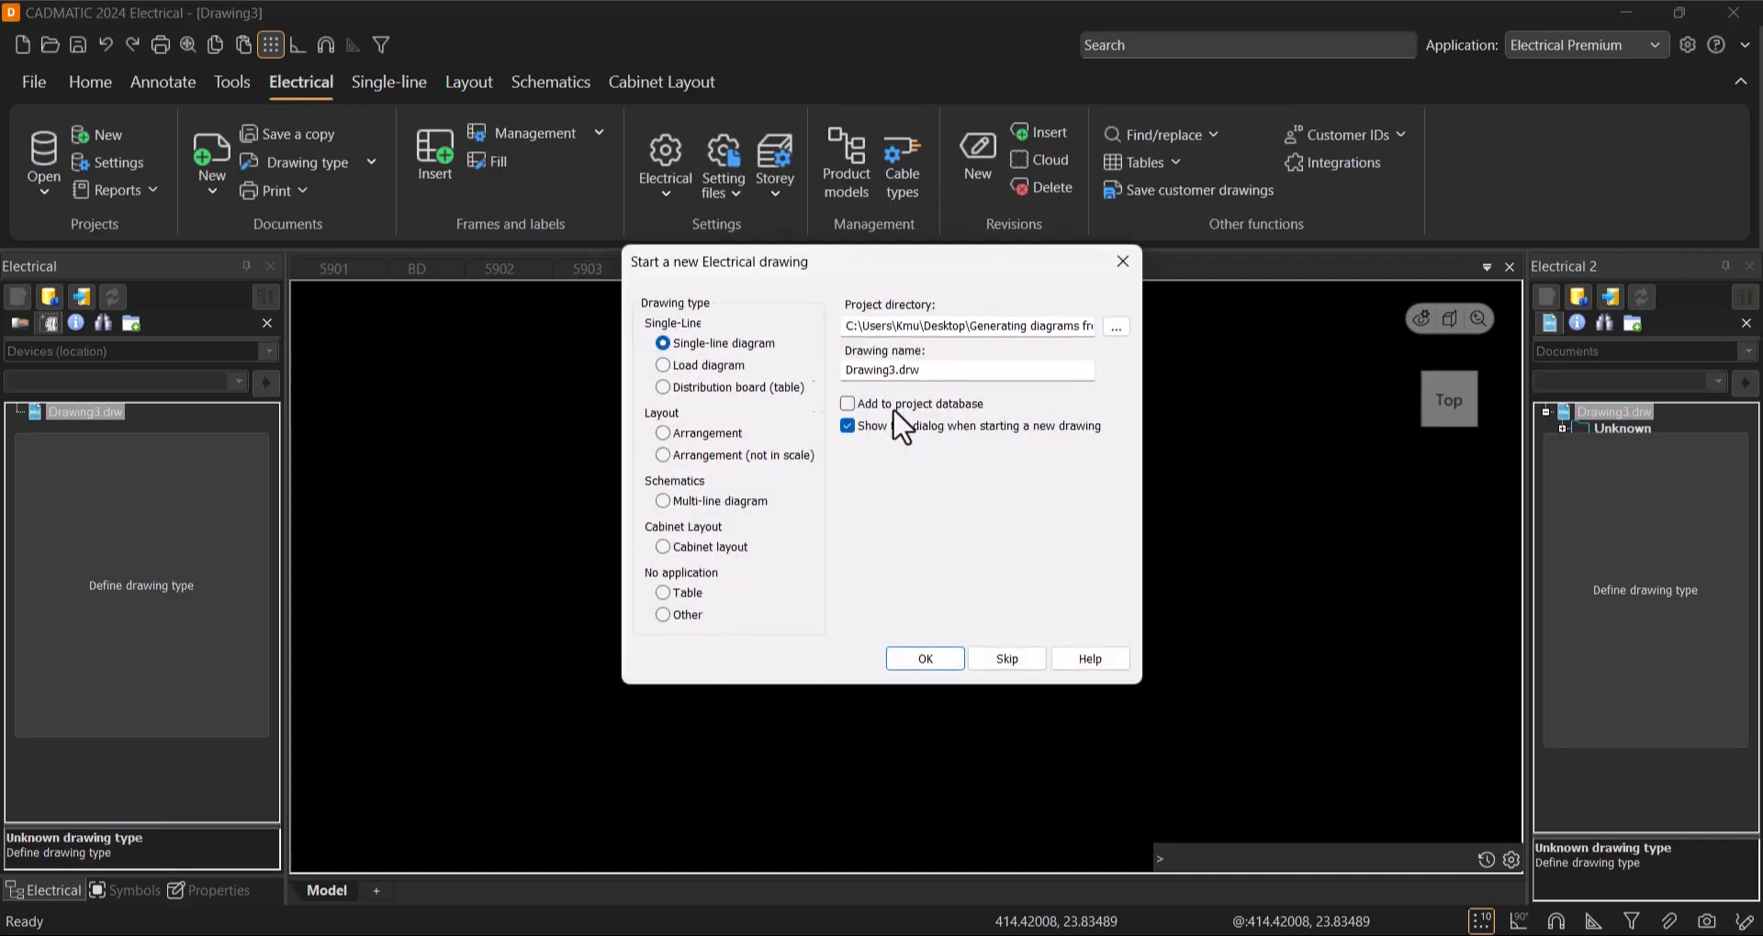
{"action": "left_click", "coordinate": [848, 404]}
{"action": "left_click", "coordinate": [663, 342]}
{"action": "type", "text": "BD"}
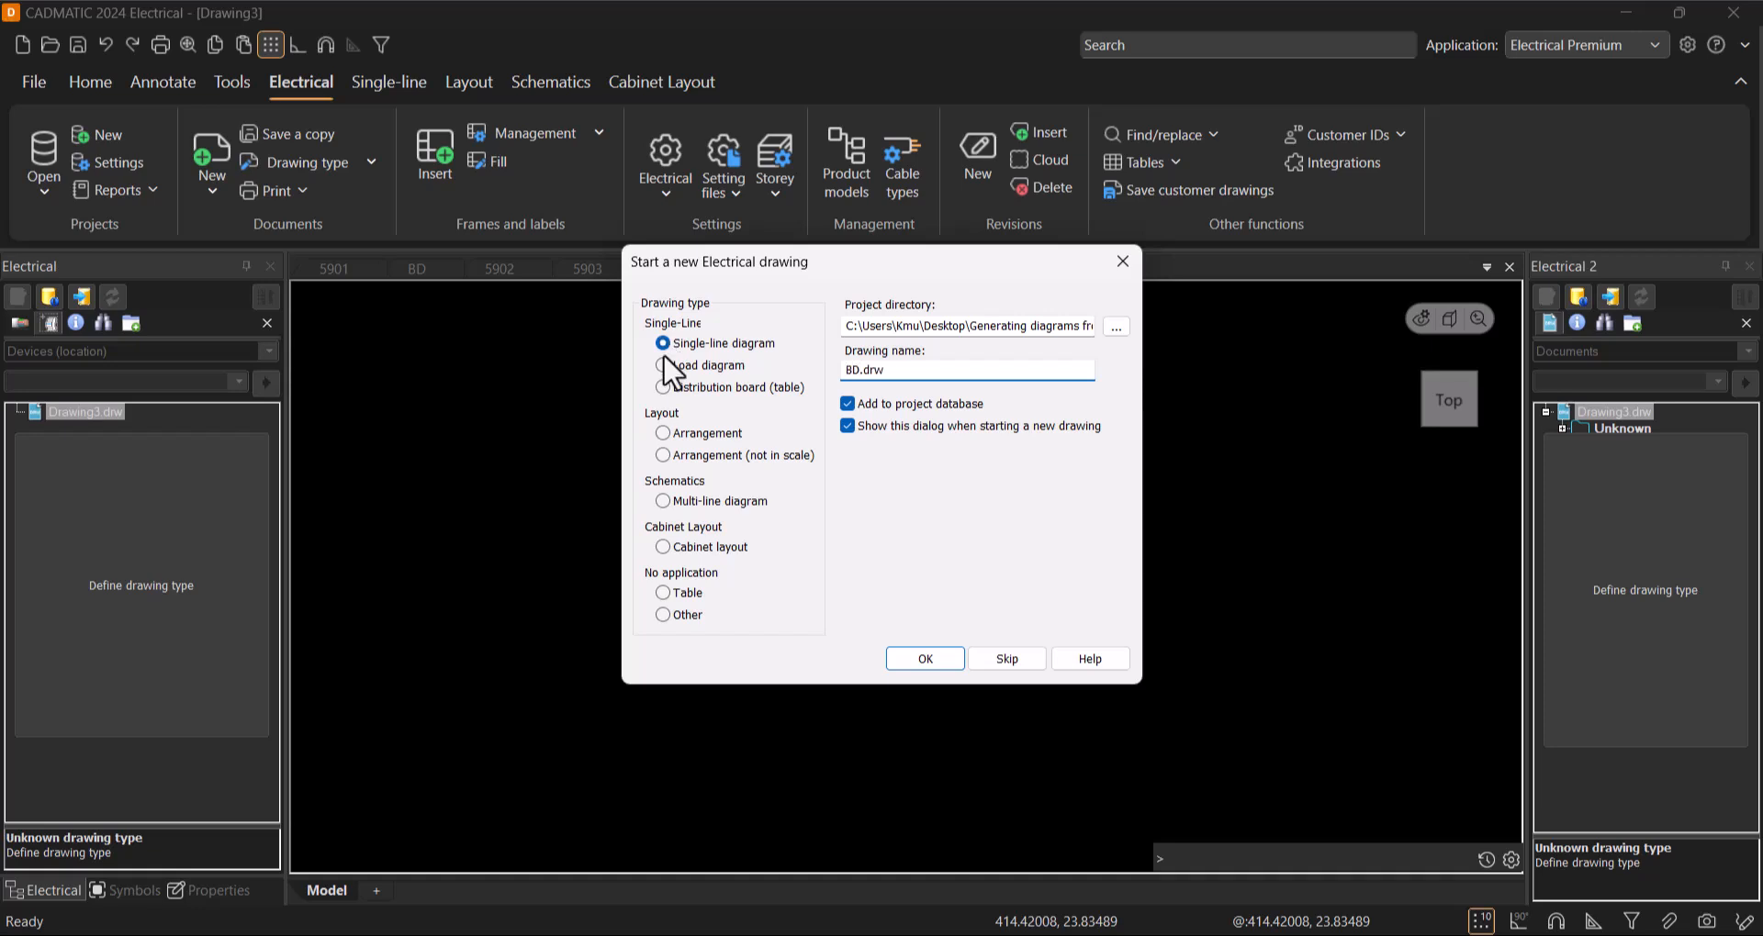
{"action": "left_click", "coordinate": [936, 659]}
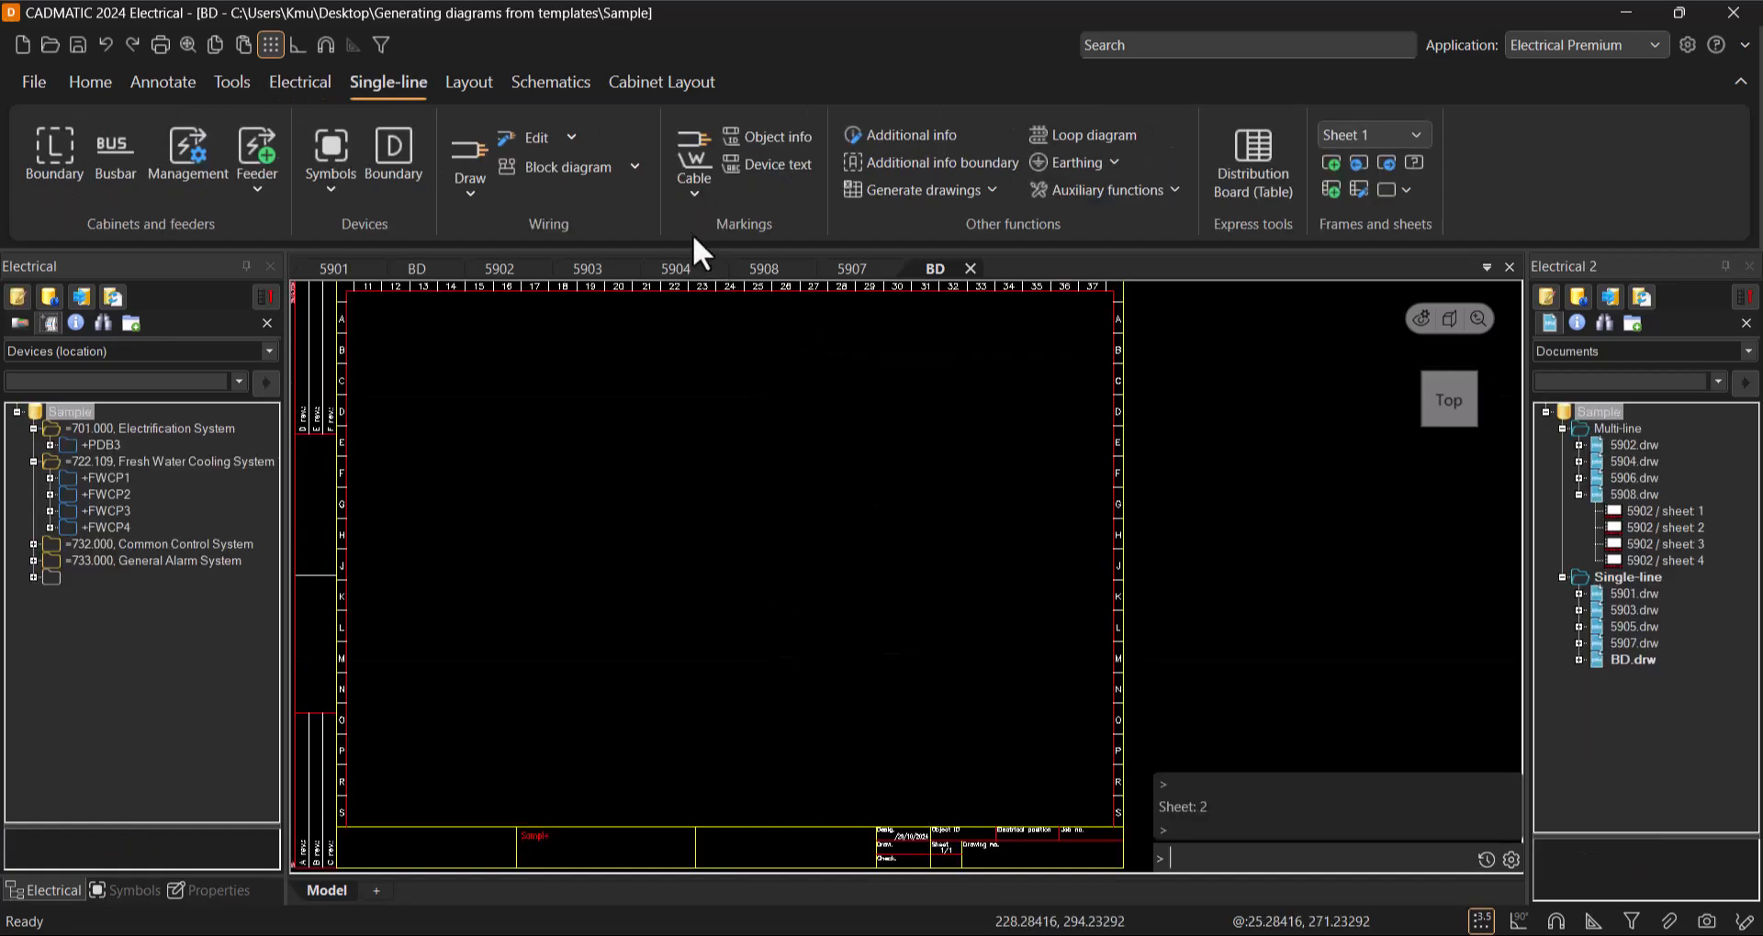
Step: Generate a block diagram starting from =701.000+PDB3, place it near the middle of the BD sheet, and end without adding another device
{"action": "left_click", "coordinate": [553, 171]}
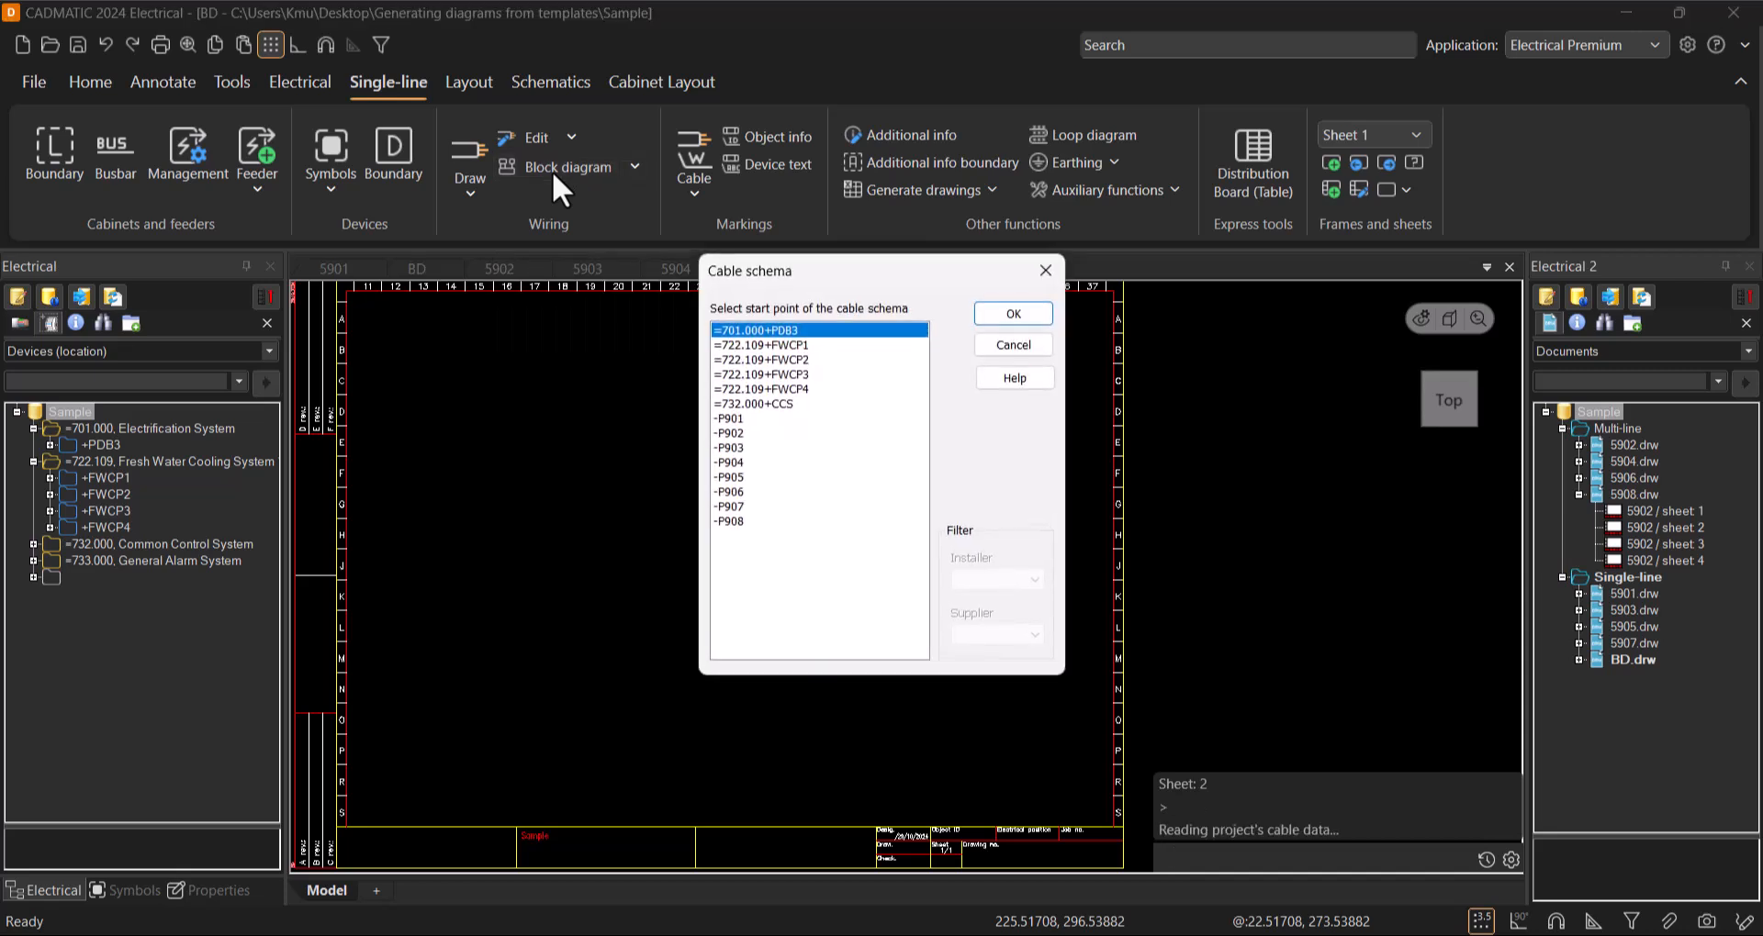
{"action": "left_click", "coordinate": [1013, 314]}
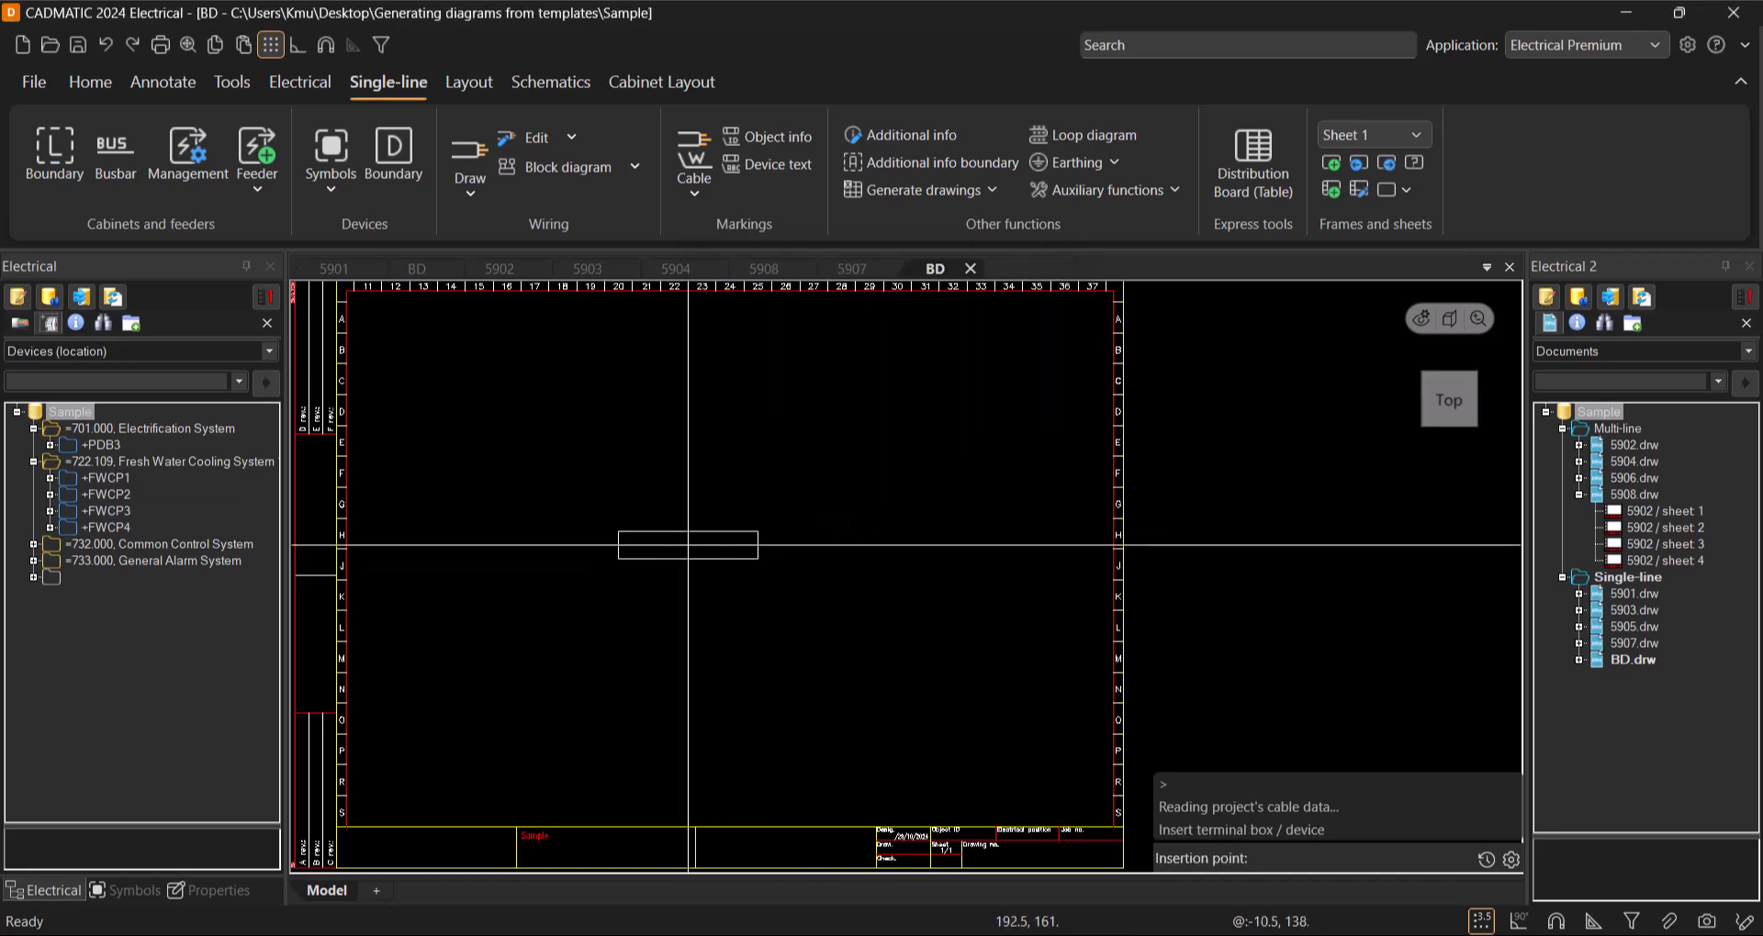
{"action": "left_click", "coordinate": [689, 545]}
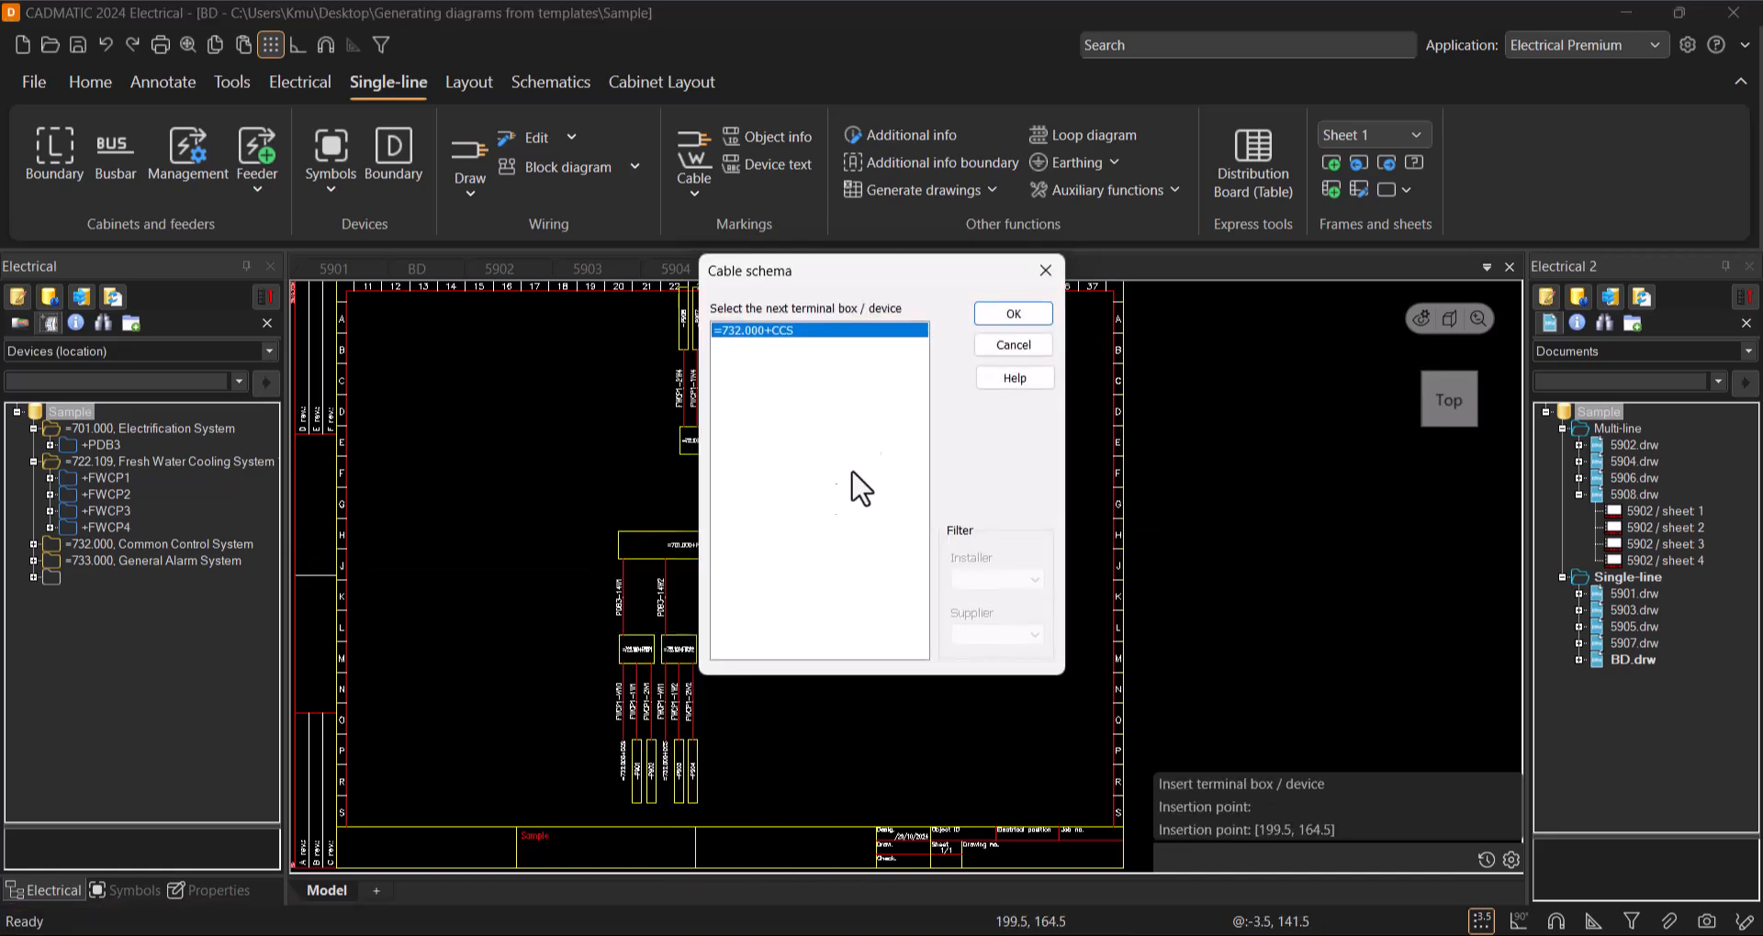
{"action": "left_click", "coordinate": [1043, 272]}
Step: Examine the cables and FWCP panels connected to =701.000+PDB3 in the block diagram
{"action": "scroll", "coordinate": [746, 544], "scroll_direction": "up", "scroll_amount": 4}
{"action": "middle_click_drag", "start_coordinate": [430, 734], "coordinate": [471, 617]}
{"action": "scroll", "coordinate": [463, 638], "scroll_direction": "up", "scroll_amount": 2}
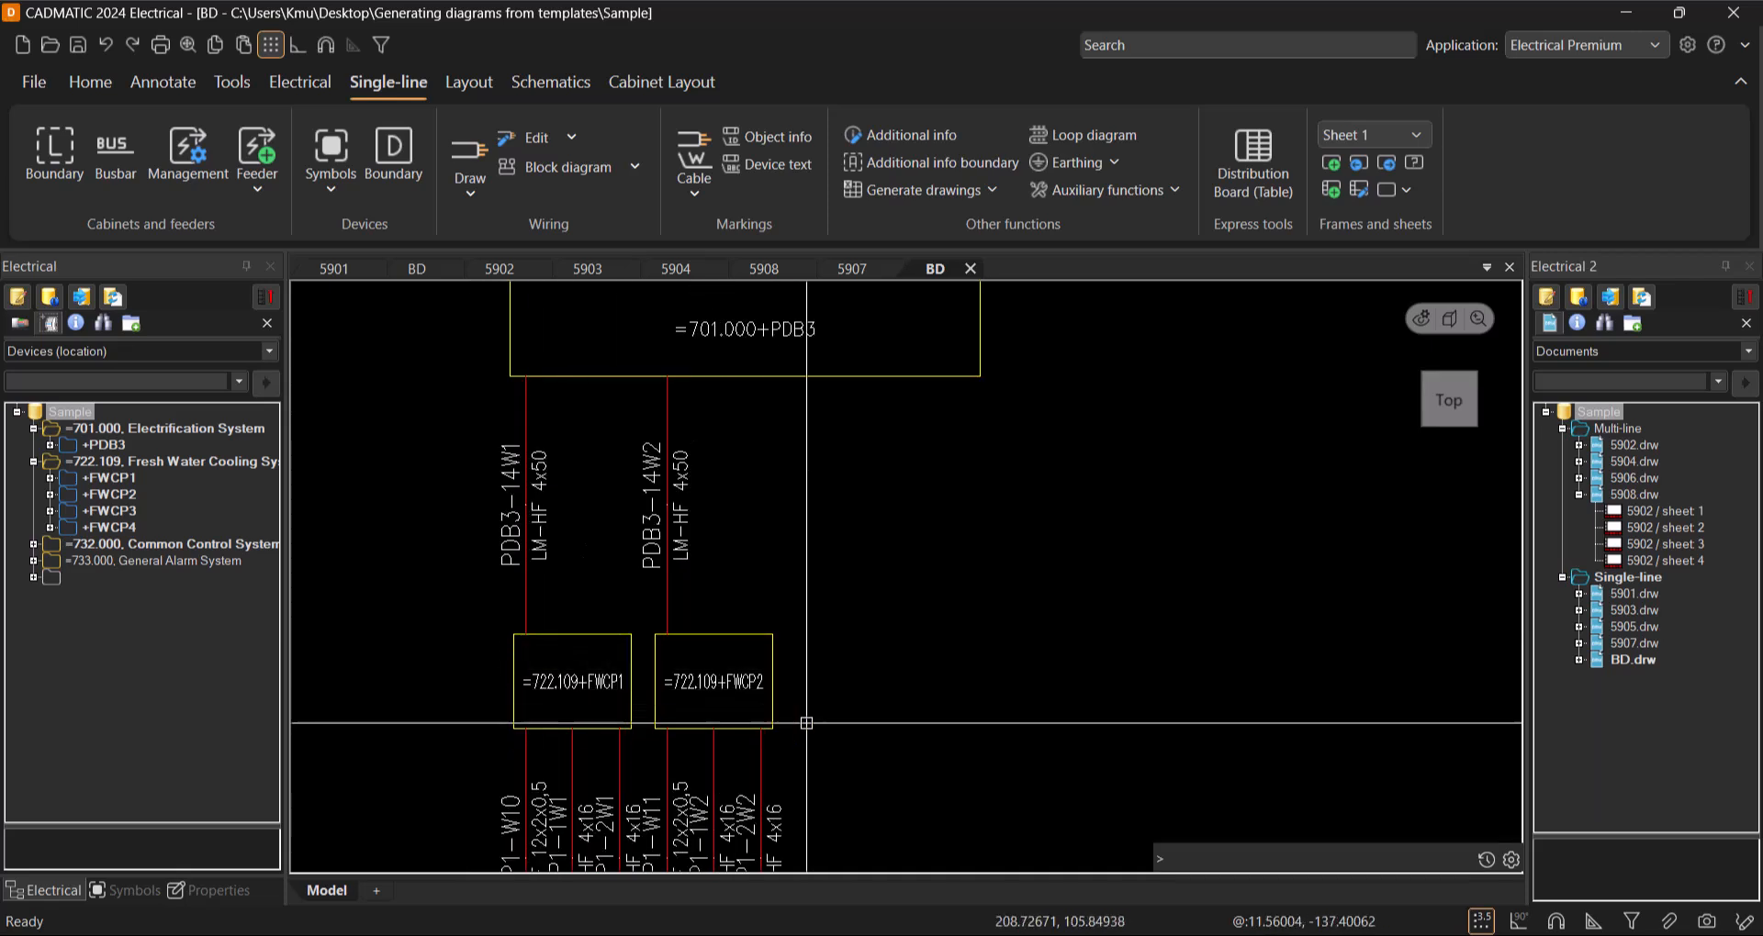
{"action": "scroll", "coordinate": [734, 616], "scroll_direction": "up", "scroll_amount": 1}
{"action": "scroll", "coordinate": [688, 456], "scroll_direction": "down", "scroll_amount": 1}
{"action": "middle_click_drag", "start_coordinate": [716, 430], "coordinate": [732, 707]}
{"action": "scroll", "coordinate": [732, 708], "scroll_direction": "up", "scroll_amount": 1}
{"action": "scroll", "coordinate": [740, 383], "scroll_direction": "down", "scroll_amount": 2}
{"action": "scroll", "coordinate": [740, 359], "scroll_direction": "up", "scroll_amount": 1}
{"action": "middle_click_drag", "start_coordinate": [740, 360], "coordinate": [731, 627]}
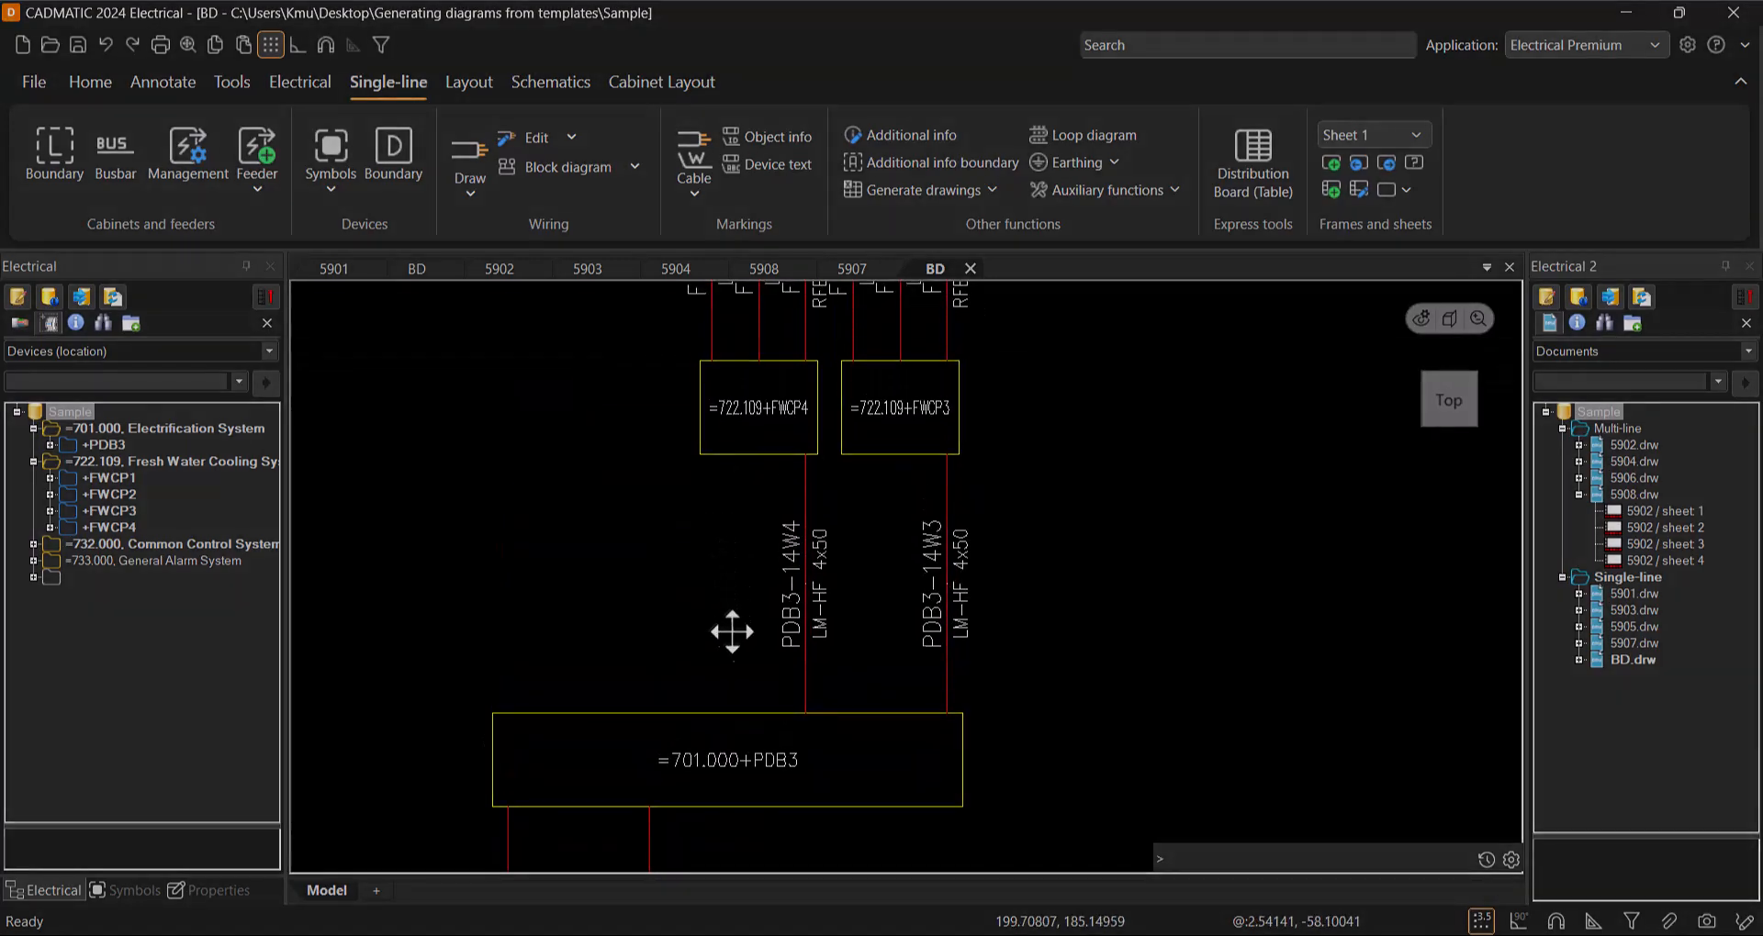